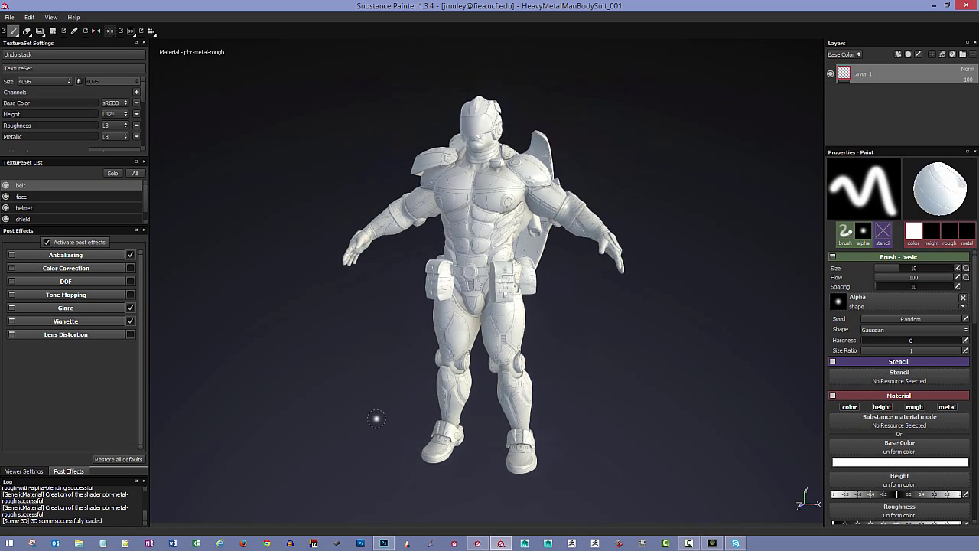
alt+drag(343, 428, 356, 429)
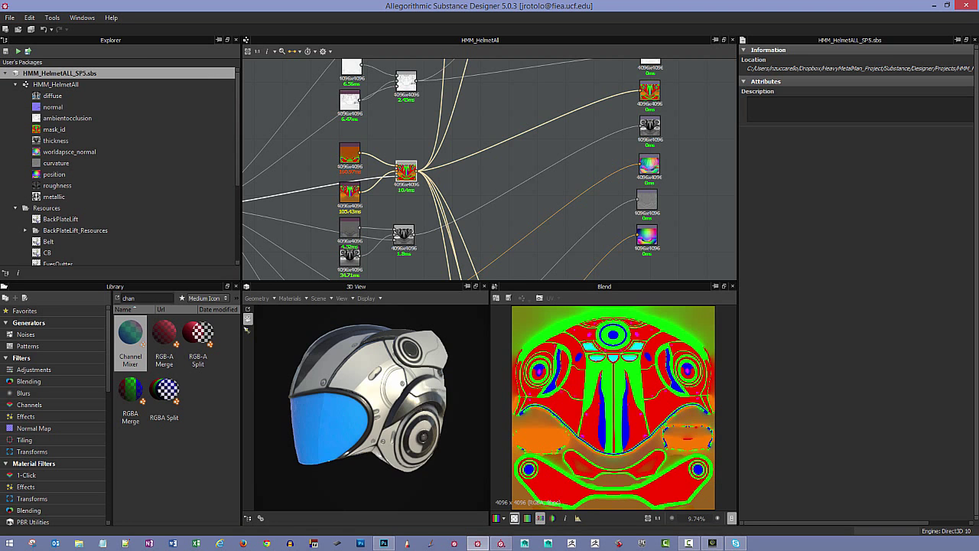
middle_drag(482, 202, 548, 204)
scroll(518, 221, down, 2)
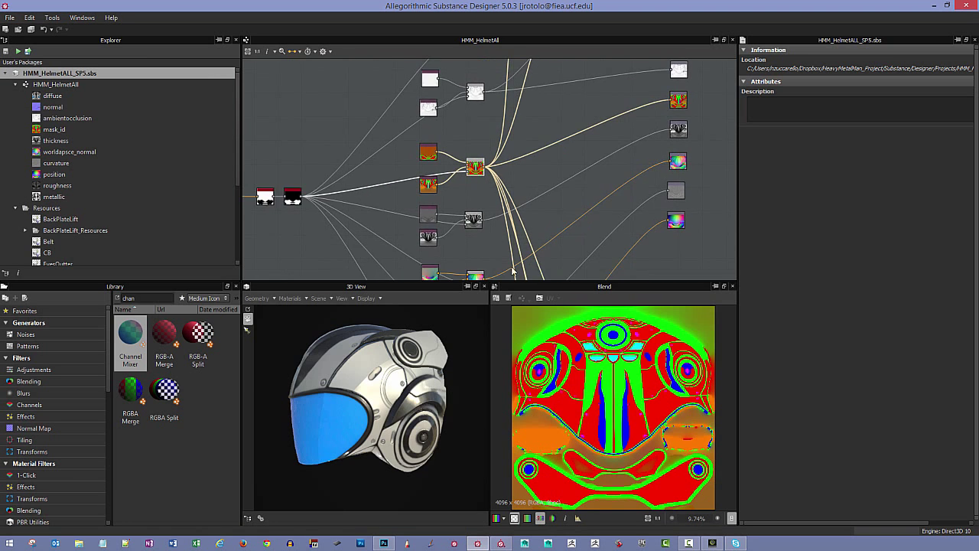
drag(464, 347, 468, 390)
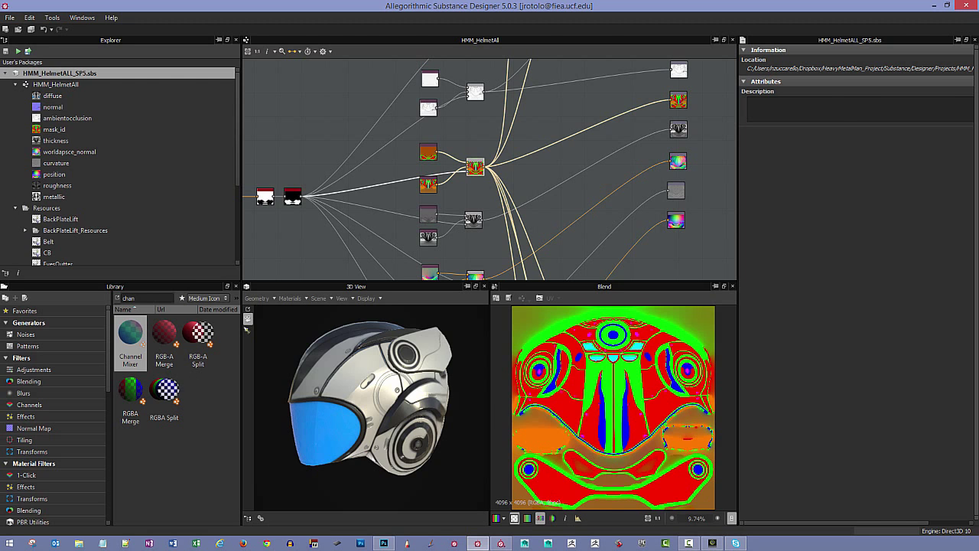
key(alt+Tab)
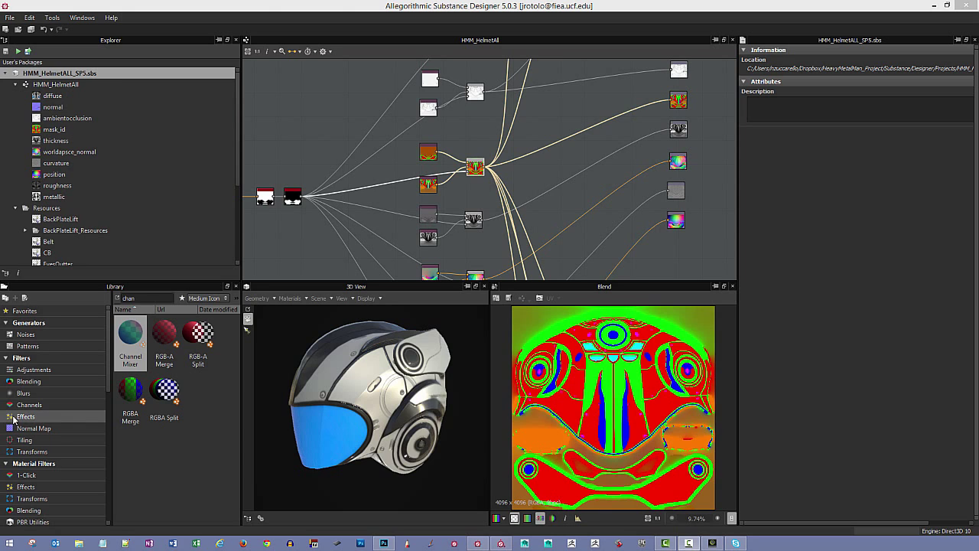
mouse_move(463, 419)
mouse_down()
mouse_move(444, 419)
mouse_move(474, 417)
mouse_move(466, 412)
mouse_up()
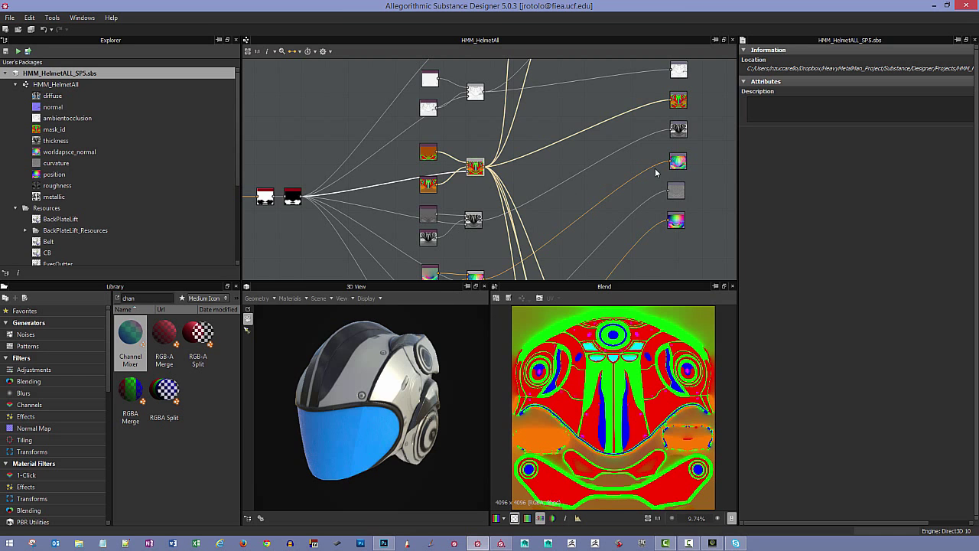
Show the color mask output on the helmet in the 3D view as Base Color/Diffuse
middle_drag(655, 173, 574, 198)
right_click(573, 197)
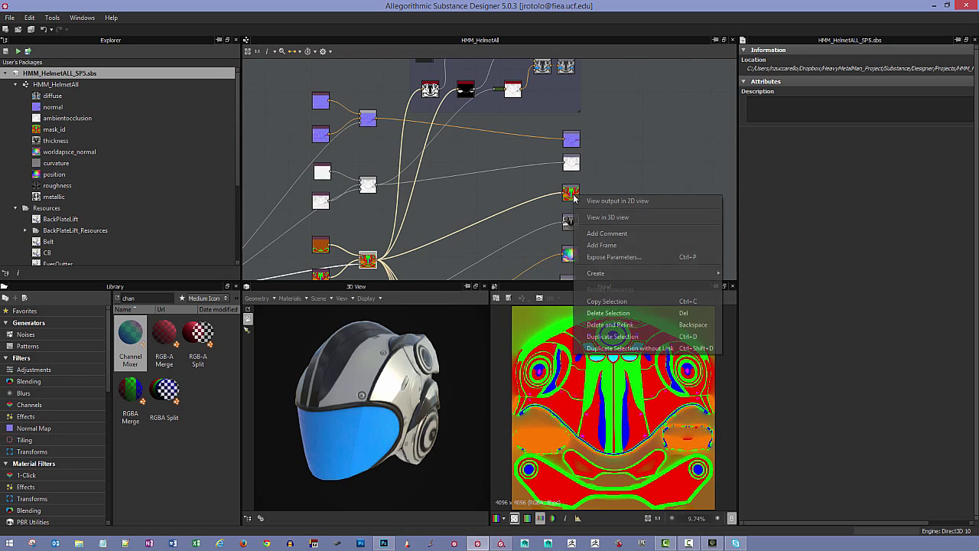
click(613, 217)
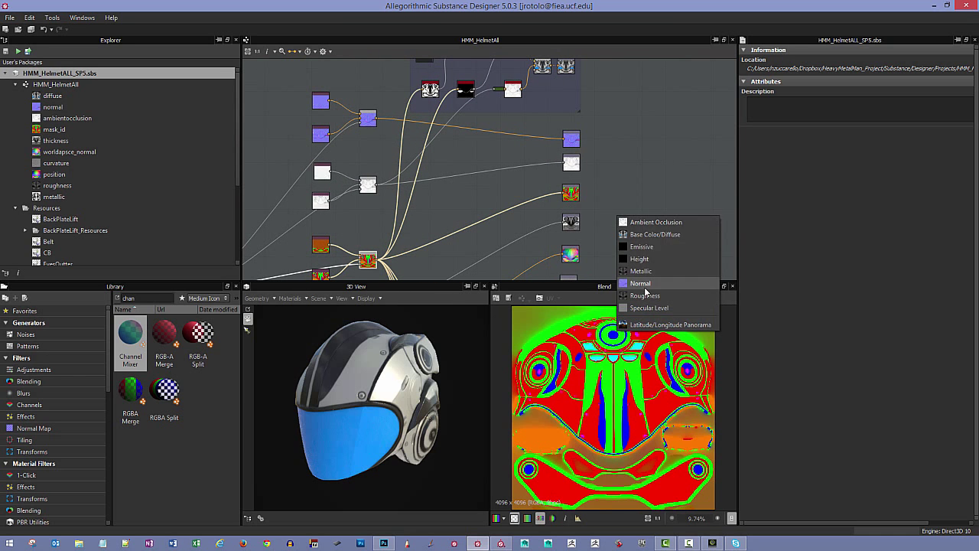
click(657, 234)
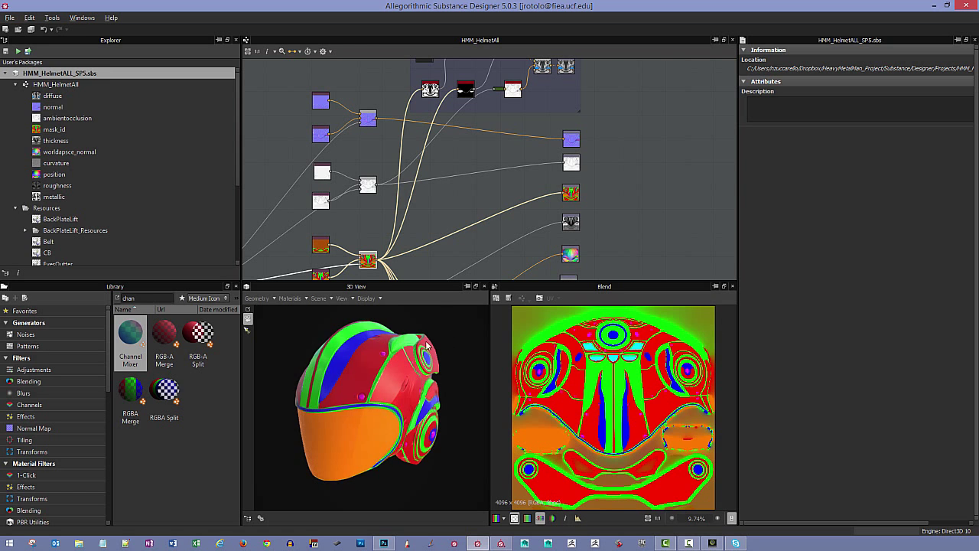
Examine the color ID mask on the 3D helmet's visor, shell, trims and side discs from several angles
drag(426, 345, 427, 355)
drag(465, 381, 447, 367)
drag(460, 415, 456, 385)
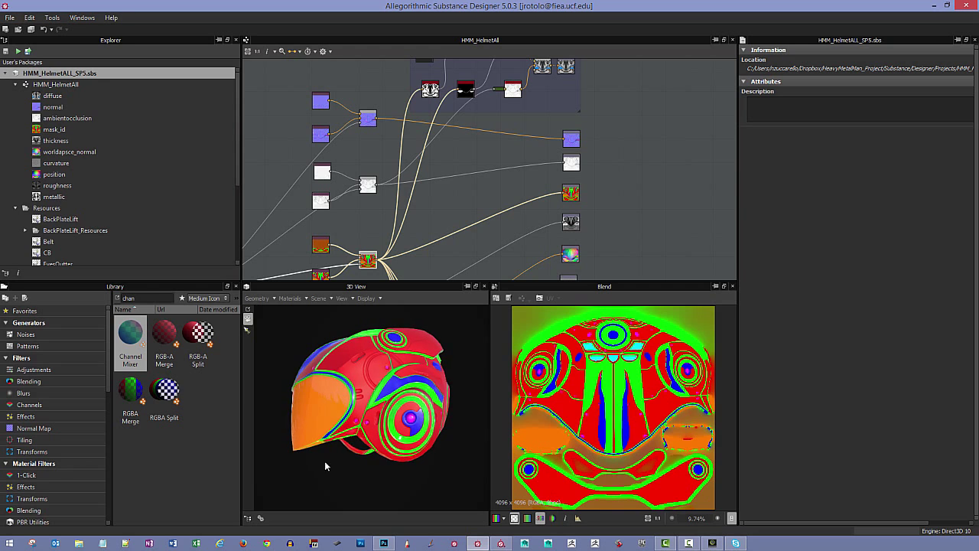
drag(313, 475, 386, 473)
scroll(398, 463, up, 2)
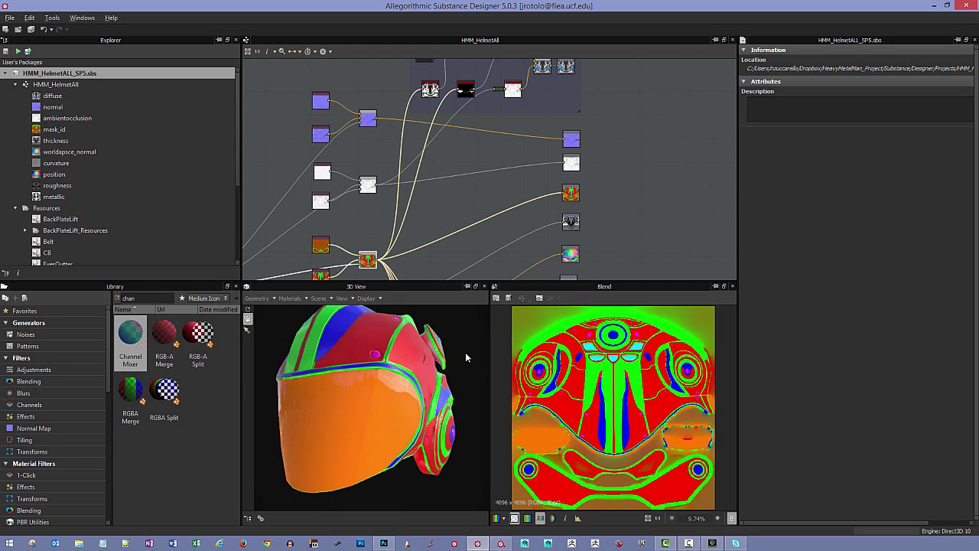
drag(466, 357, 303, 426)
drag(391, 475, 326, 475)
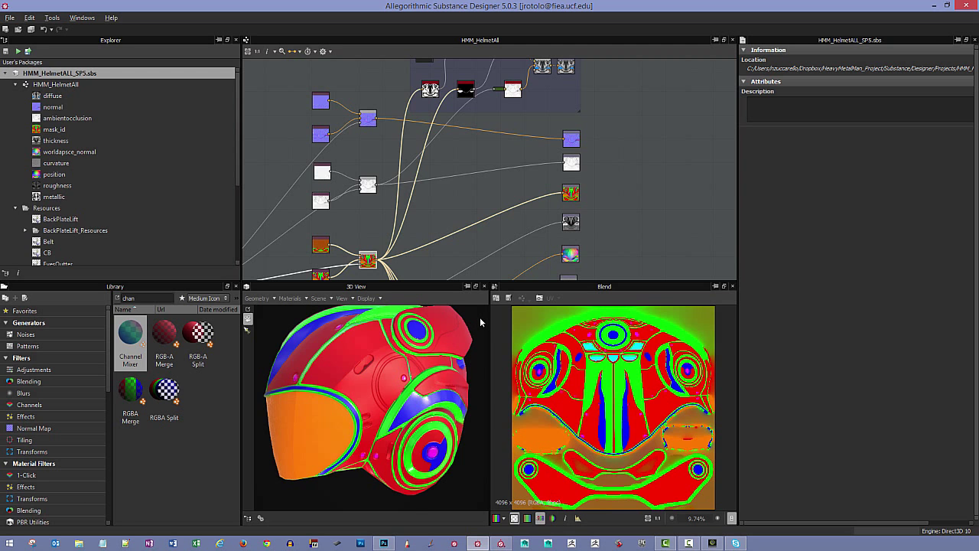
drag(480, 322, 330, 422)
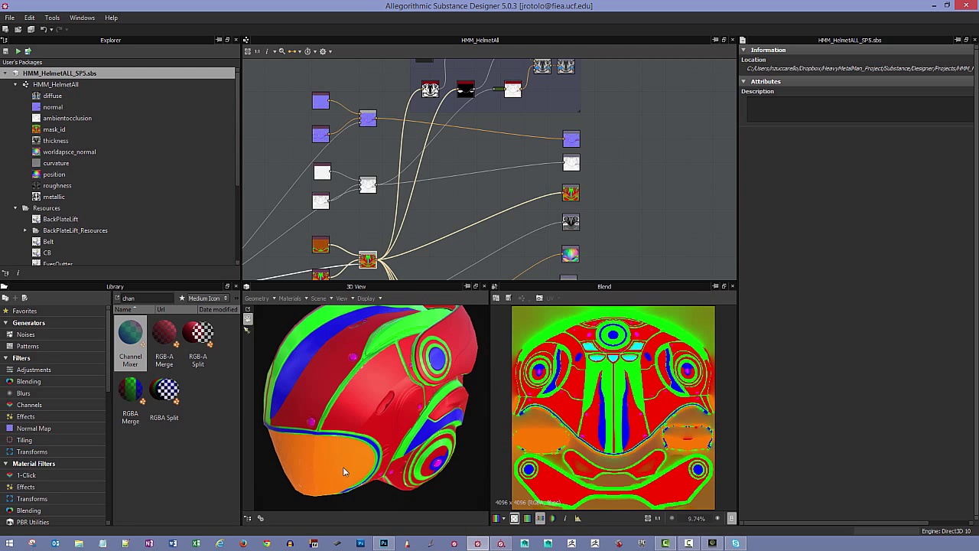
drag(375, 502, 369, 423)
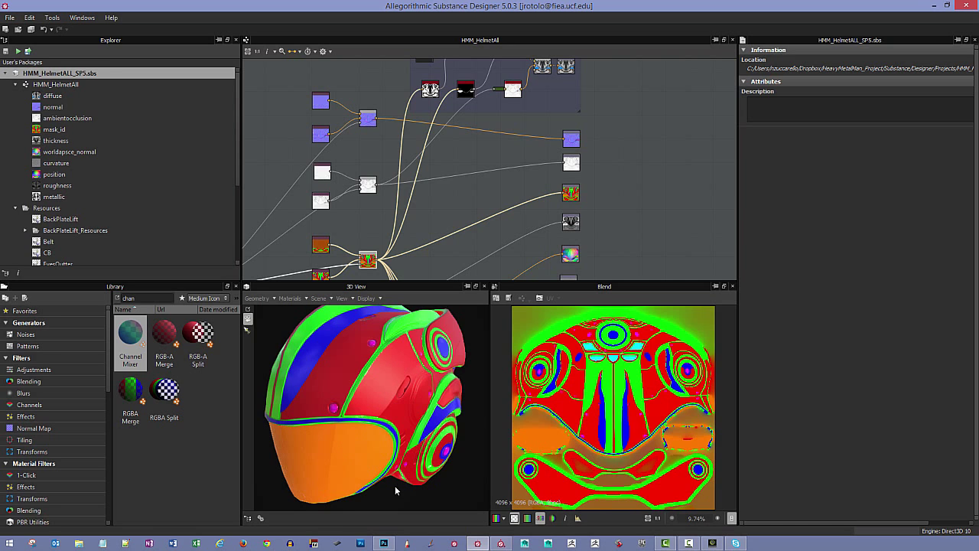
drag(396, 490, 305, 390)
drag(467, 330, 314, 444)
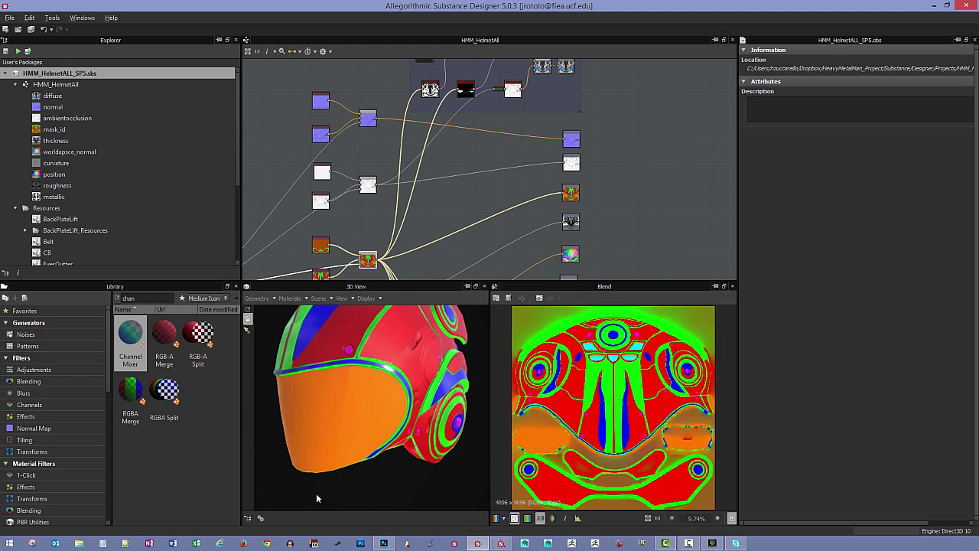
drag(316, 498, 447, 428)
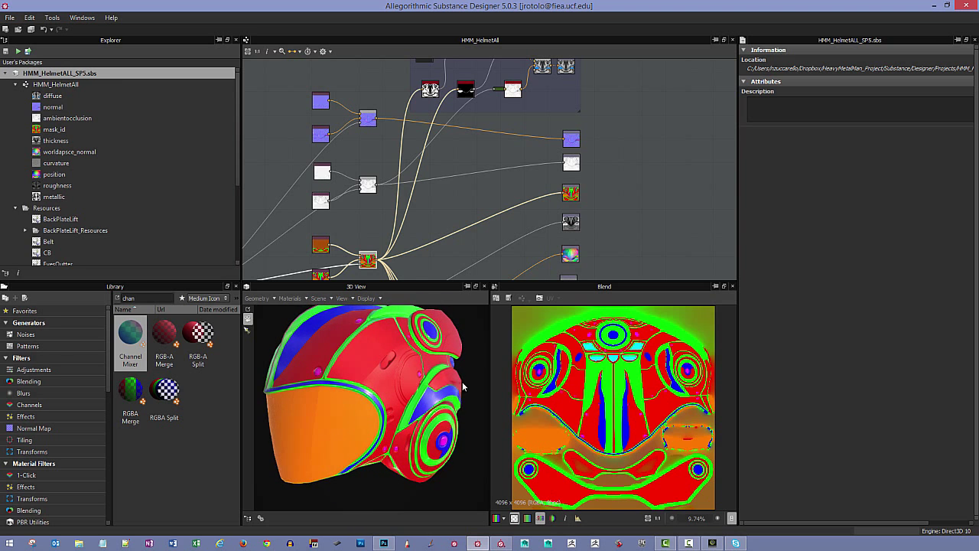
drag(463, 386, 481, 386)
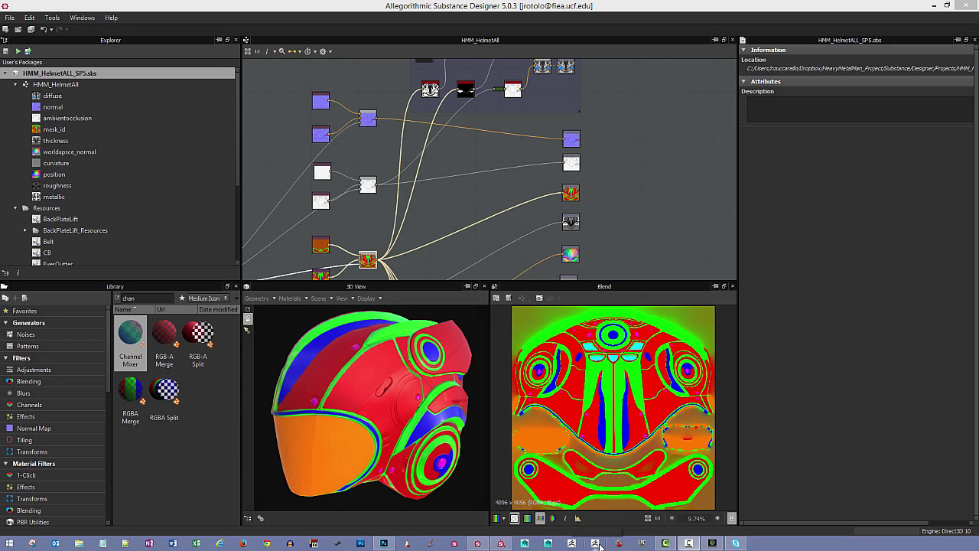
Switch to ZBrush, select the character's Helmet subtool and show it in the subtool list
click(597, 544)
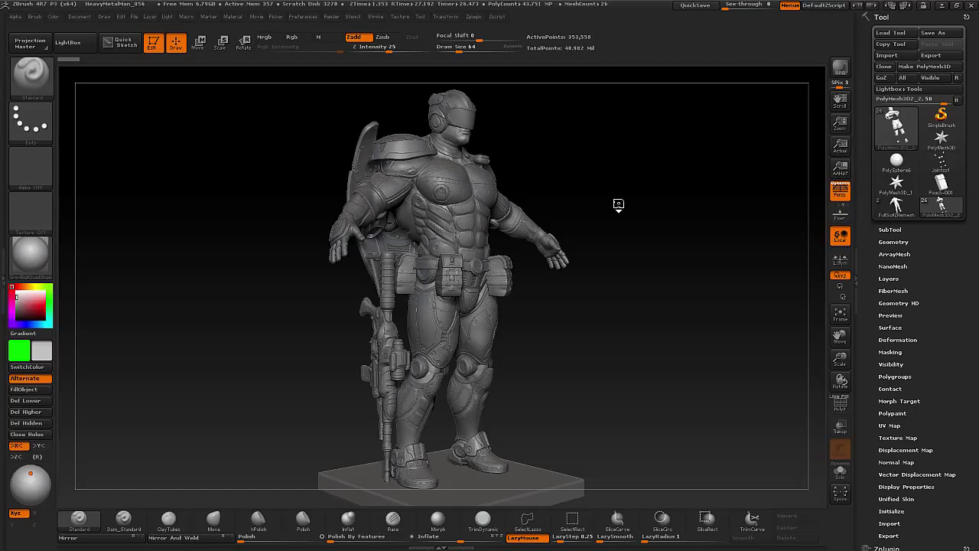
shift+drag(619, 204, 476, 107)
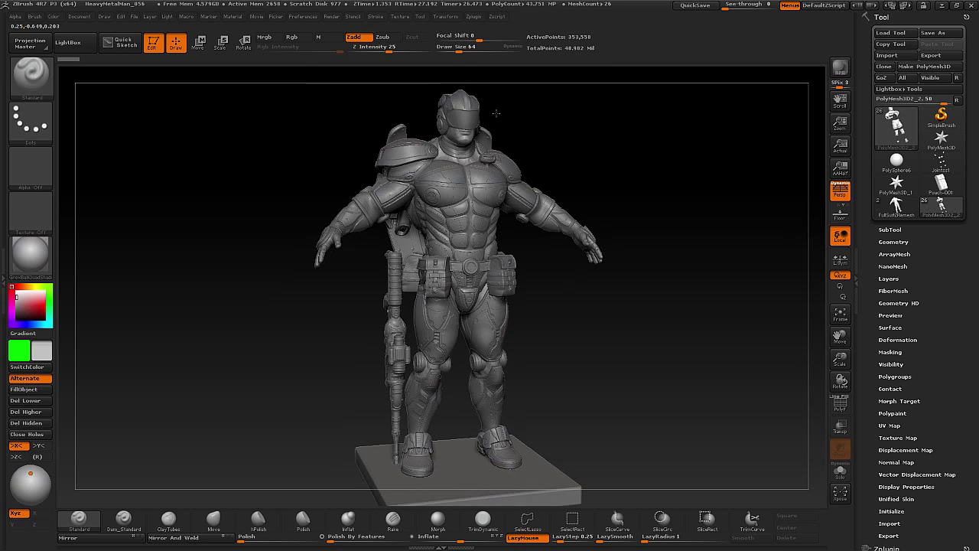
alt+click(462, 103)
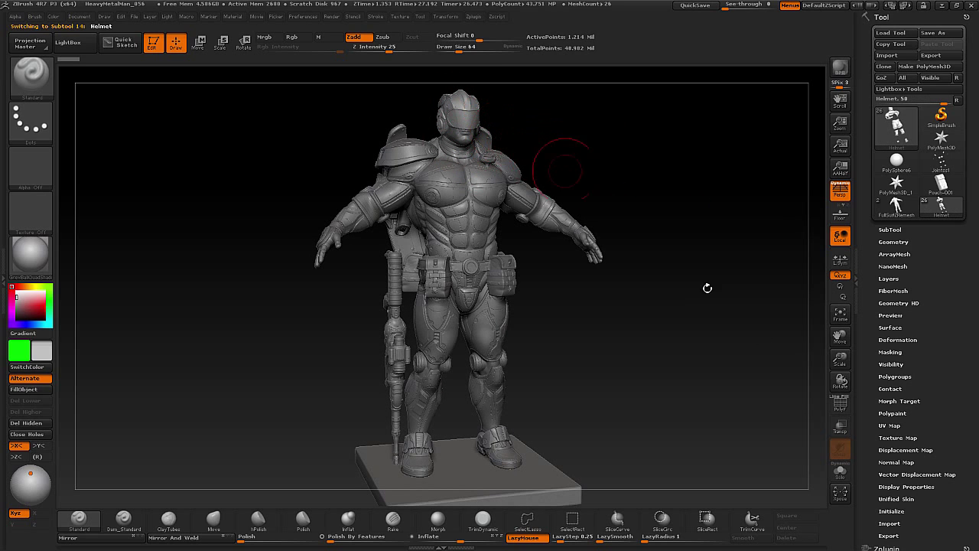
click(793, 341)
click(892, 230)
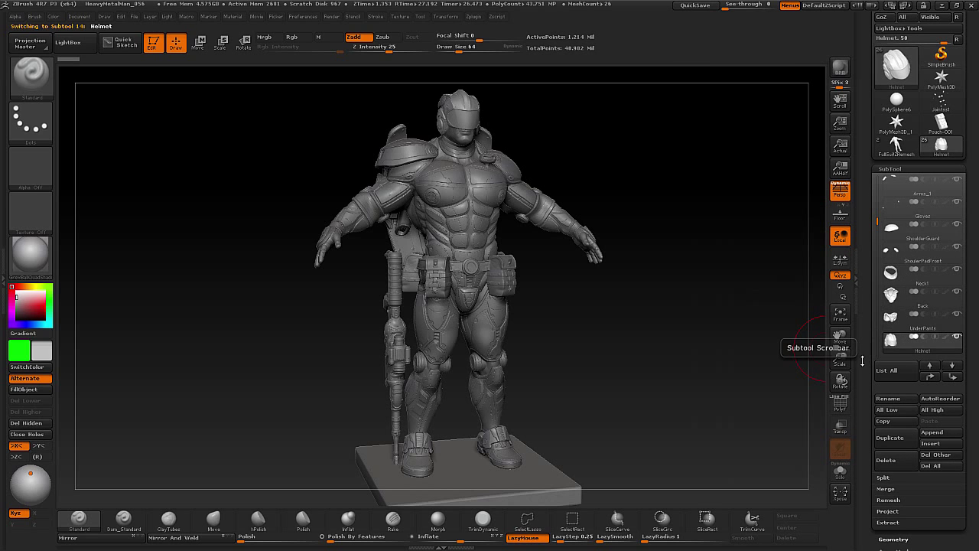
scroll(891, 294, down, 3)
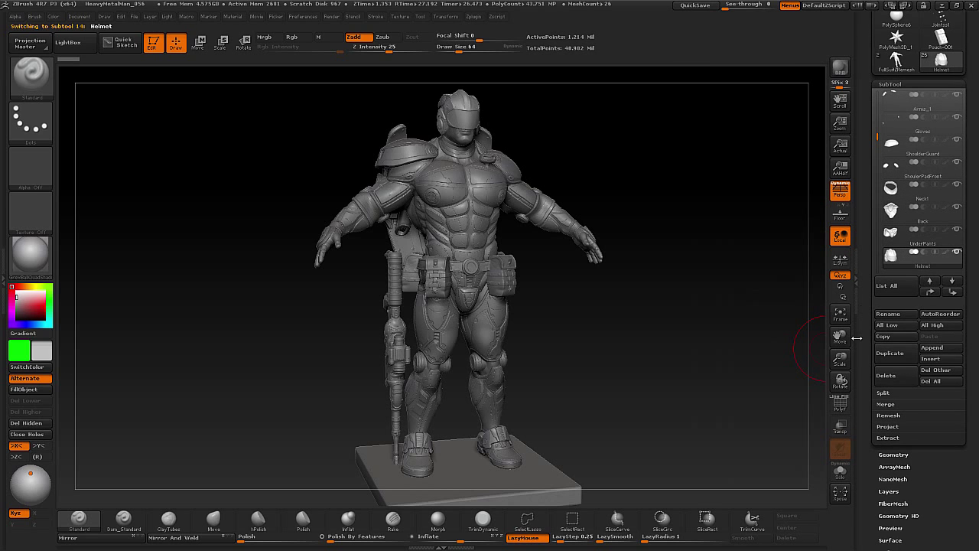
Isolate the Helmet subtool with Solo and frame it large in a side three-quarter view
click(840, 474)
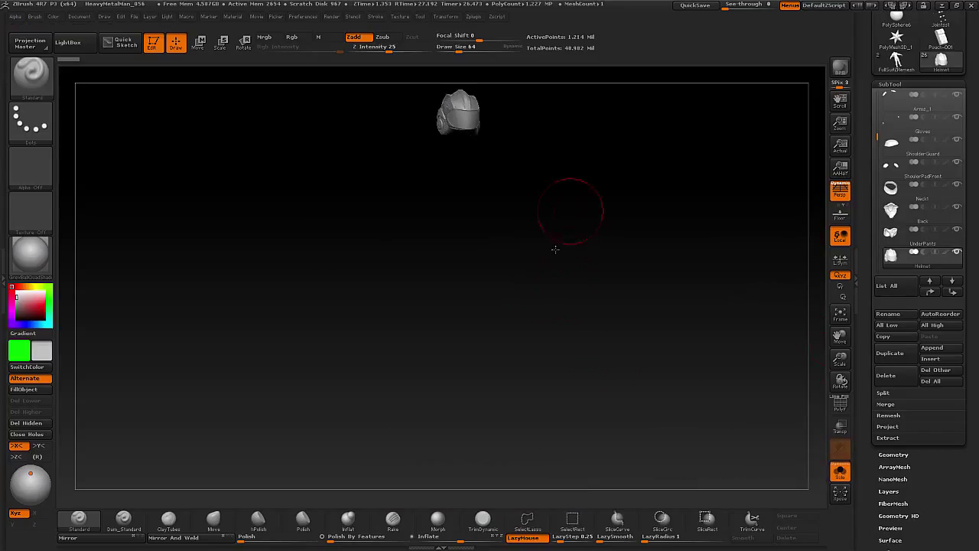
alt+drag(555, 249, 527, 302)
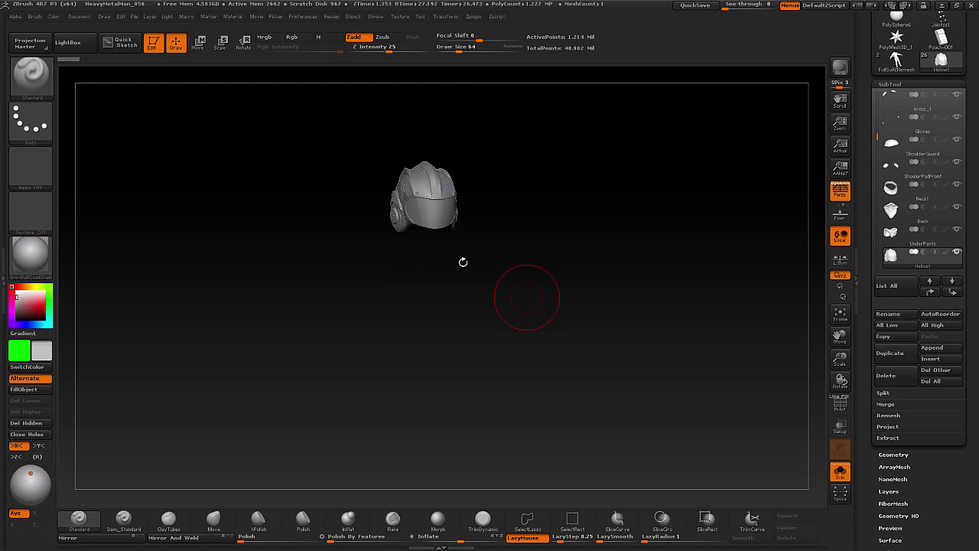
alt+drag(461, 264, 485, 286)
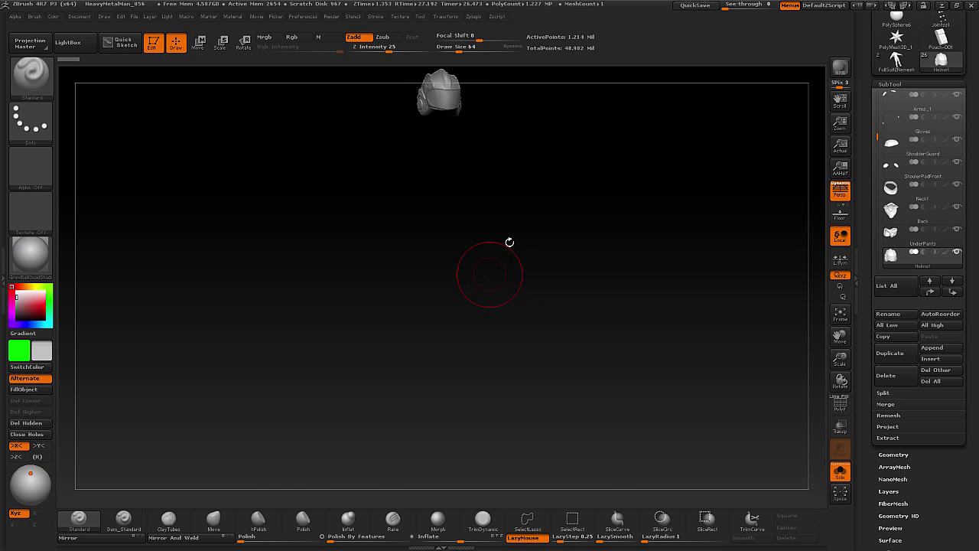
key(f)
alt+drag(712, 345, 862, 318)
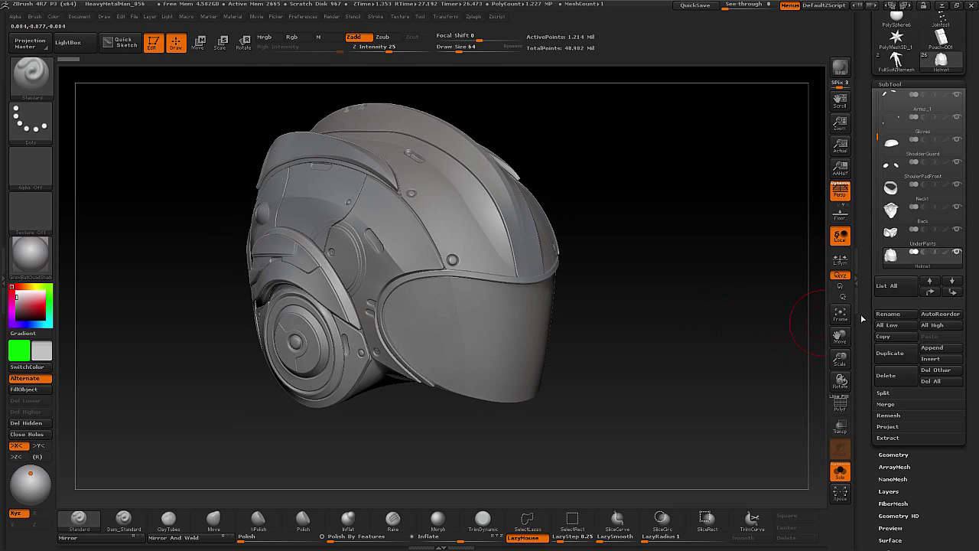
Turn on the polypaint color display for the Helmet subtool
key(shift+f)
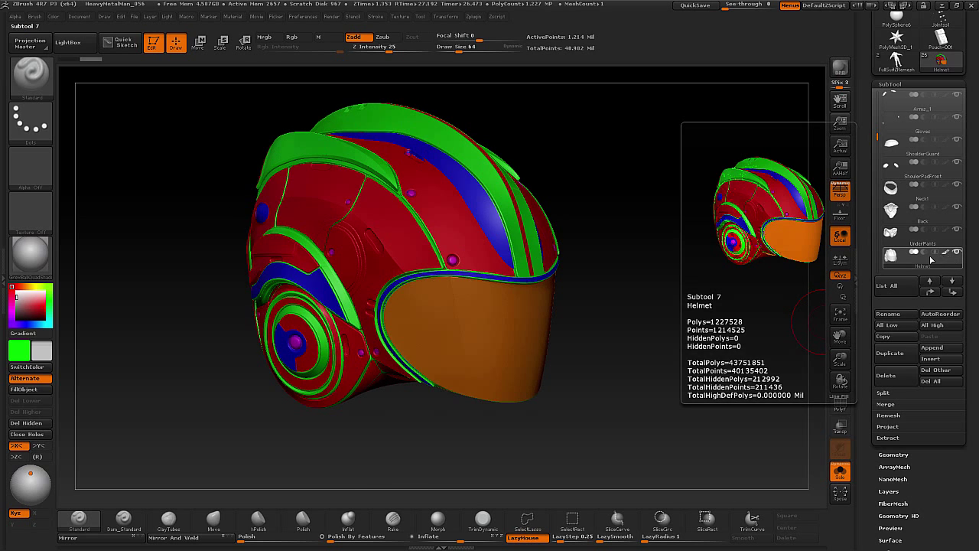
mouse_move(647, 345)
mouse_down()
mouse_move(721, 344)
mouse_move(636, 352)
mouse_move(647, 356)
mouse_up()
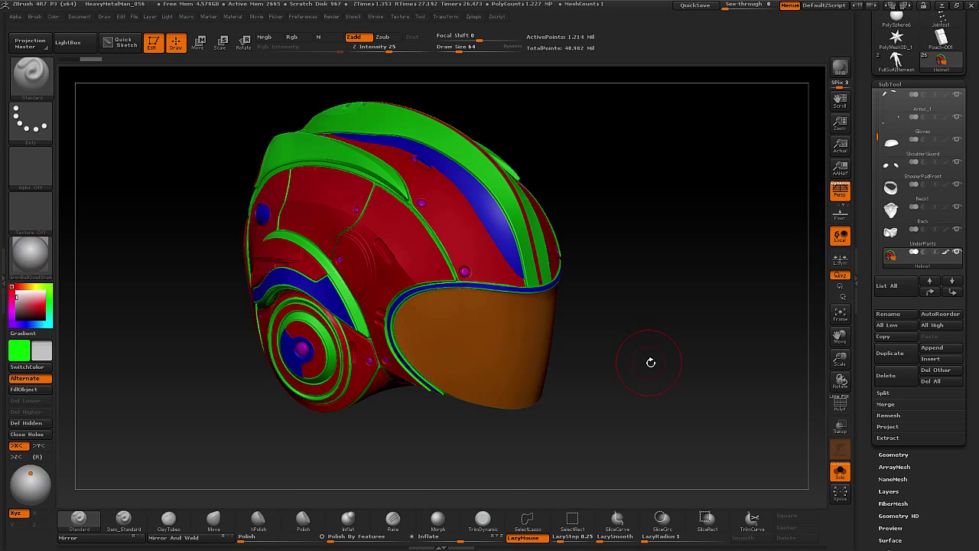
mouse_move(671, 349)
mouse_down()
mouse_move(650, 344)
mouse_move(686, 357)
mouse_up()
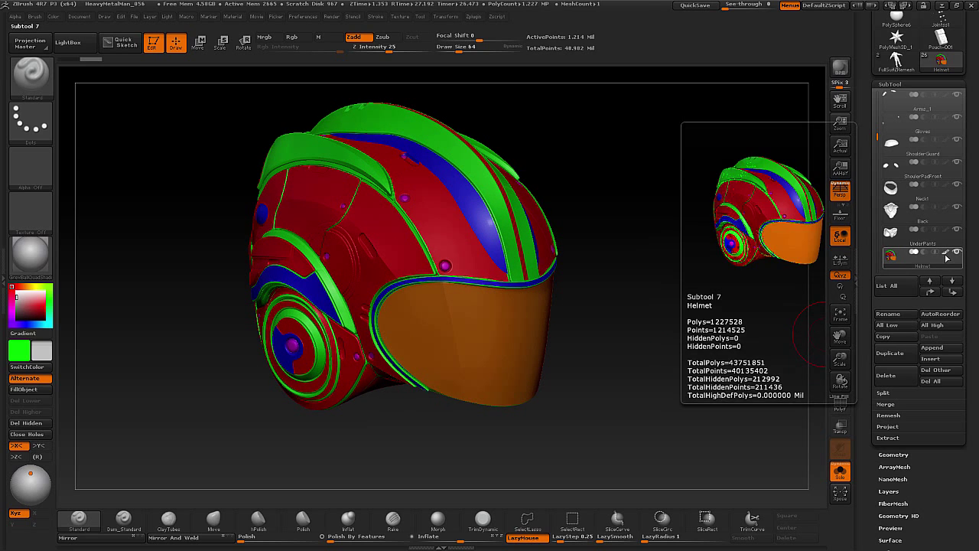
Open the Helmet subtool's Polypaint settings containing the Colorize option
scroll(880, 337, down, 5)
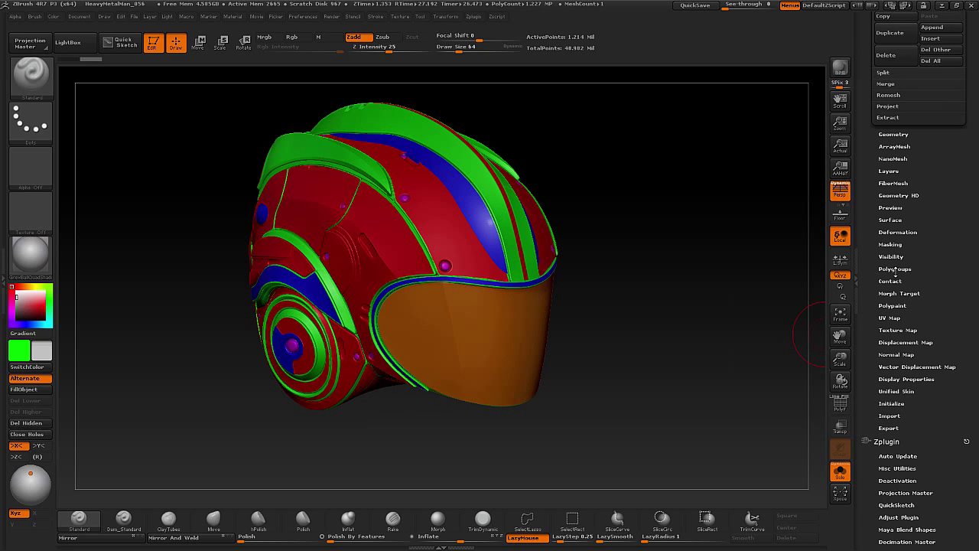
click(897, 306)
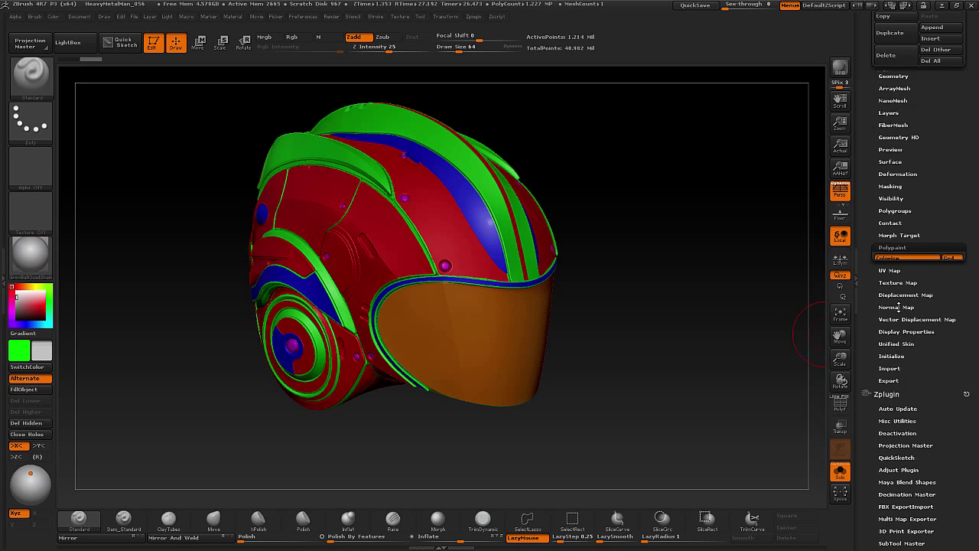
scroll(910, 237, up, 3)
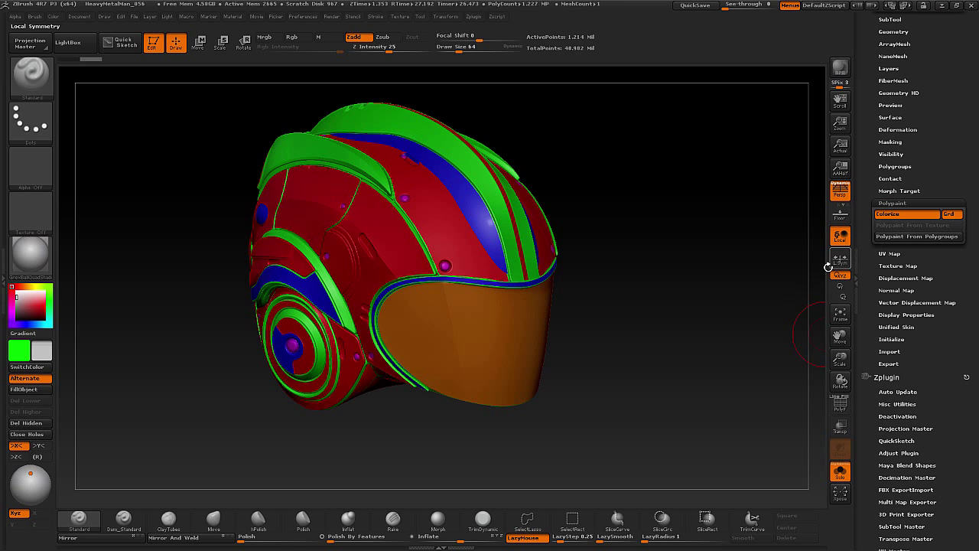
mouse_move(693, 324)
mouse_down()
mouse_move(674, 341)
mouse_move(632, 343)
mouse_move(690, 343)
mouse_up()
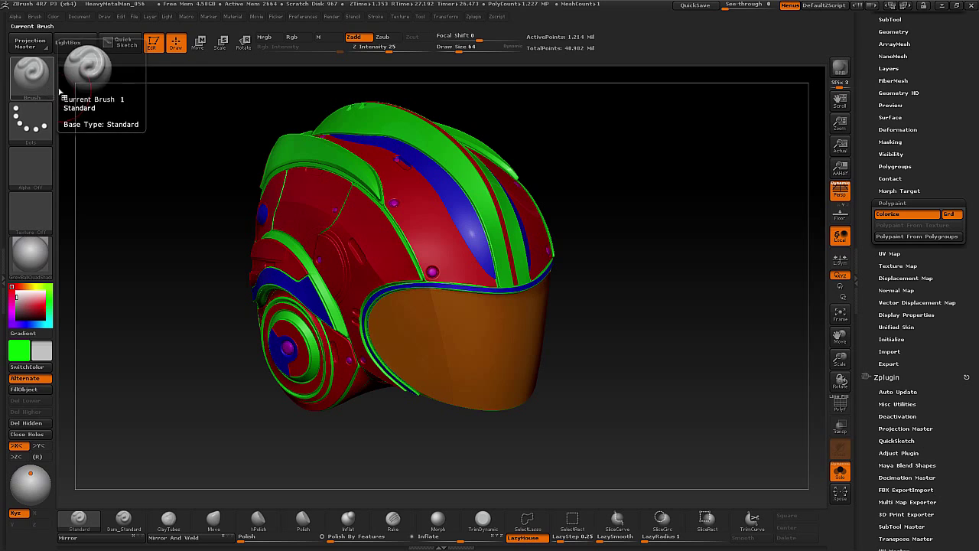
Set the Standard brush to paint color only, with Rgb on and Zadd off, and pick a dark red
click(291, 37)
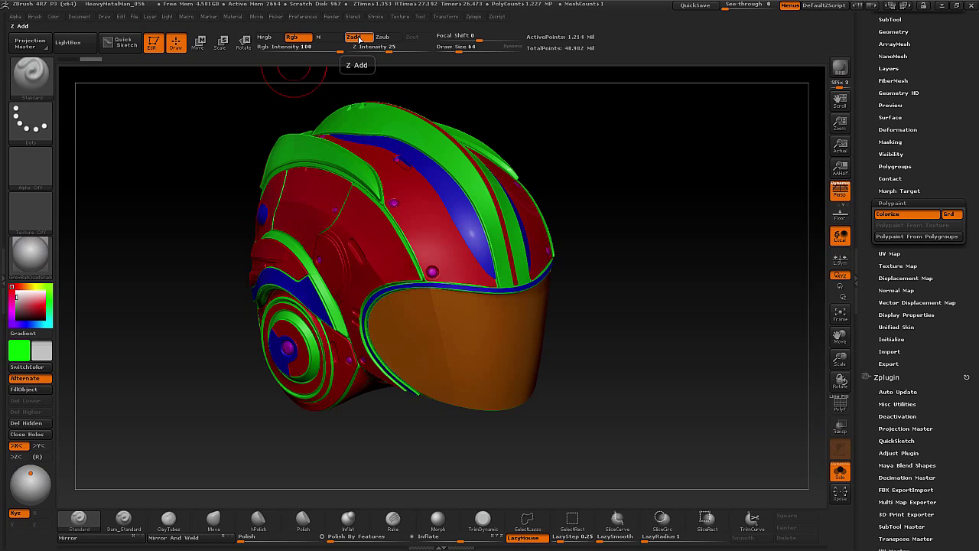
click(359, 38)
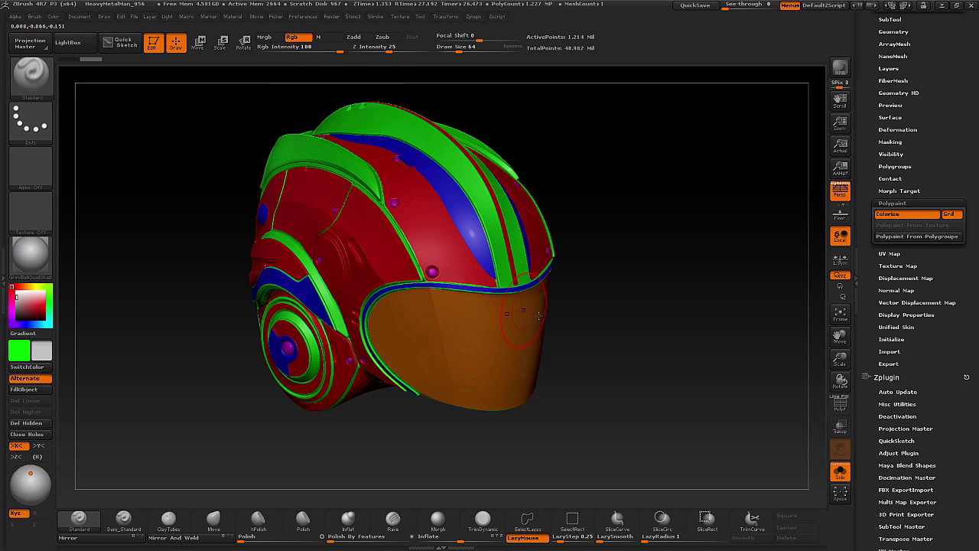
click(32, 305)
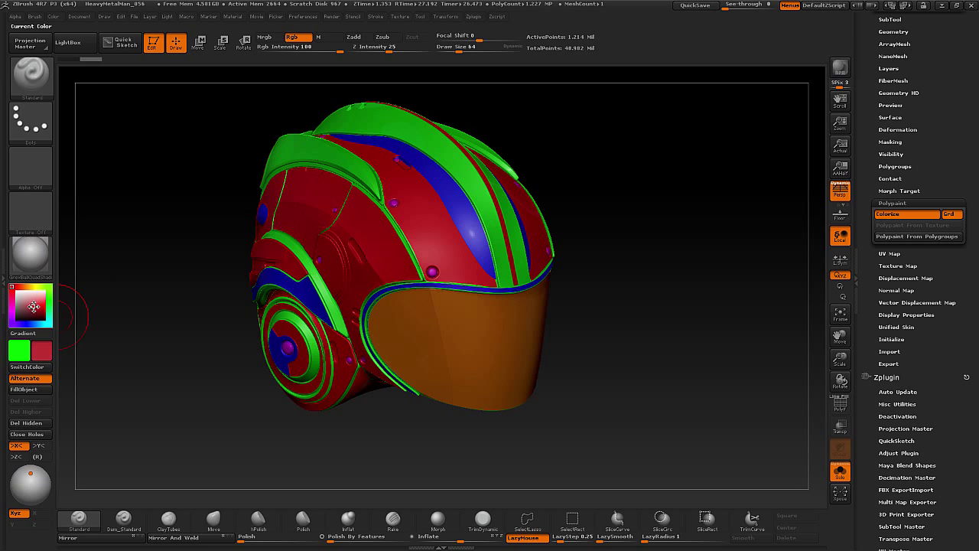
Pick a blue, try painting a broad stroke from the visor up over the front of the helmet, and undo it
click(28, 324)
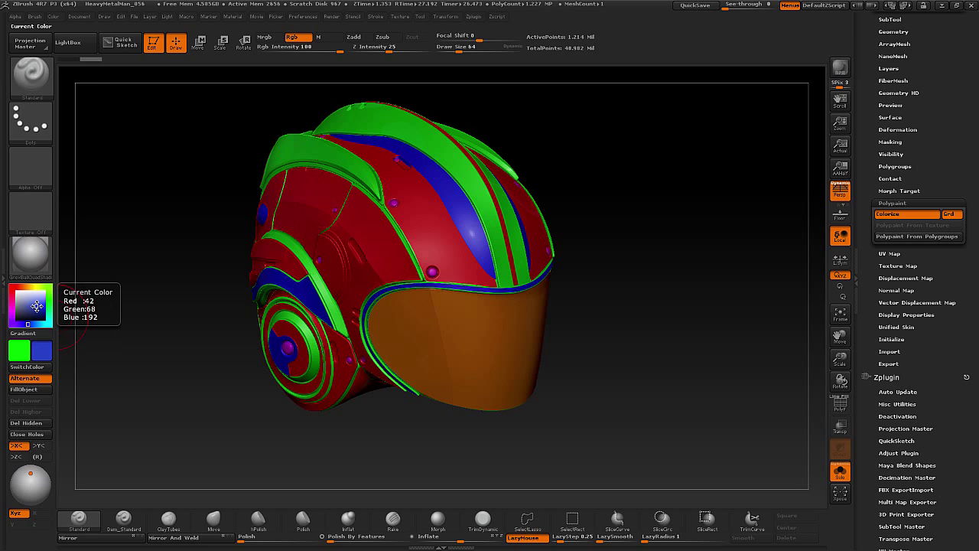
drag(618, 395, 566, 373)
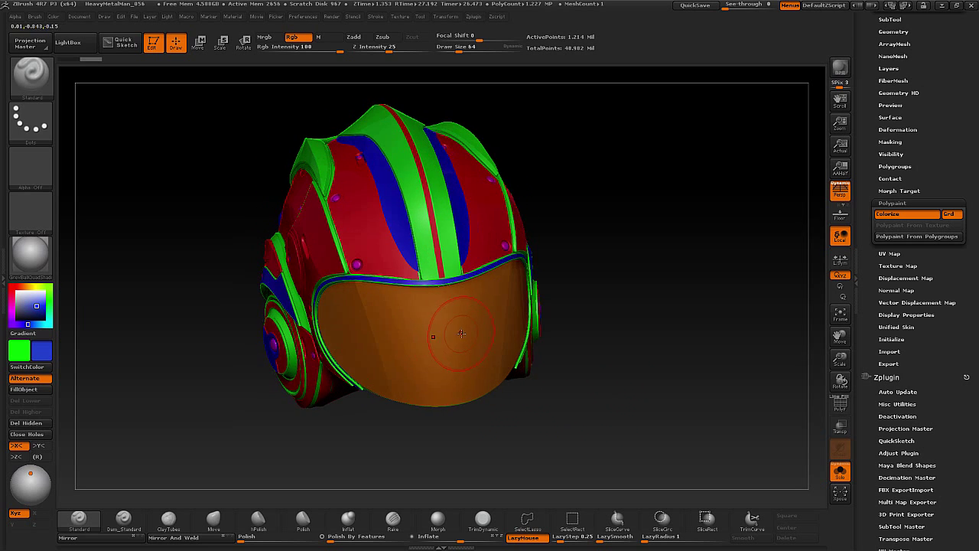
mouse_move(422, 331)
mouse_down()
mouse_move(390, 321)
mouse_move(436, 367)
mouse_move(374, 379)
mouse_move(447, 332)
mouse_move(366, 347)
mouse_move(428, 306)
mouse_move(420, 253)
mouse_move(436, 221)
mouse_move(420, 205)
mouse_up()
key(ctrl+z)
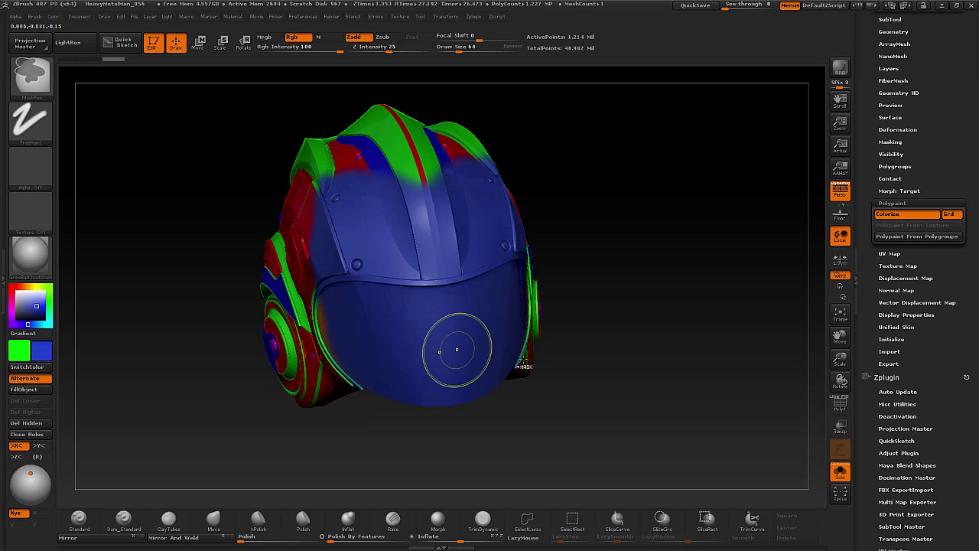
key(ctrl+z)
mouse_move(567, 453)
mouse_down()
mouse_move(604, 449)
mouse_move(611, 428)
mouse_move(568, 409)
mouse_up()
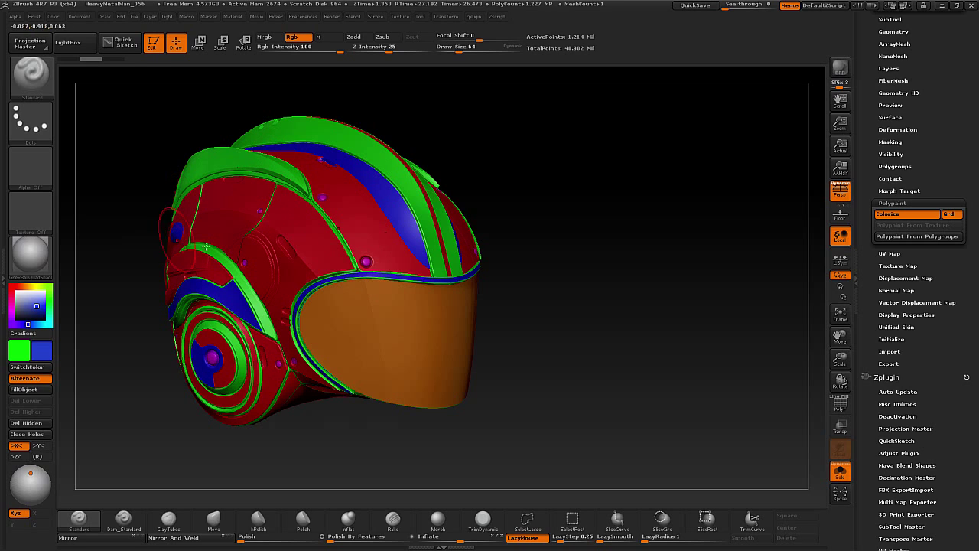
Locate the FillObject command, which fills the whole helmet with the current color
click(53, 16)
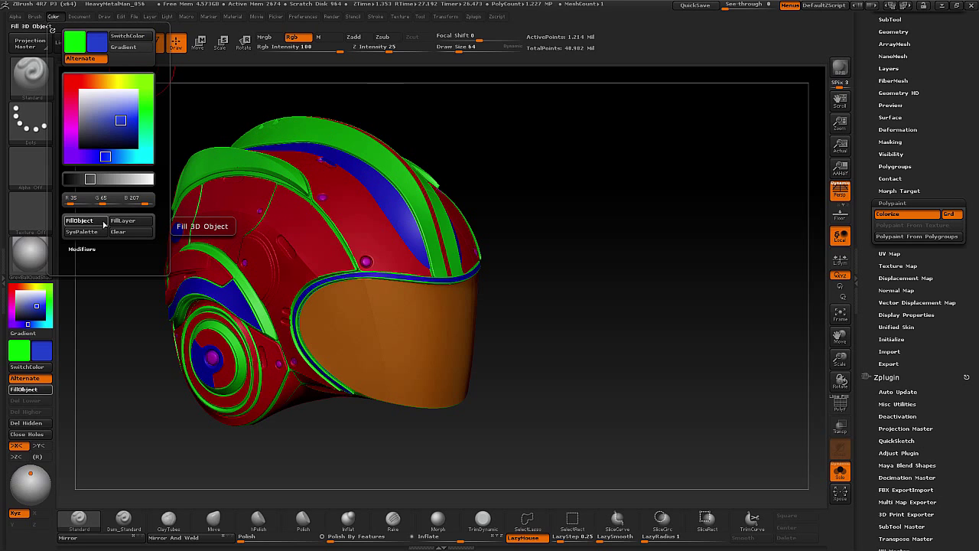
click(78, 220)
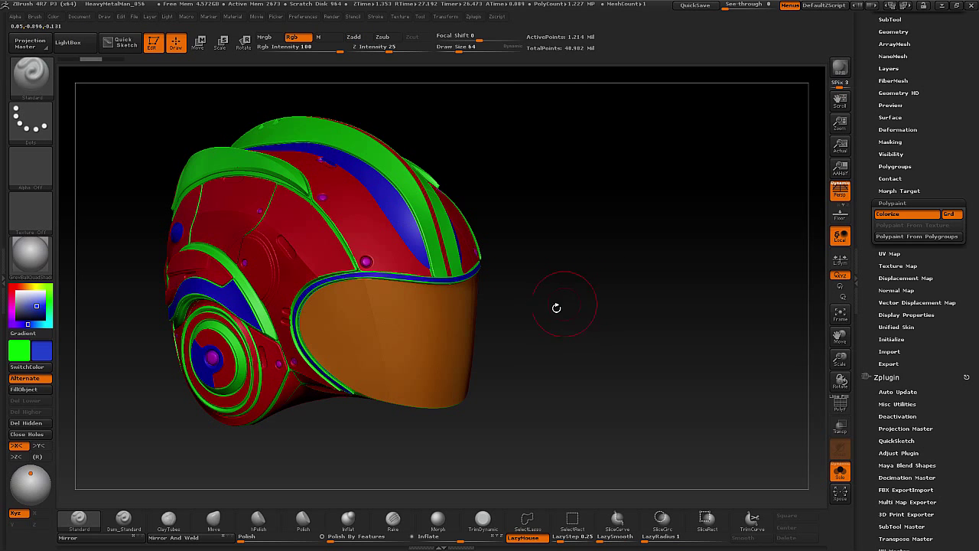
mouse_move(558, 305)
mouse_down()
mouse_move(622, 310)
mouse_move(229, 255)
mouse_up()
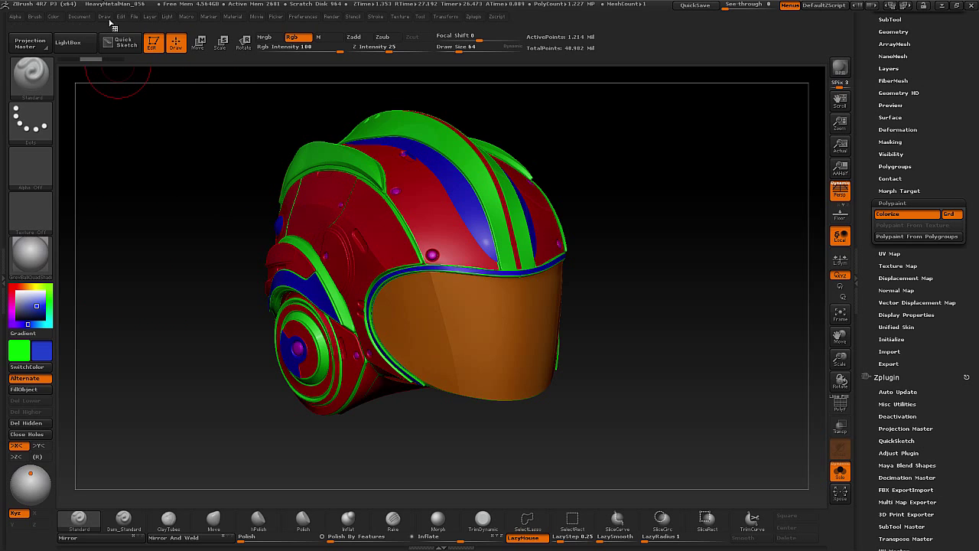
click(104, 16)
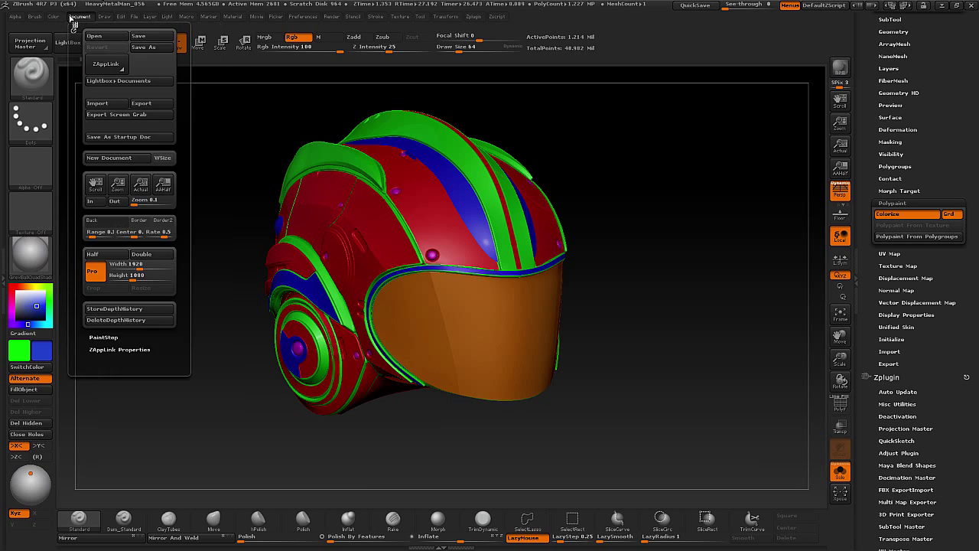
mouse_move(54, 16)
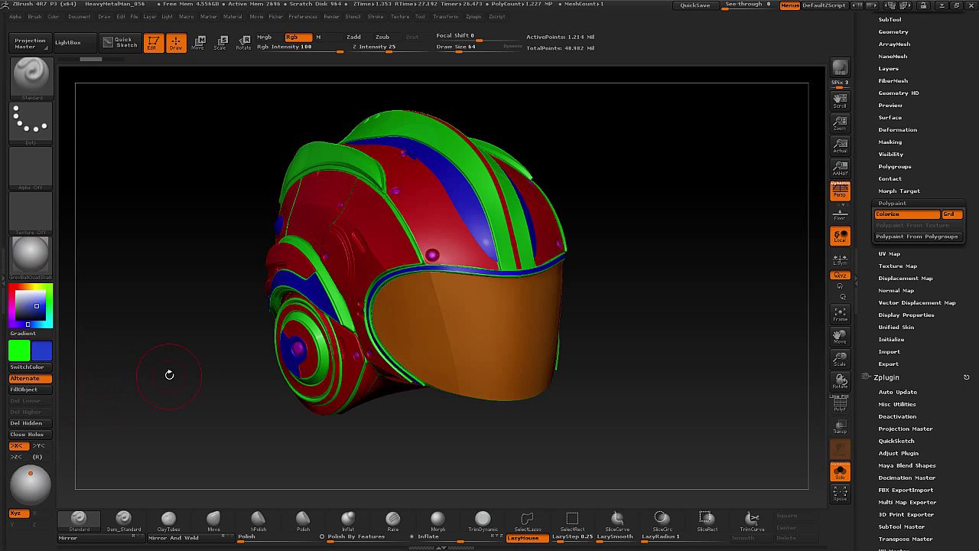
drag(155, 395, 158, 340)
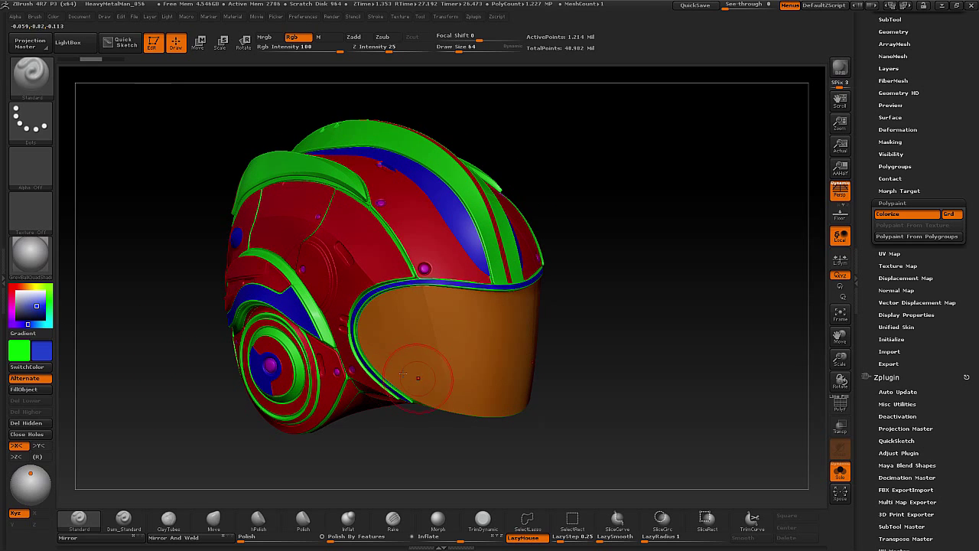
Turn on the polyframe display and isolate the brown polygroup of the two panels above the visor
click(834, 405)
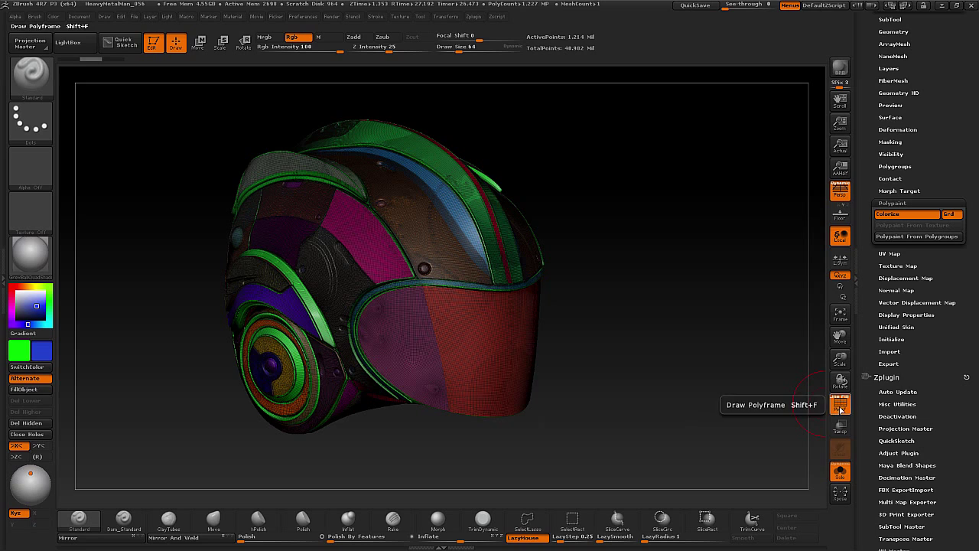
drag(734, 403, 672, 397)
key(ctrl+shift)
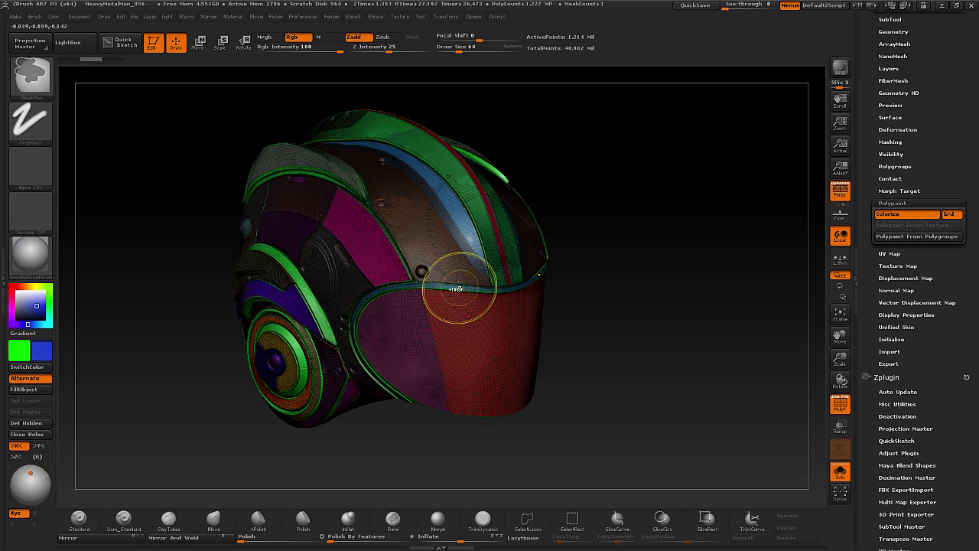
ctrl+shift+click(437, 245)
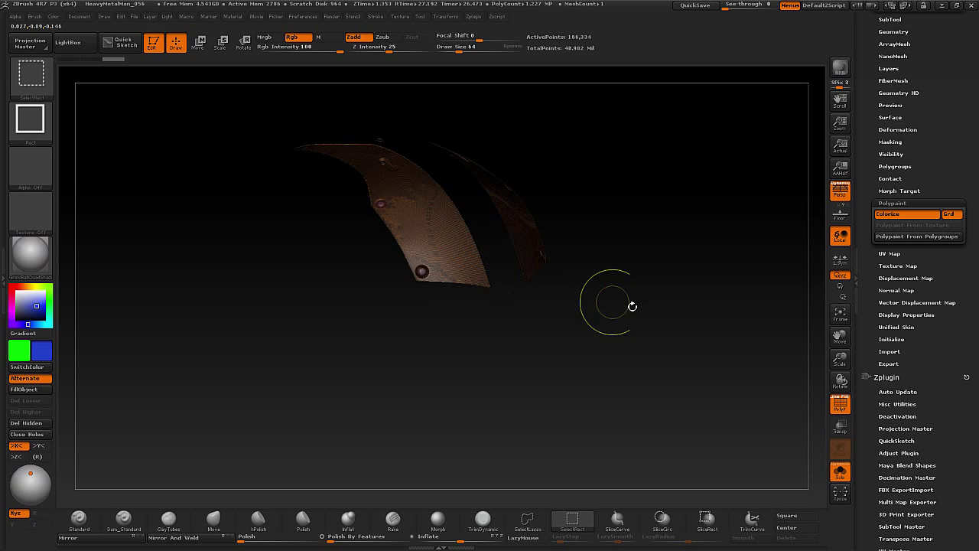
mouse_move(627, 318)
mouse_down()
mouse_move(627, 306)
mouse_move(650, 336)
mouse_up()
Turn off the polyframe display and fill the isolated forehead panels with the current blue
click(839, 404)
drag(782, 398, 576, 373)
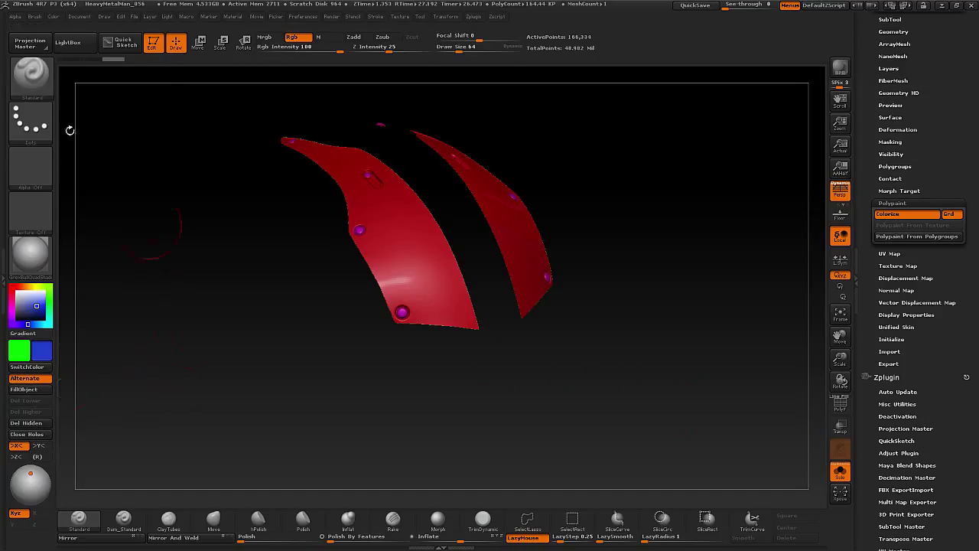
click(53, 16)
click(53, 16)
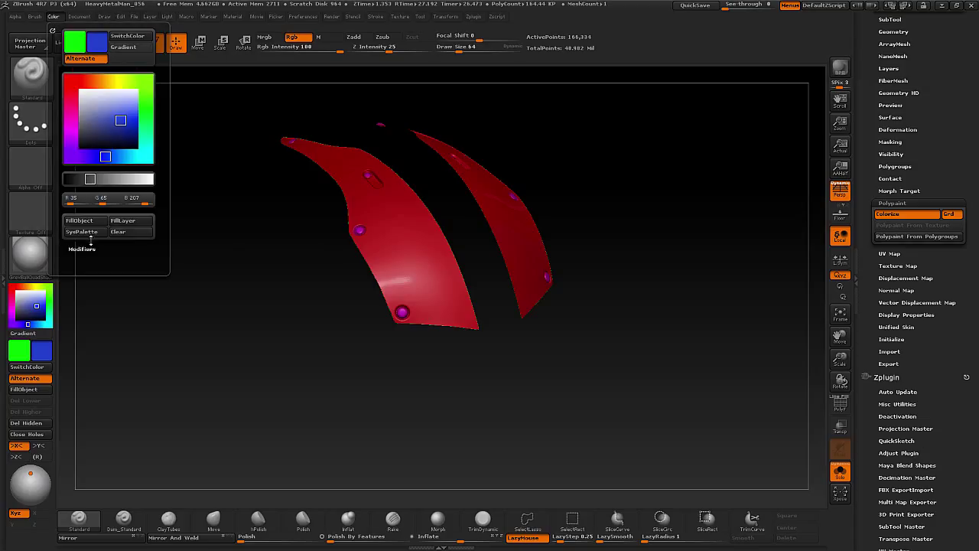
click(79, 220)
drag(221, 350, 217, 331)
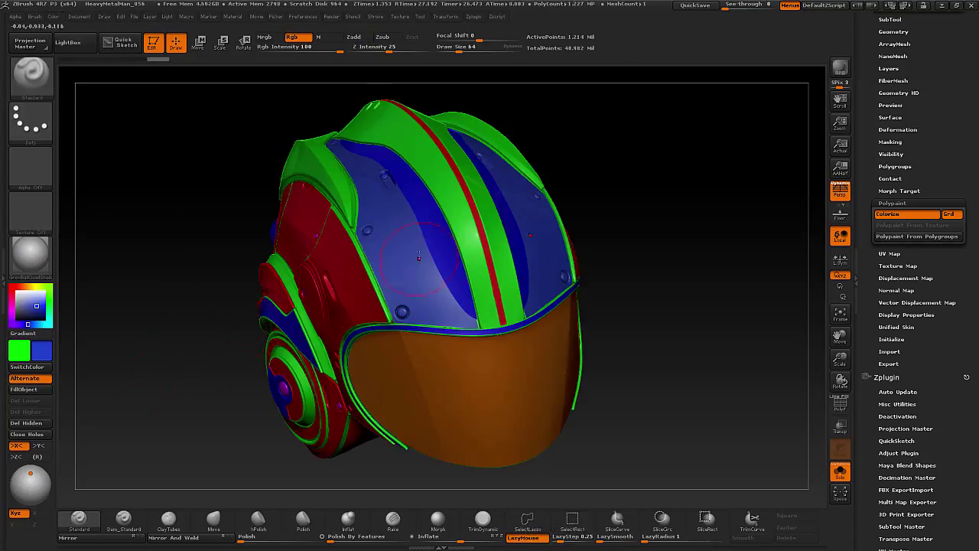
Isolate the two blue forehead panels again, undo their fill, and unhide the rest of the helmet
drag(194, 190, 619, 262)
drag(634, 316, 622, 280)
ctrl+shift+click(553, 312)
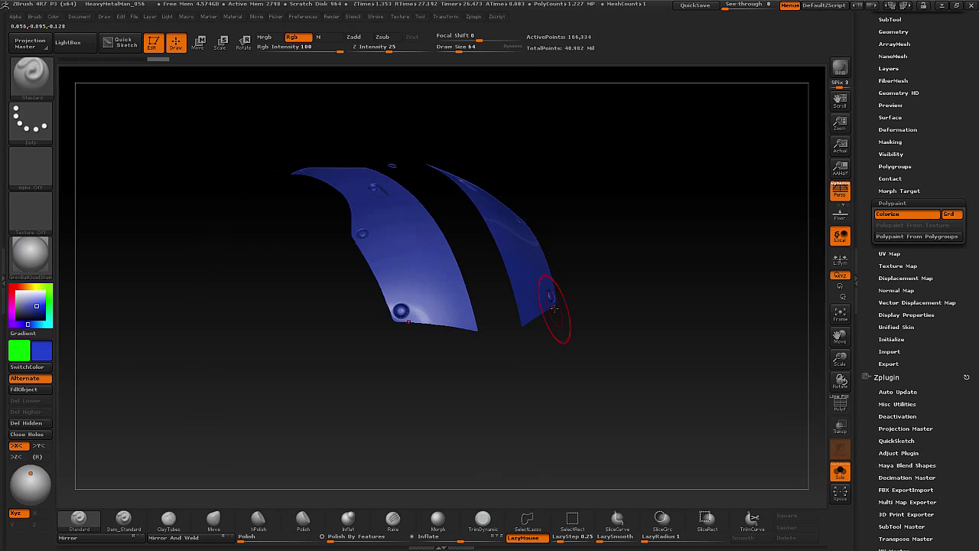
key(ctrl+w)
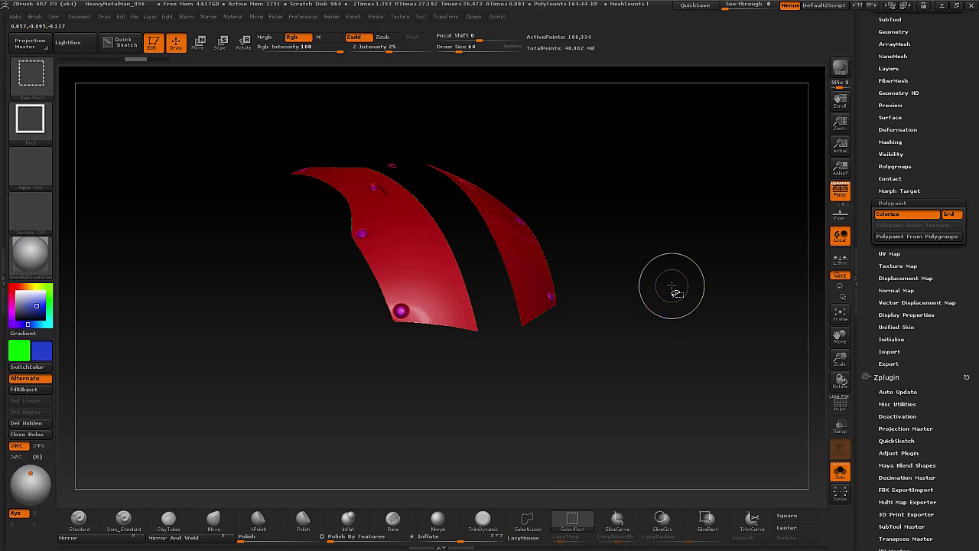
ctrl+shift+click(658, 318)
mouse_move(683, 334)
mouse_down()
mouse_move(670, 345)
mouse_move(671, 335)
mouse_move(666, 353)
mouse_move(608, 374)
mouse_move(664, 380)
mouse_move(652, 387)
mouse_move(694, 382)
mouse_up()
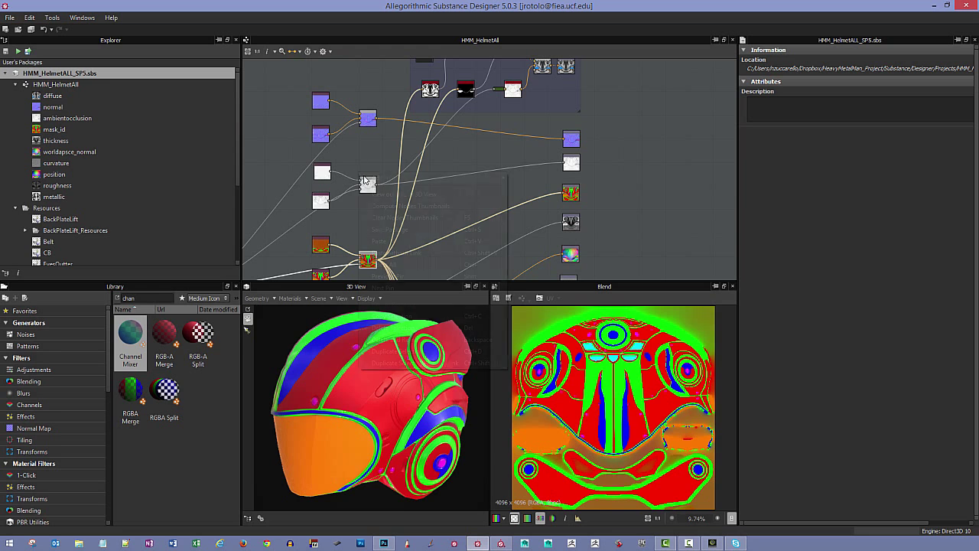
Switch to Substance Designer and open the black-and-white helmet mask's Material Selector node in the Base Color frame
right_click(357, 170)
click(351, 207)
scroll(422, 192, up, 5)
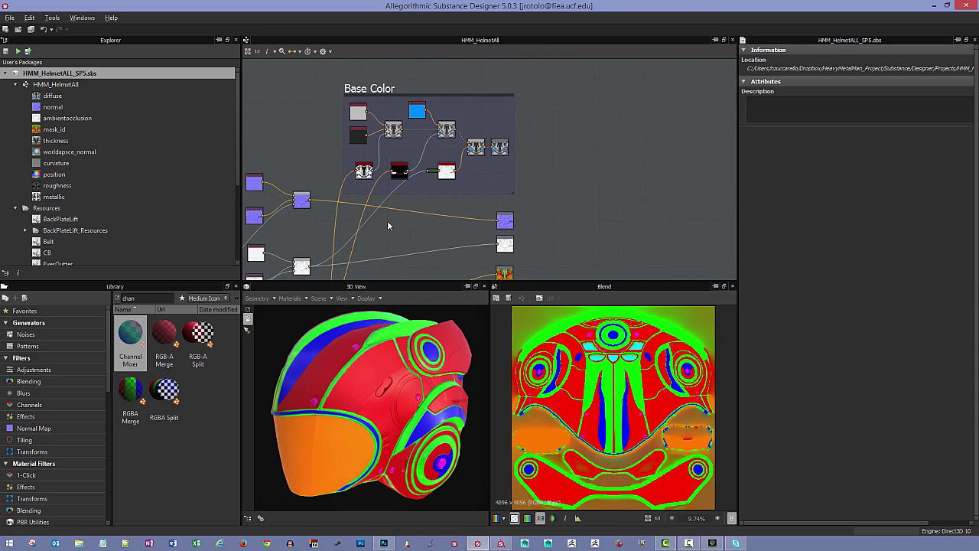
scroll(337, 212, up, 4)
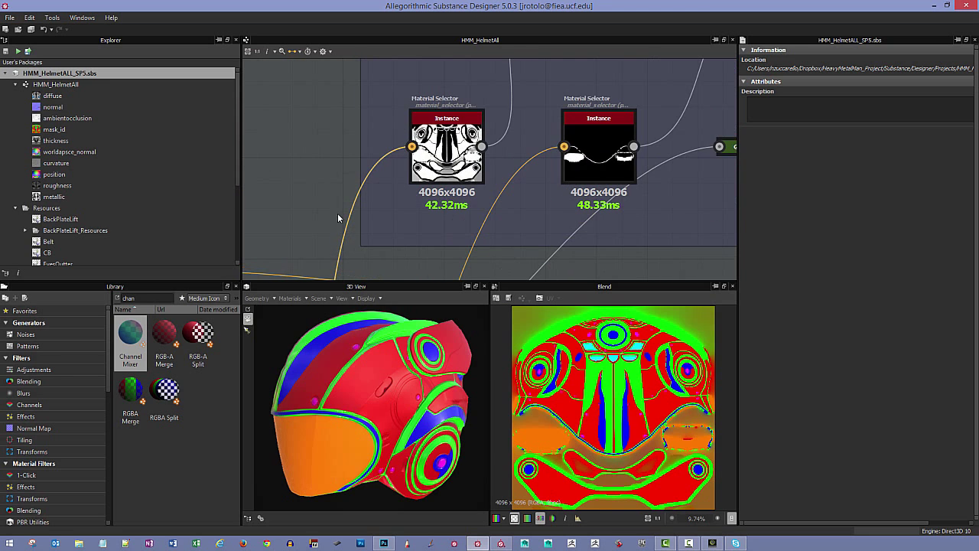
double_click(439, 208)
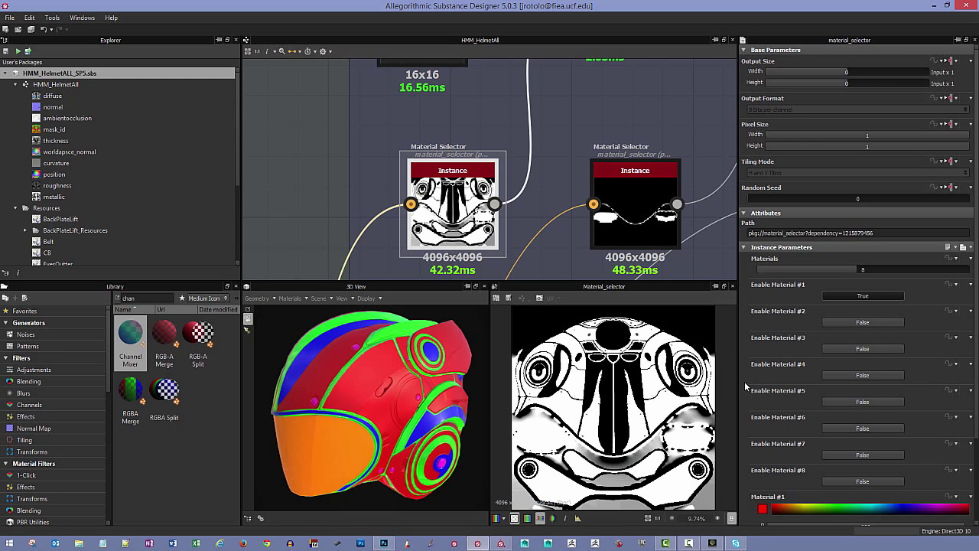
Trace the Material Selector's input back to the color ID Blend node and show that node in the 2D view
scroll(345, 201, down, 3)
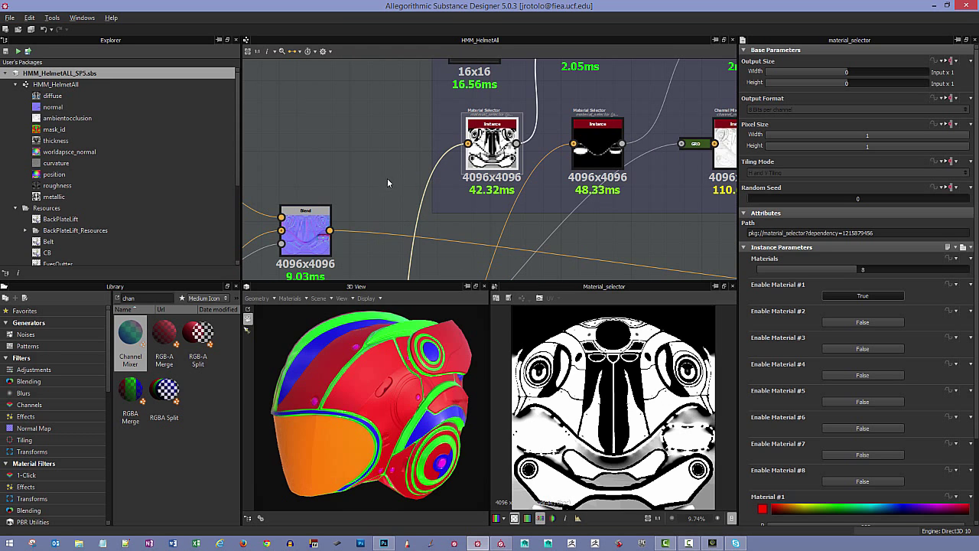
middle_drag(387, 183, 415, 150)
scroll(407, 164, down, 3)
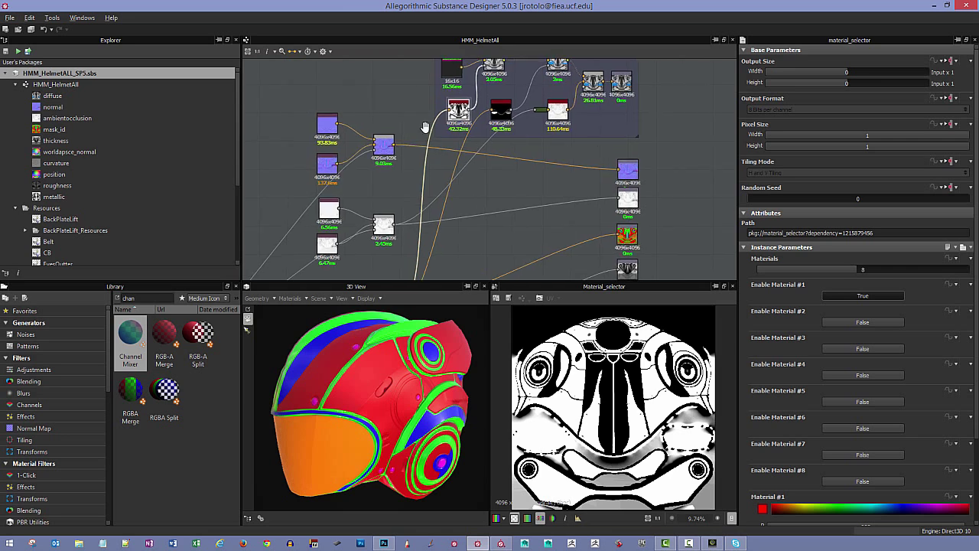
scroll(459, 164, up, 1)
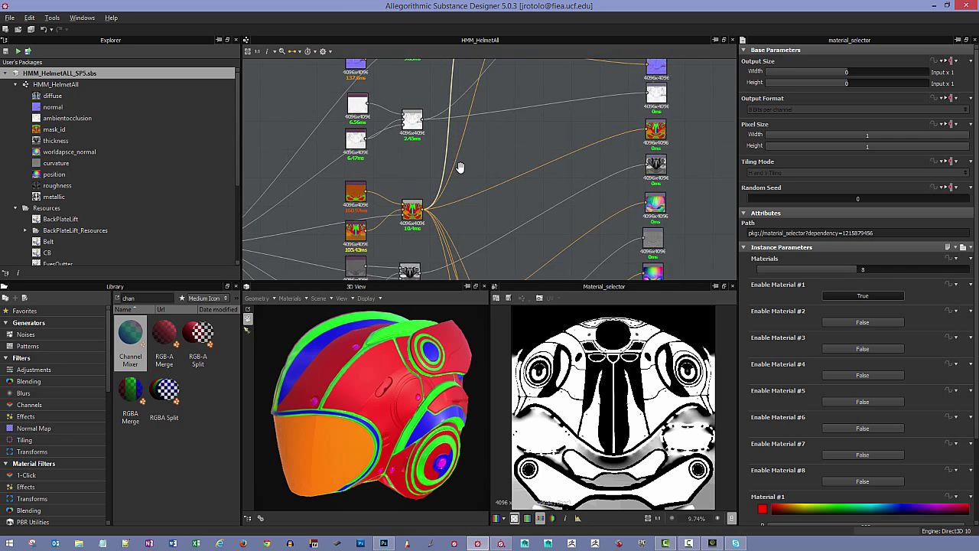
double_click(413, 188)
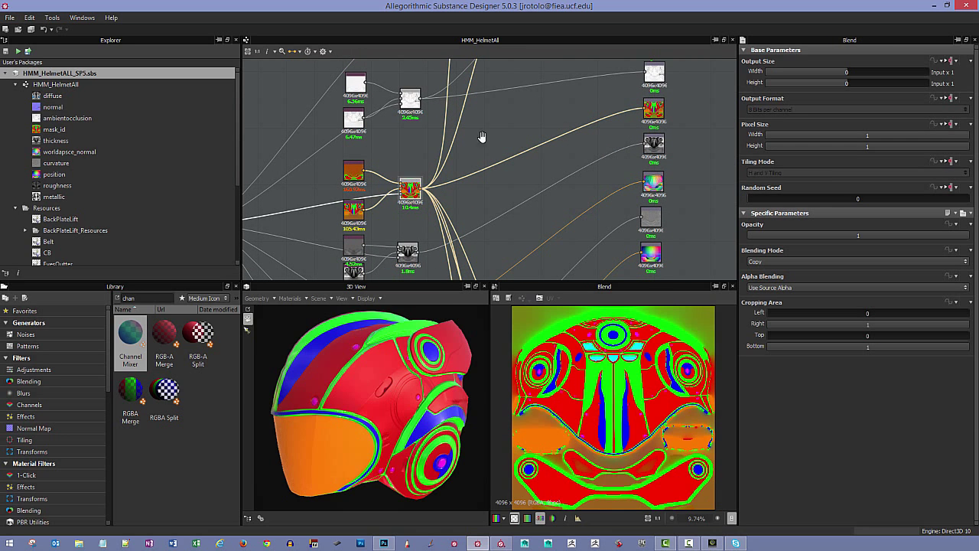
Enable Material #2 and Material #3 on the first Material Selector node in the Base Color frame
middle_drag(482, 137, 429, 273)
click(438, 126)
middle_drag(493, 226, 489, 256)
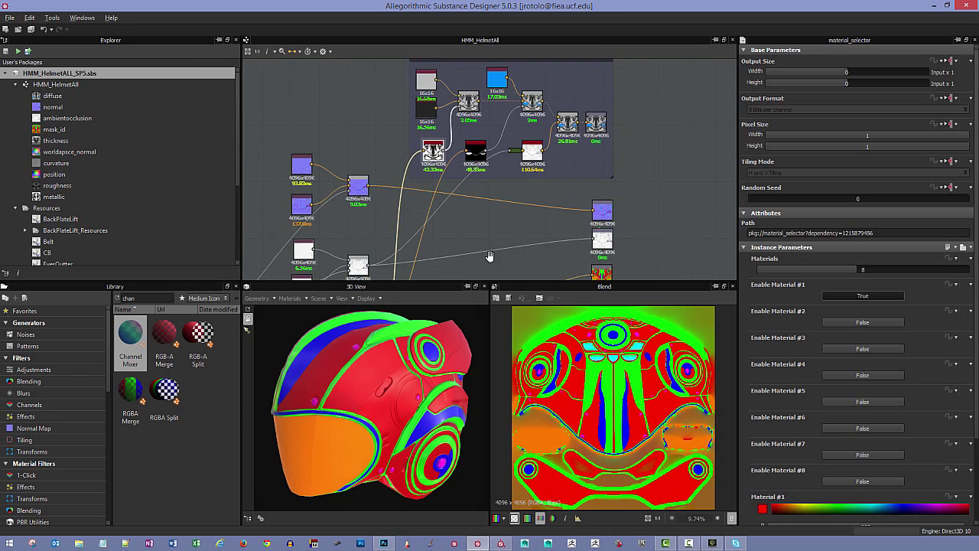
scroll(489, 255, down, 1)
scroll(487, 234, up, 3)
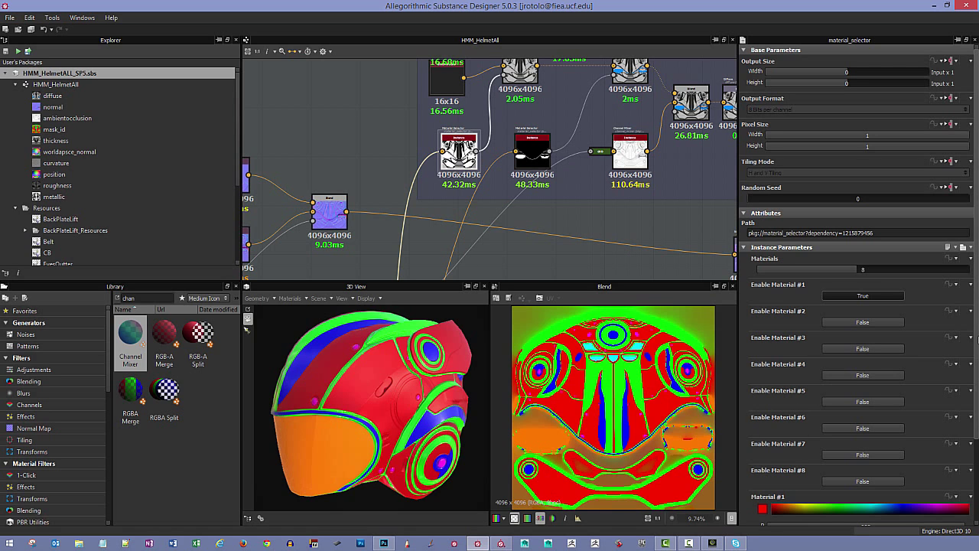
scroll(967, 466, down, 3)
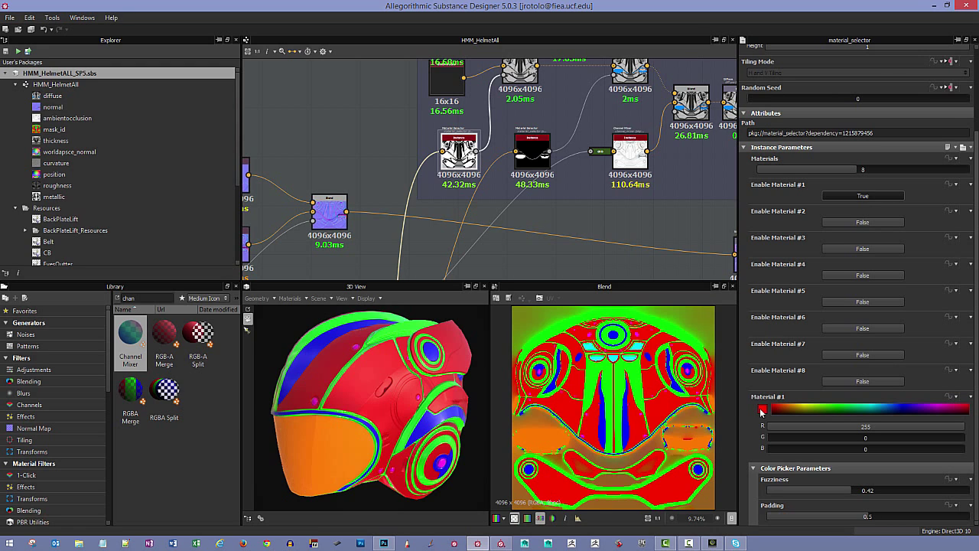
click(858, 222)
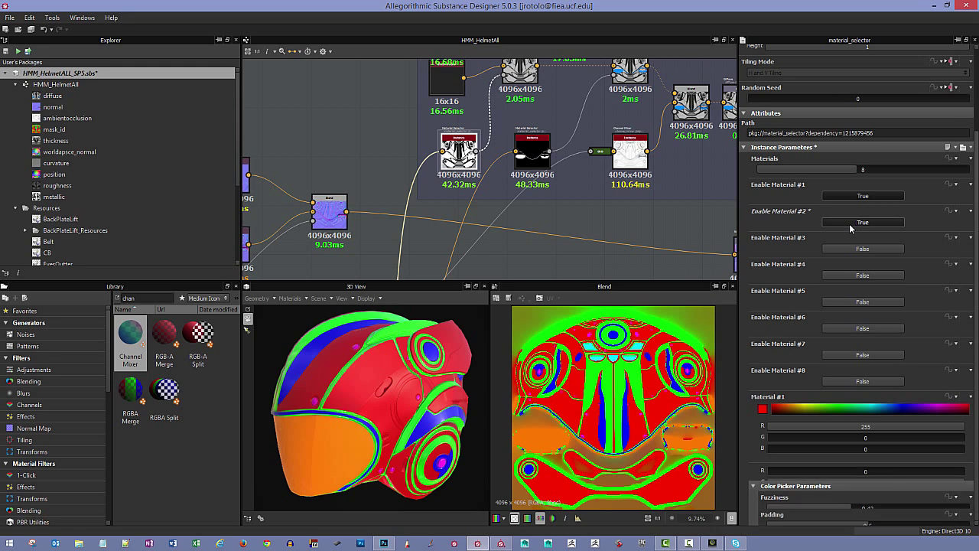
click(854, 250)
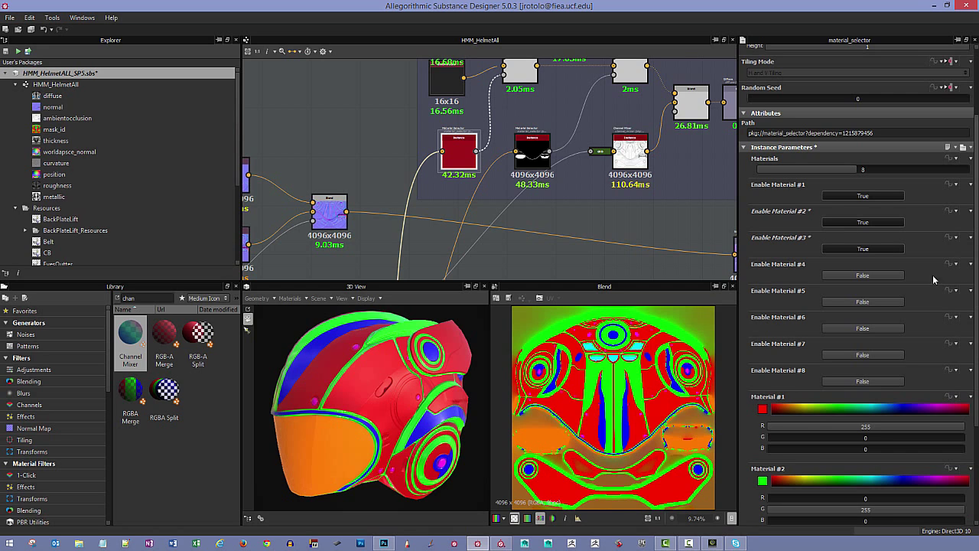
scroll(972, 371, down, 4)
scroll(973, 372, down, 1)
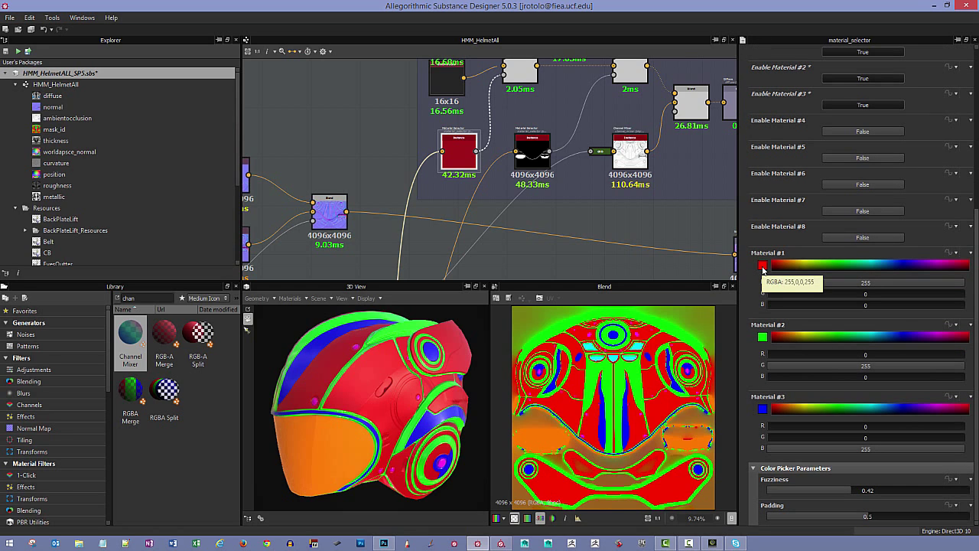
Enable Material #4 and Material #5 on the same Material Selector node and bring their color swatches into view
click(862, 131)
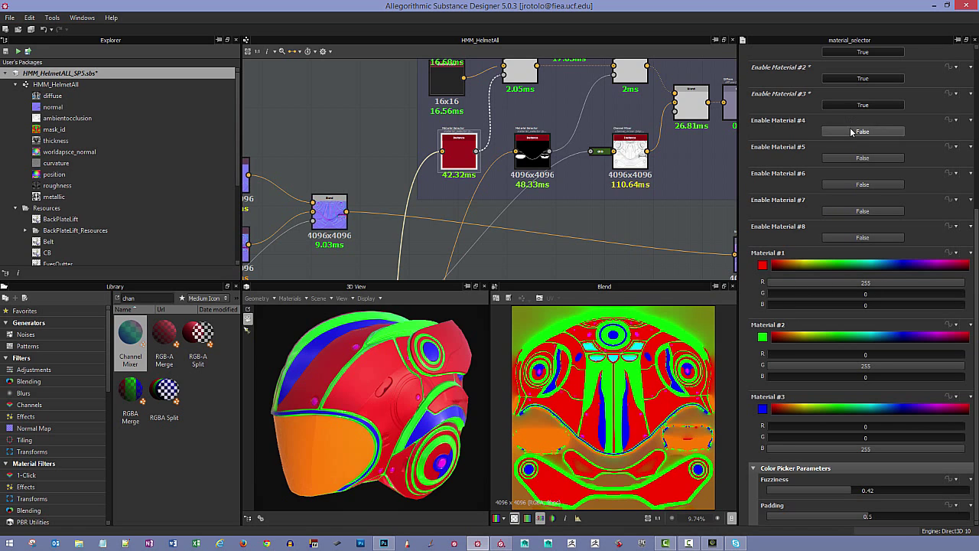
scroll(815, 392, down, 3)
scroll(815, 392, up, 5)
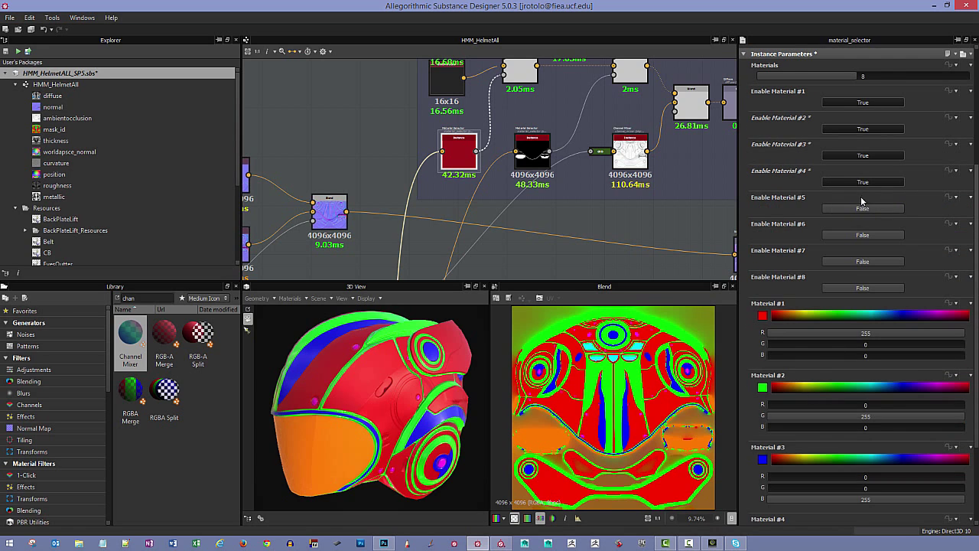
click(863, 206)
scroll(810, 306, down, 5)
scroll(810, 313, down, 2)
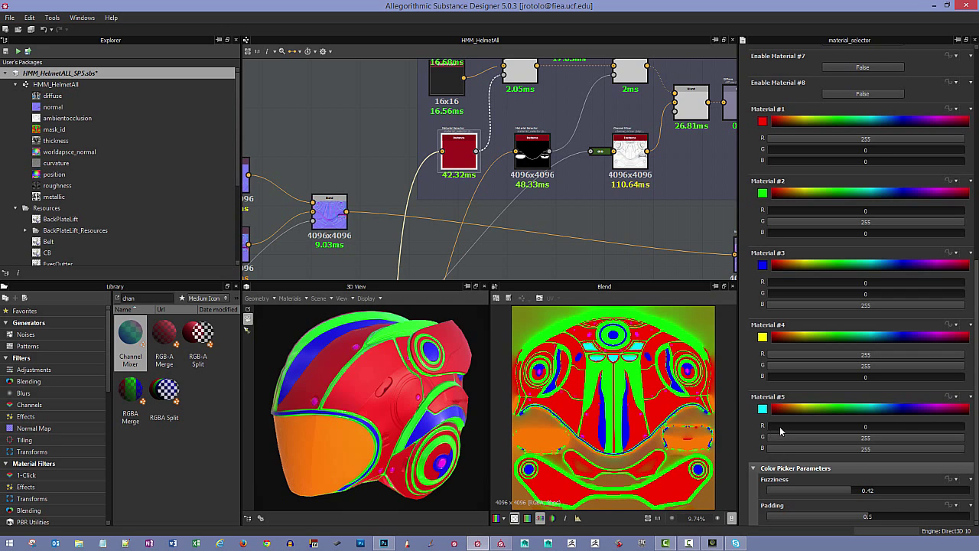
Enable Material #6 and Material #7 on the first Material Selector node and bring their color swatches into view
scroll(780, 432, up, 3)
scroll(837, 213, down, 4)
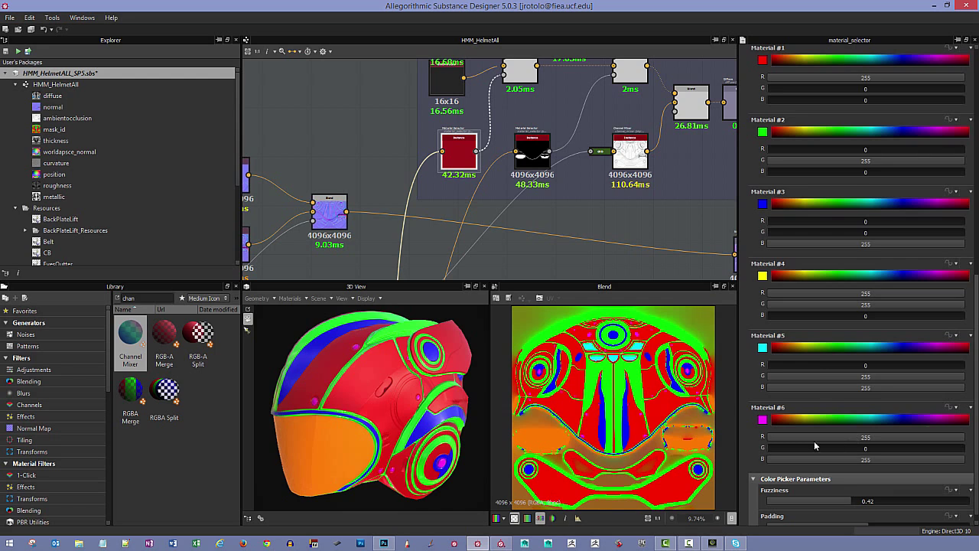
scroll(813, 441, up, 5)
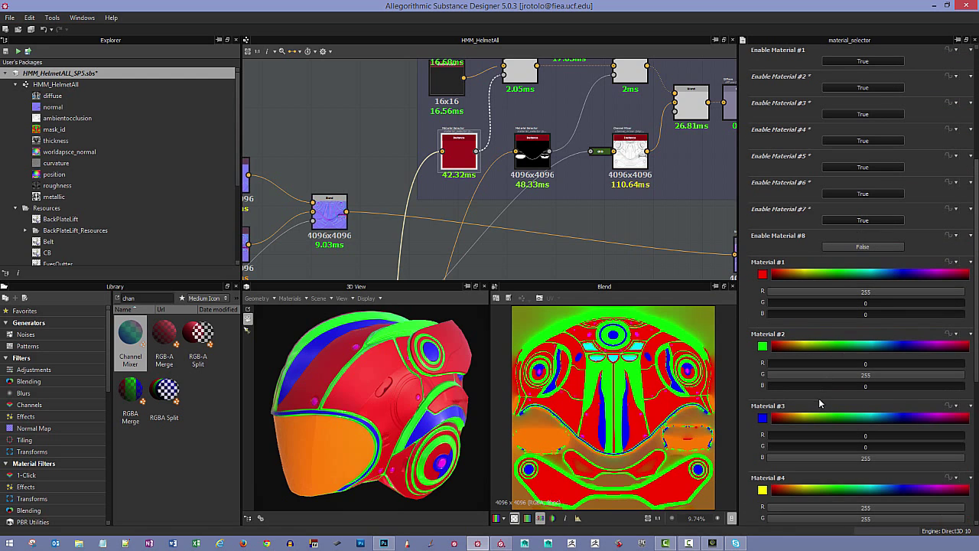
scroll(820, 403, down, 7)
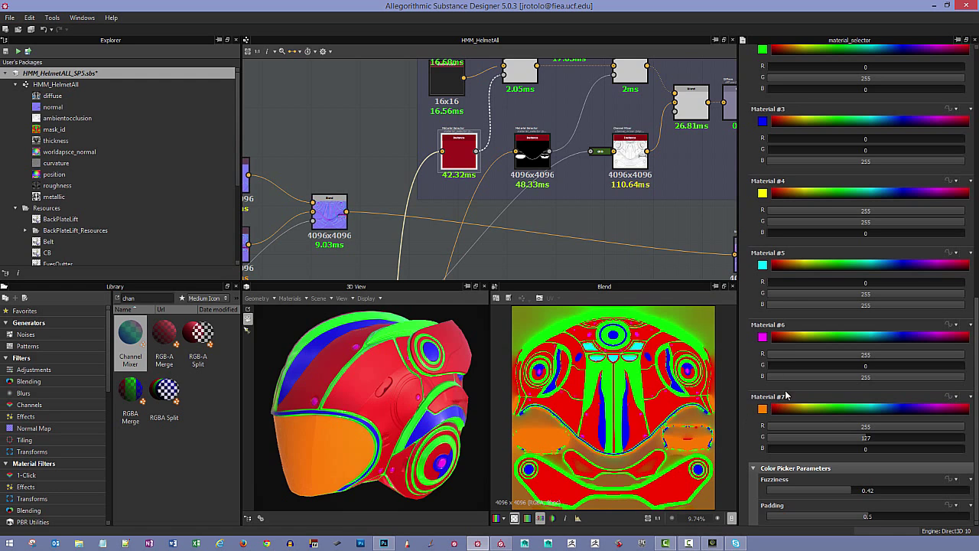
scroll(769, 243, up, 4)
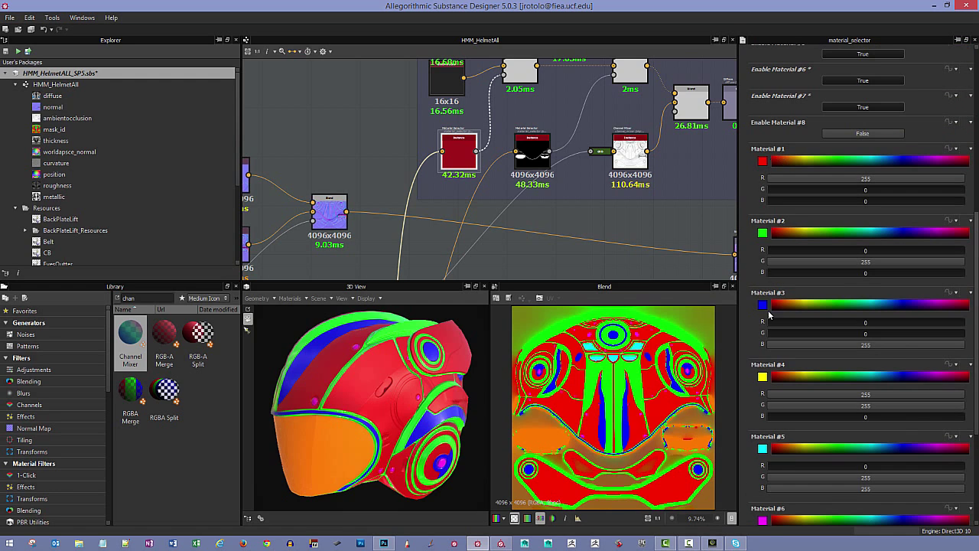
scroll(759, 433, down, 3)
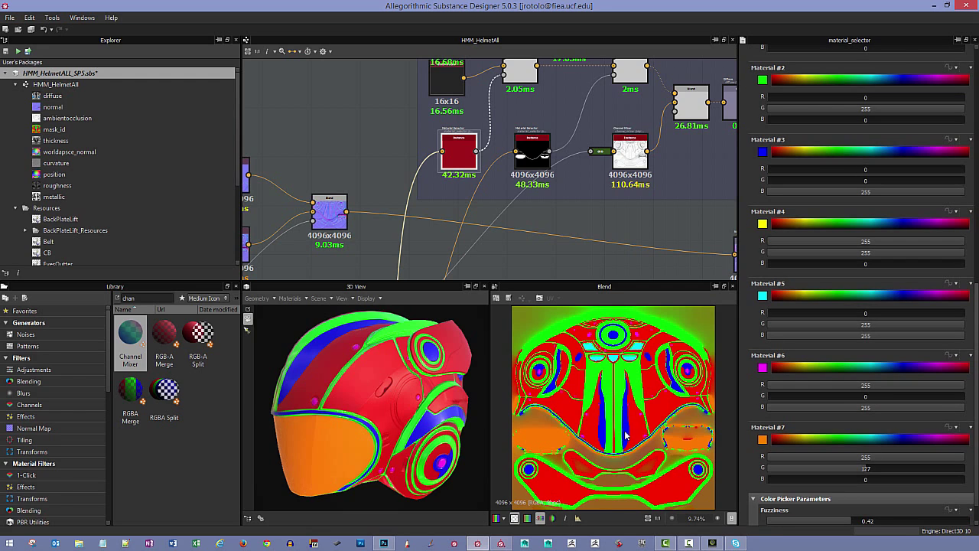
Disable Material #2 through Material #7 on the Material Selector node, keeping only Material #1 enabled
scroll(754, 342, up, 8)
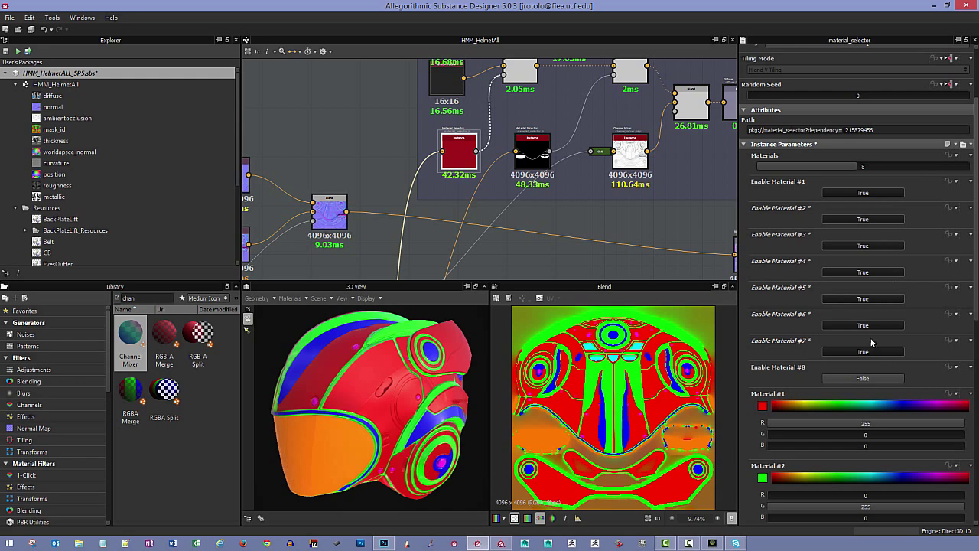
click(871, 351)
click(874, 325)
click(876, 299)
click(877, 272)
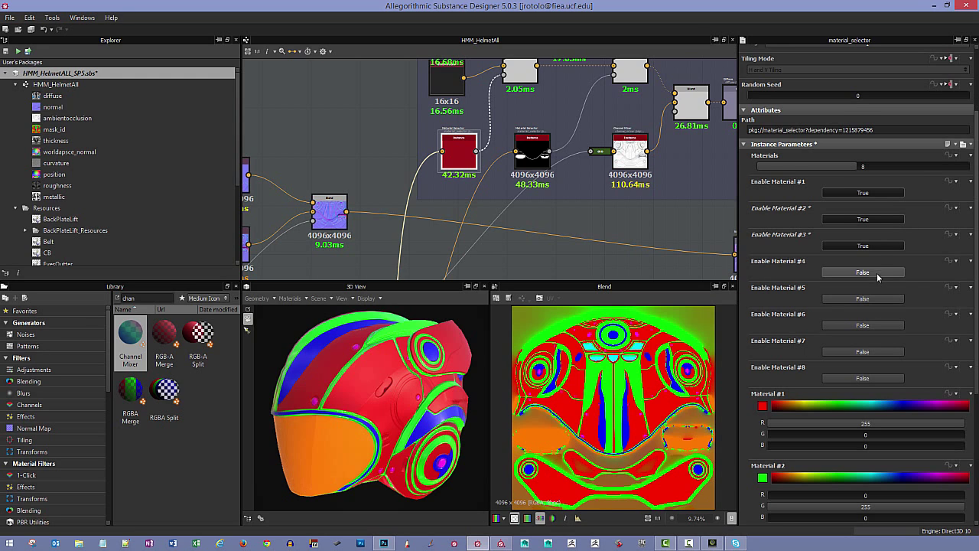
click(830, 246)
click(860, 219)
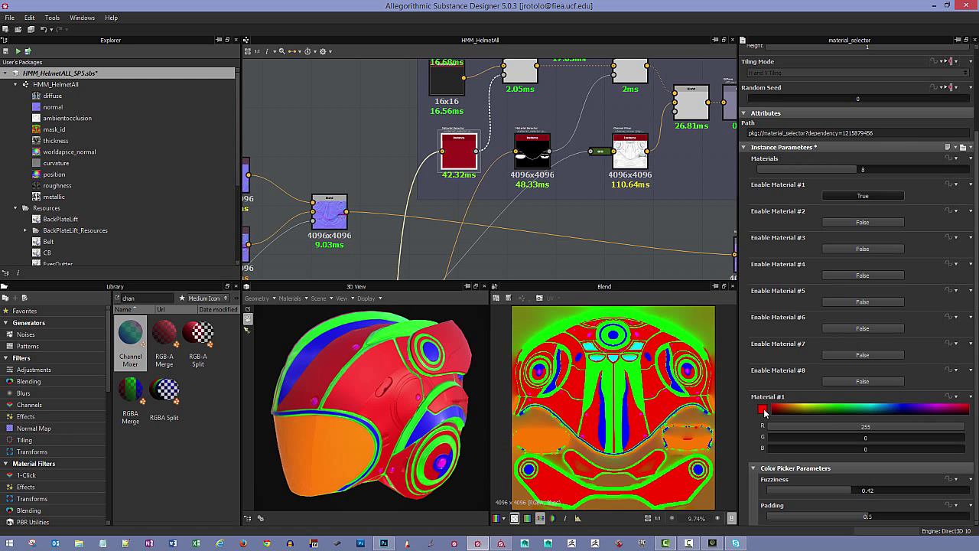
Sample a red area of the color ID map in the 2D view as the color for Material #1
click(762, 408)
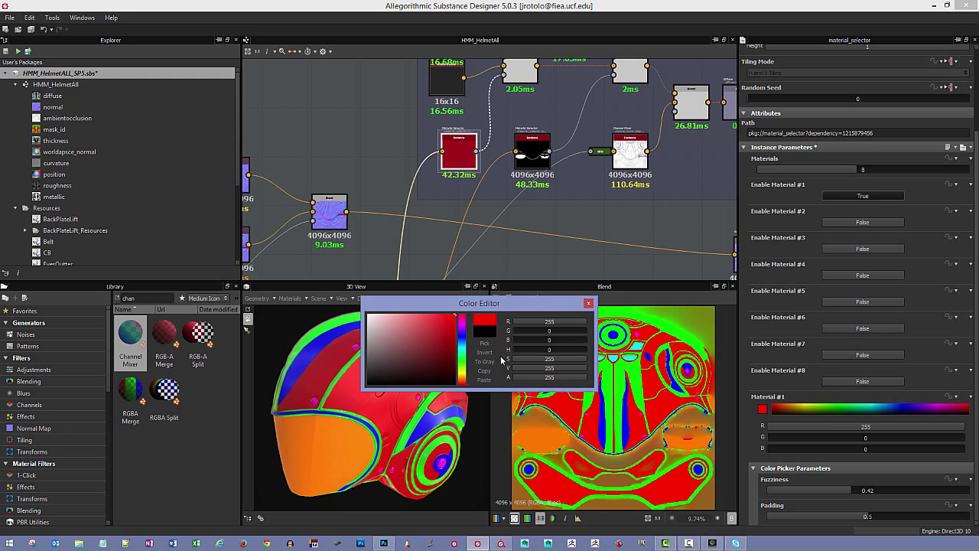
drag(500, 309, 342, 244)
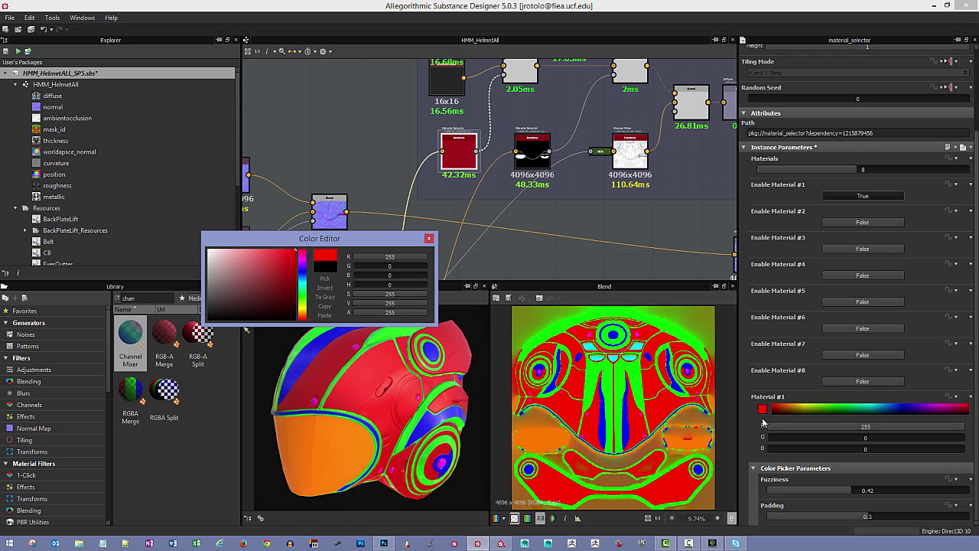
click(324, 277)
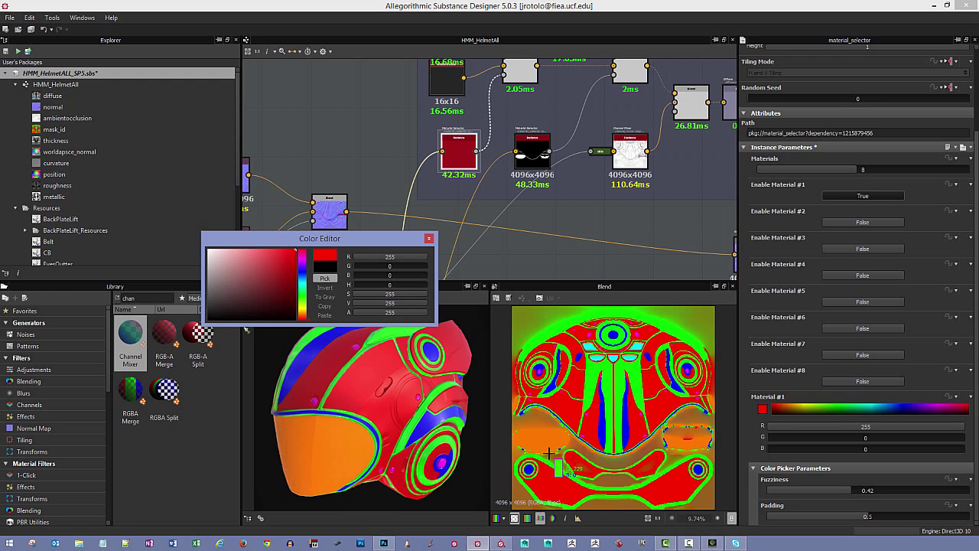
click(572, 416)
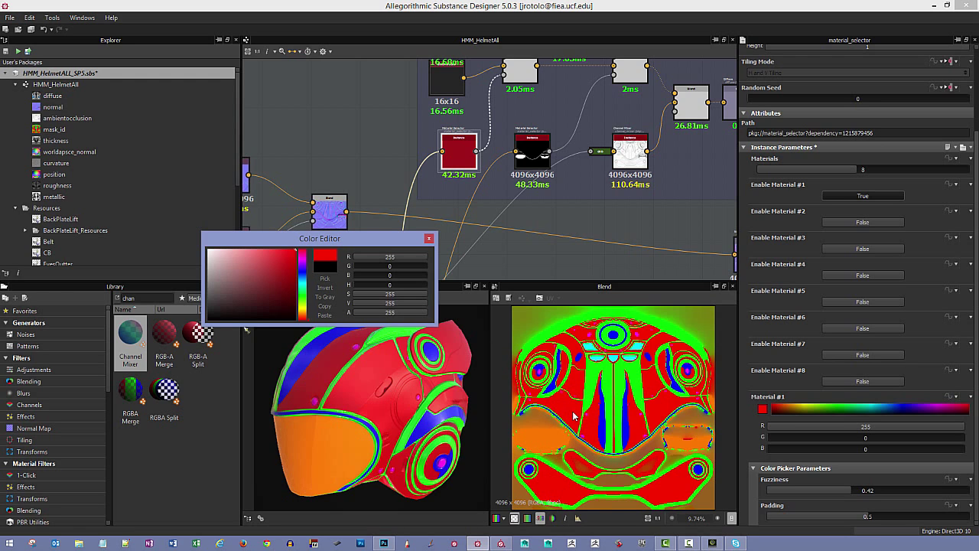
click(429, 239)
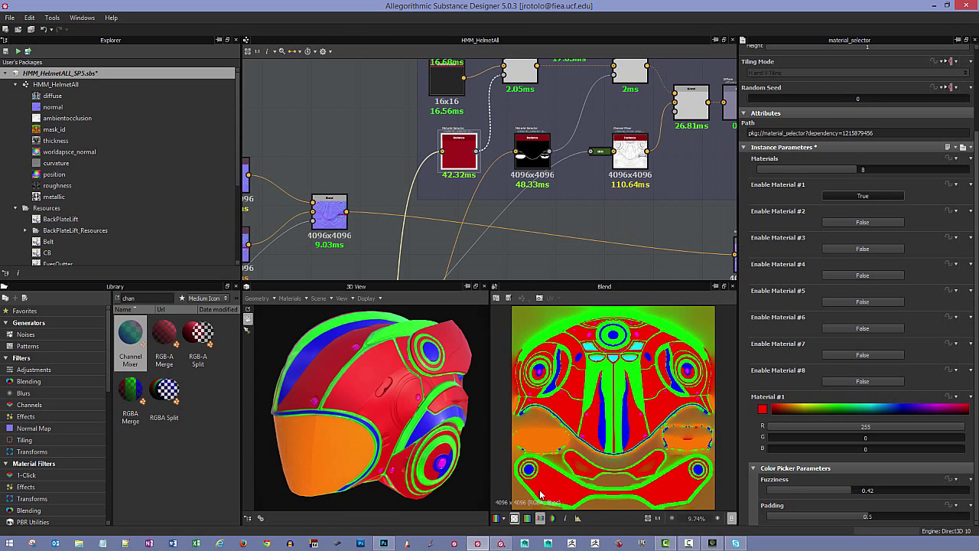
Switch to ZBrush and import SubstanceMaskColors.psd from the ZBrushTools Spotlight folder as a texture
click(595, 543)
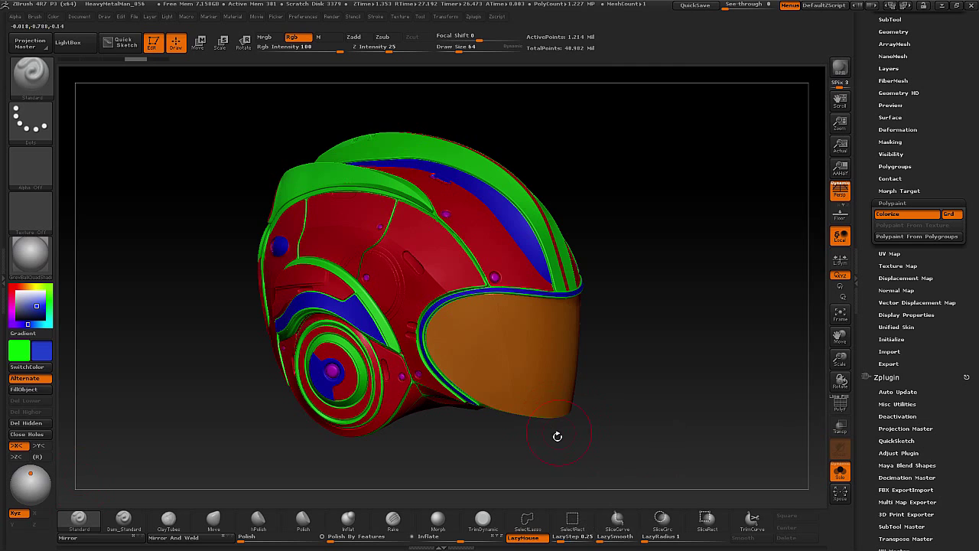
drag(620, 394, 658, 396)
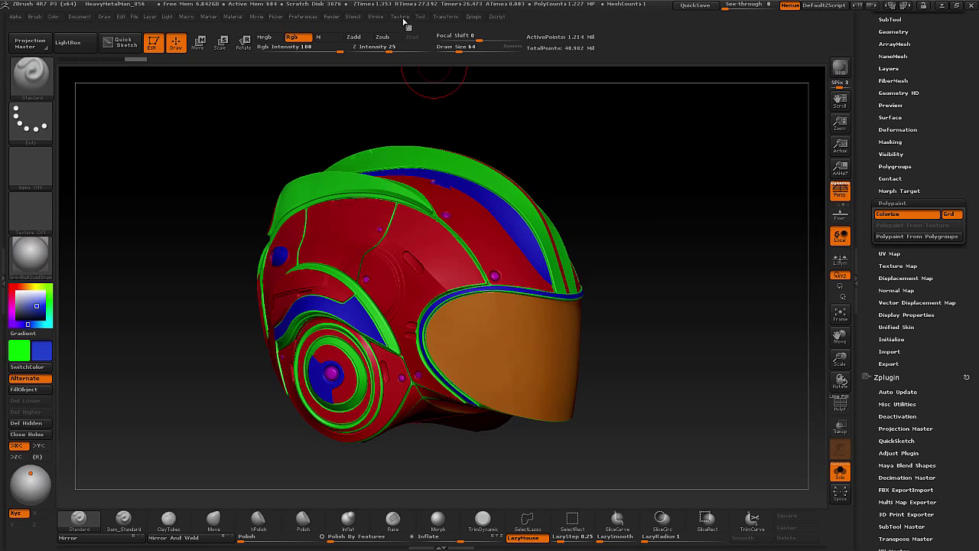
click(400, 16)
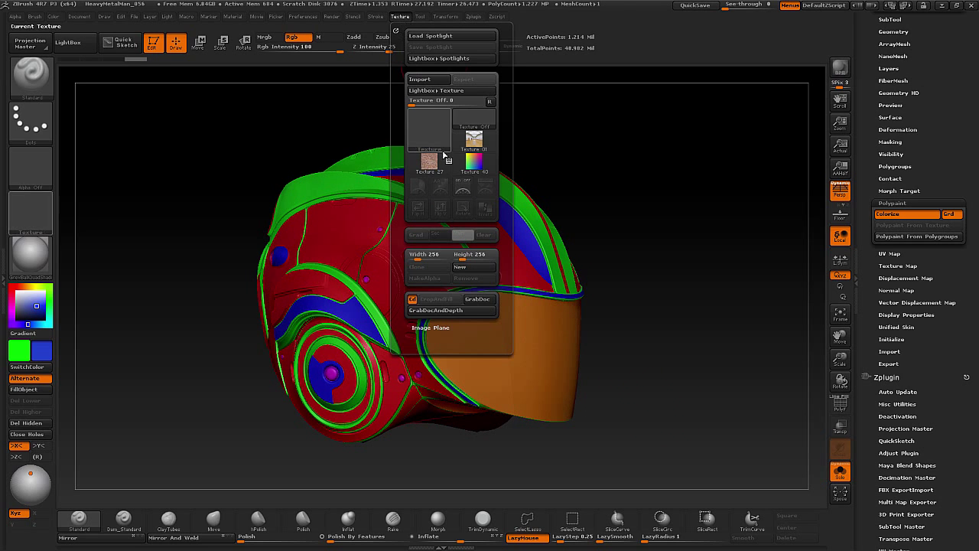
click(428, 80)
drag(348, 81, 379, 85)
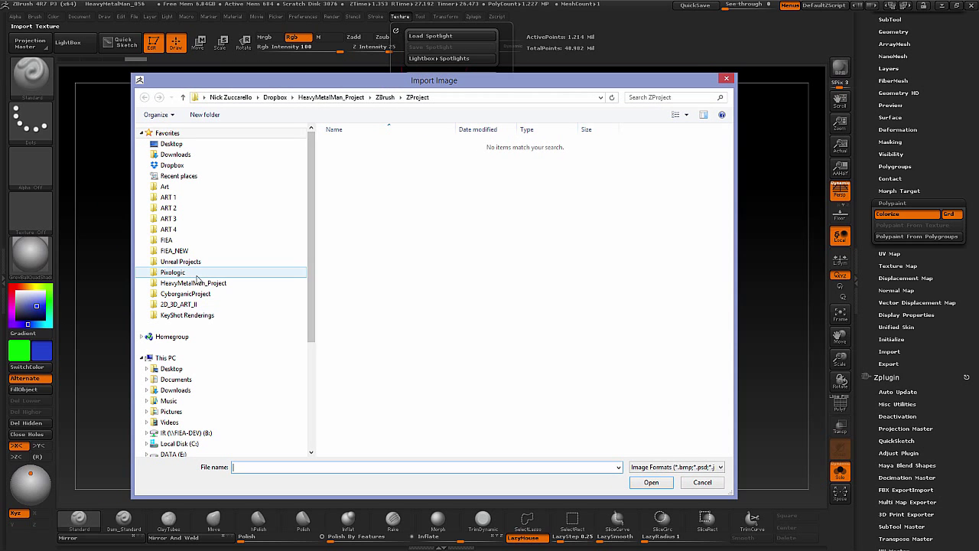
click(173, 271)
double_click(375, 177)
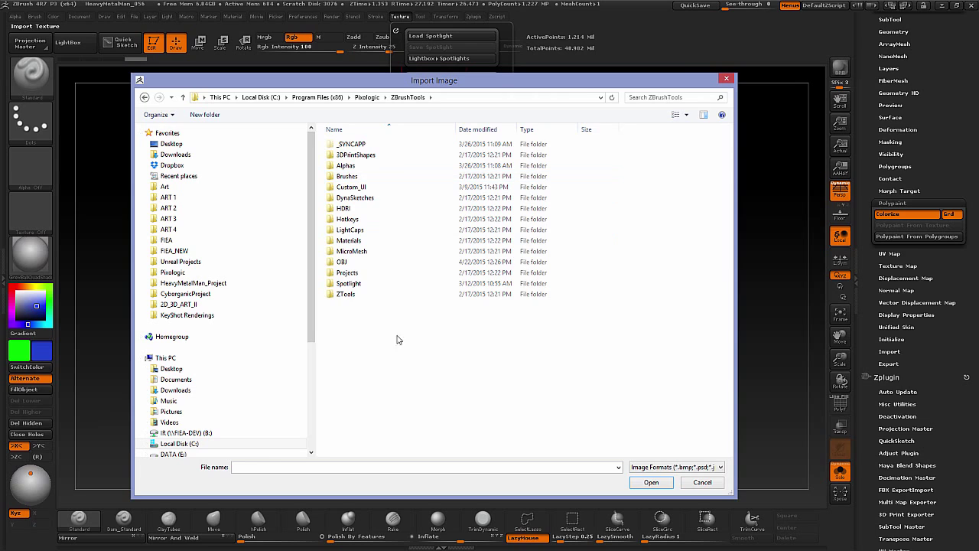
double_click(375, 285)
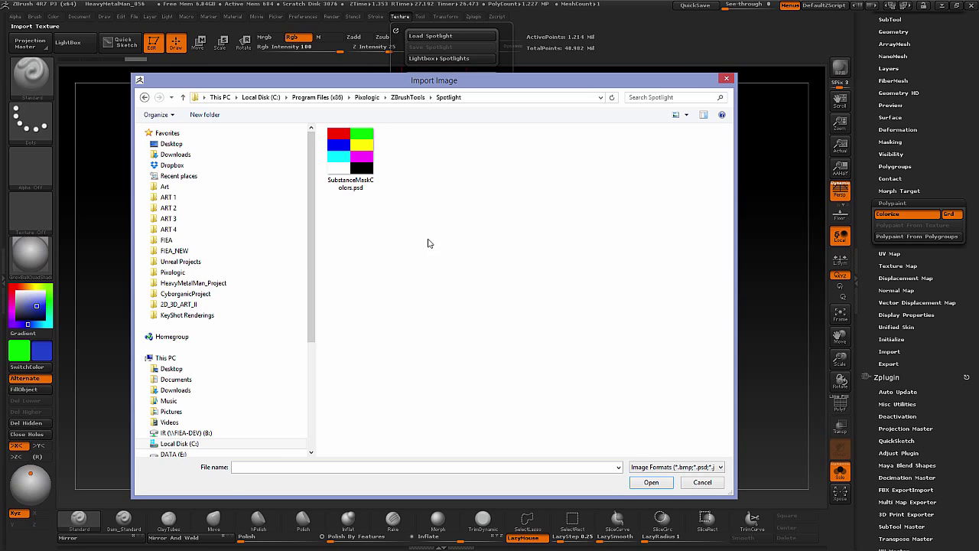
click(363, 171)
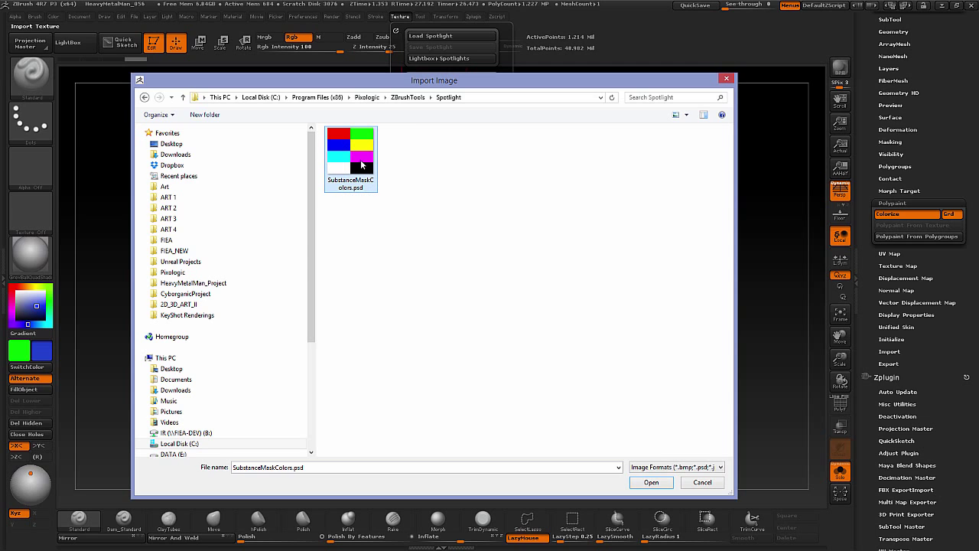
click(651, 482)
Add the imported SubstanceMaskColors texture to Spotlight and hide LightBox
click(401, 17)
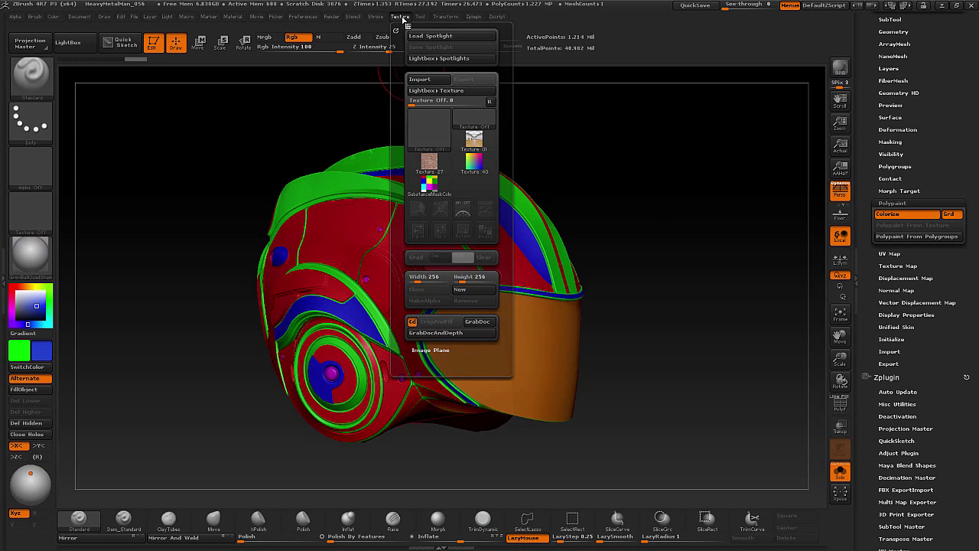
click(433, 187)
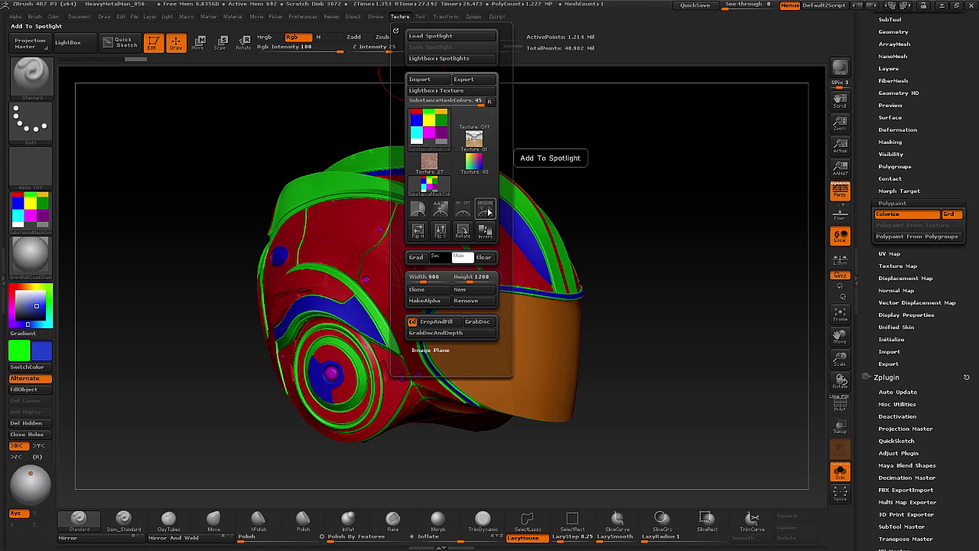
click(486, 208)
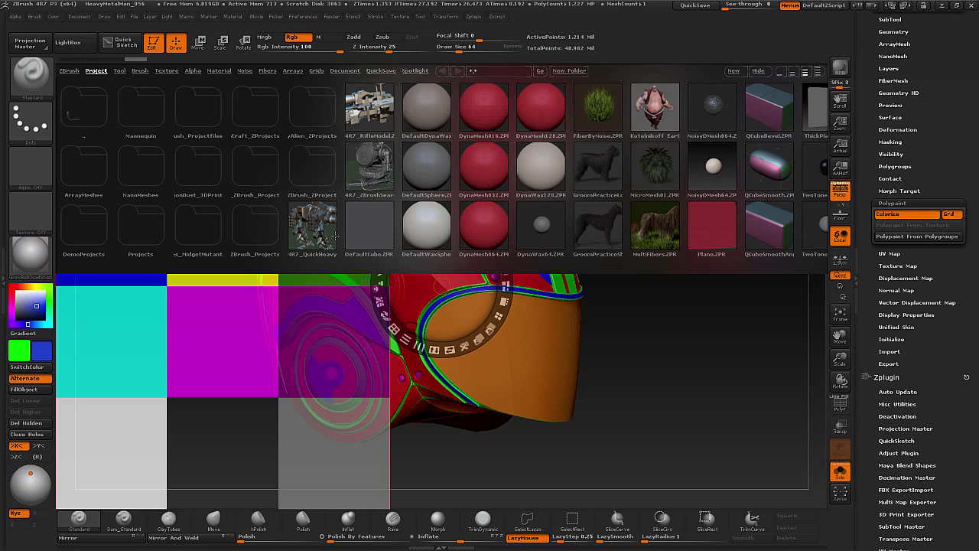
key(comma)
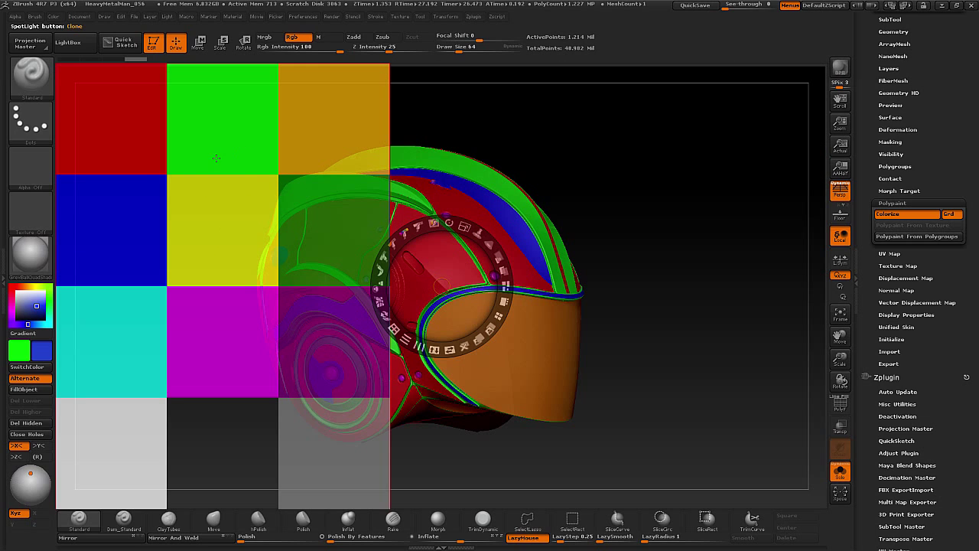
Scale the Spotlight color palette image down to less than half its width and move it beside the helmet
drag(202, 225, 159, 165)
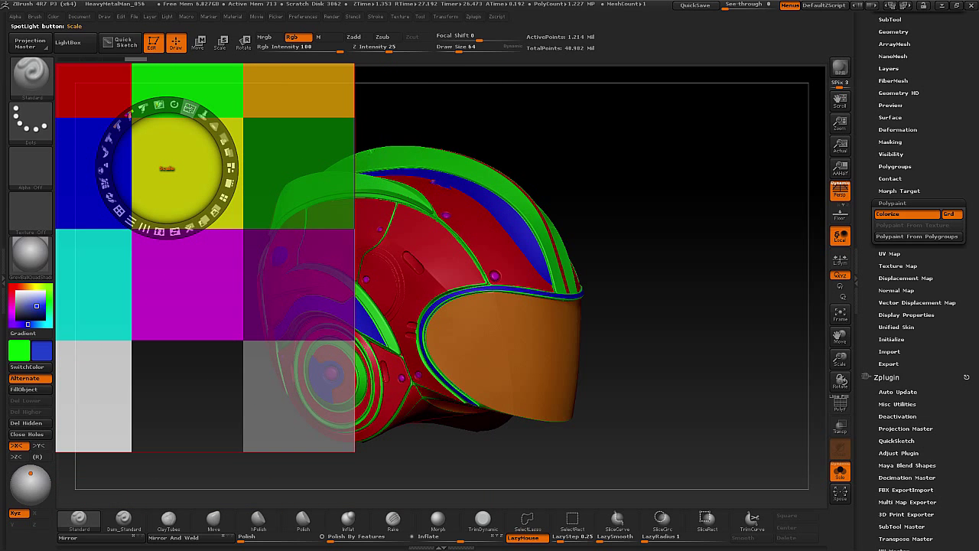
mouse_move(144, 110)
mouse_down()
mouse_move(100, 110)
mouse_move(134, 120)
mouse_up()
drag(185, 166, 243, 196)
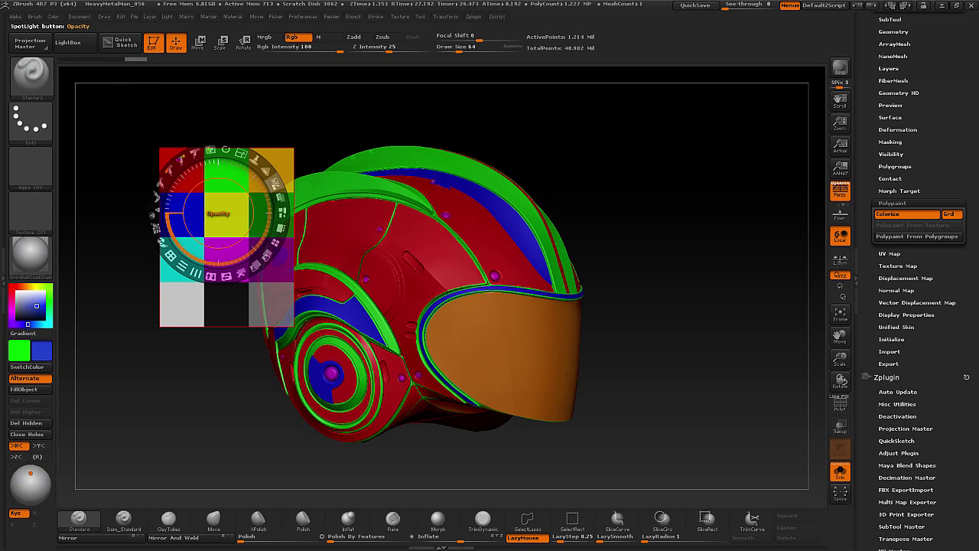
Make the palette image fully opaque, place it in the canvas's upper-left corner and park the Spotlight dial below it
drag(162, 241, 231, 254)
drag(218, 215, 114, 161)
drag(262, 255, 179, 191)
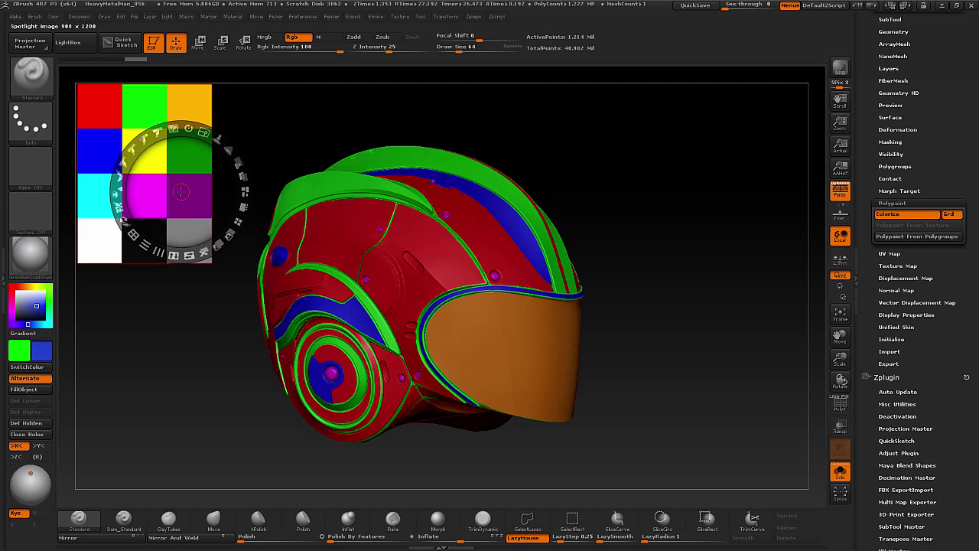
click(152, 363)
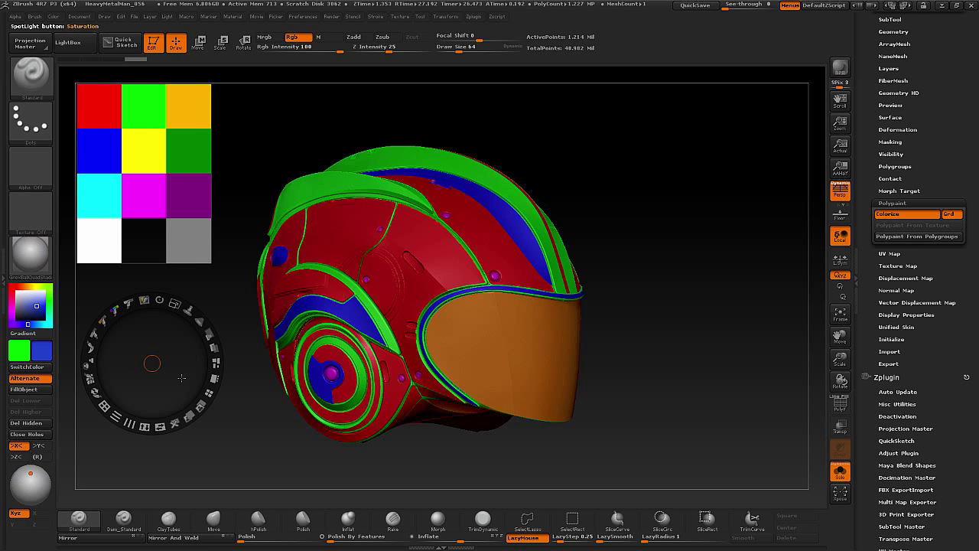
Toggle Spotlight's edit mode off and on several times, ending with the dial shown
key(z)
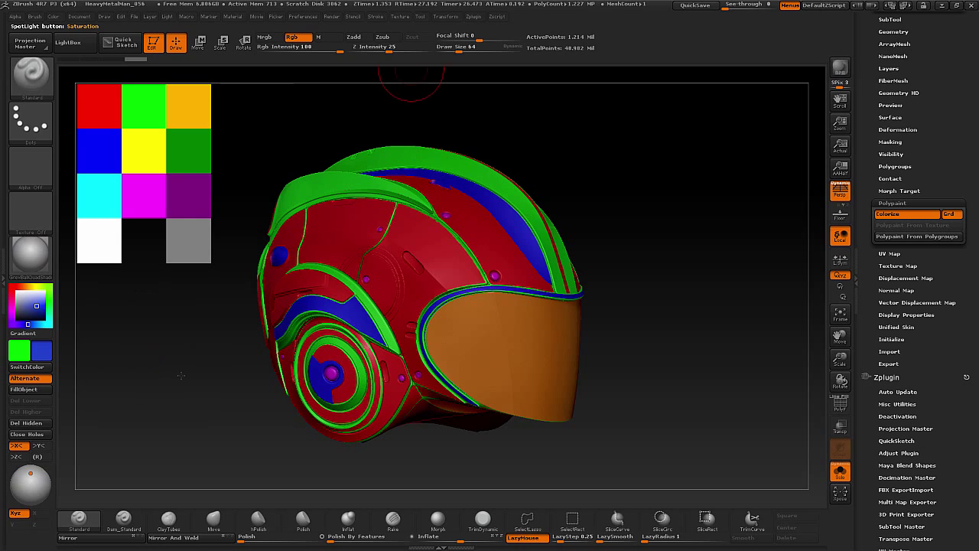
key(z)
key(z)
key(z)
key(z)
key(z)
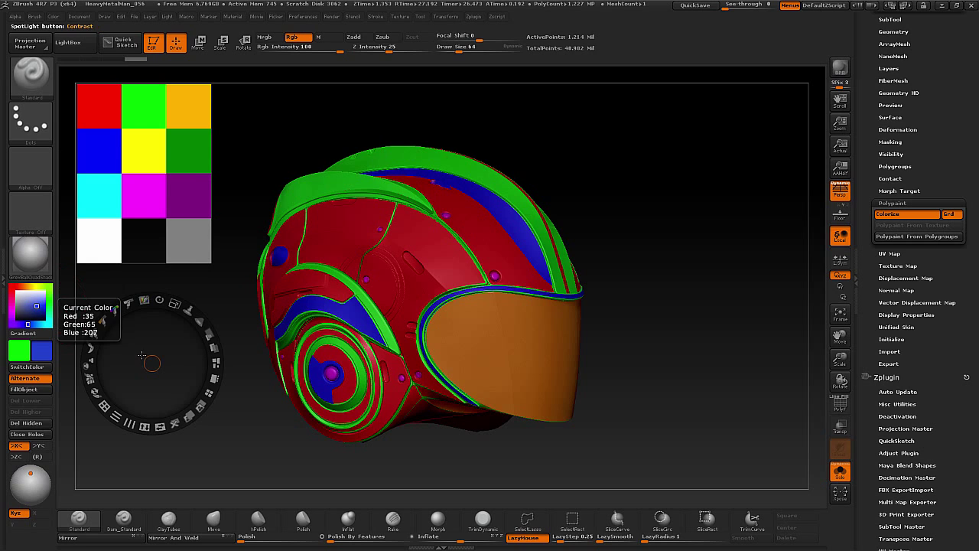
Pick red, orange, blue, yellow and finally dark green from the palette image as the current color, and leave Spotlight's edit mode
alt+drag(40, 303, 103, 122)
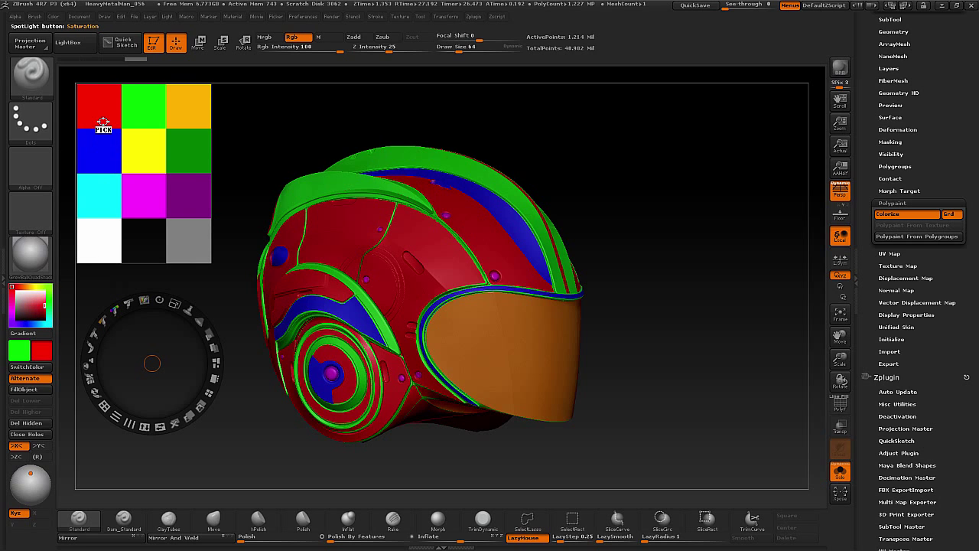
alt+drag(36, 298, 193, 149)
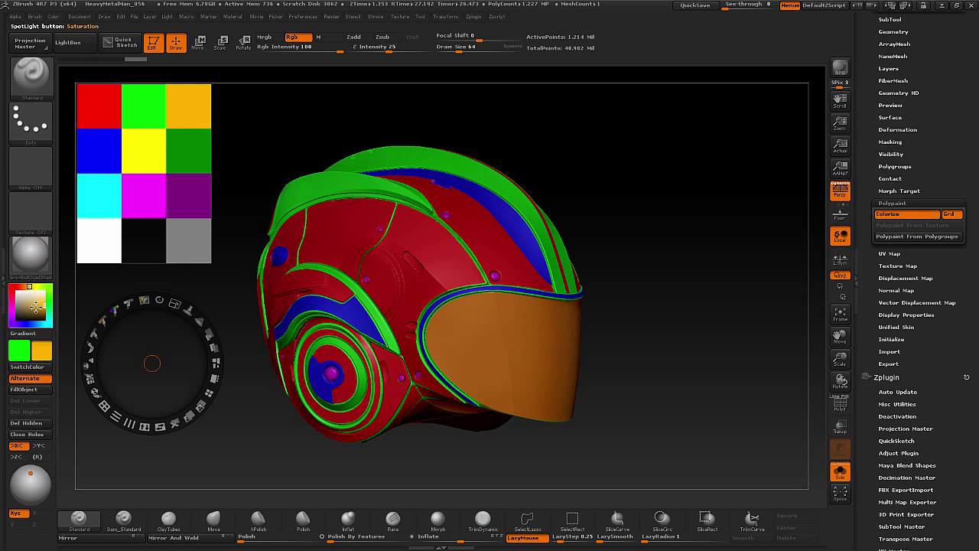
alt+drag(36, 306, 99, 157)
alt+drag(36, 306, 149, 175)
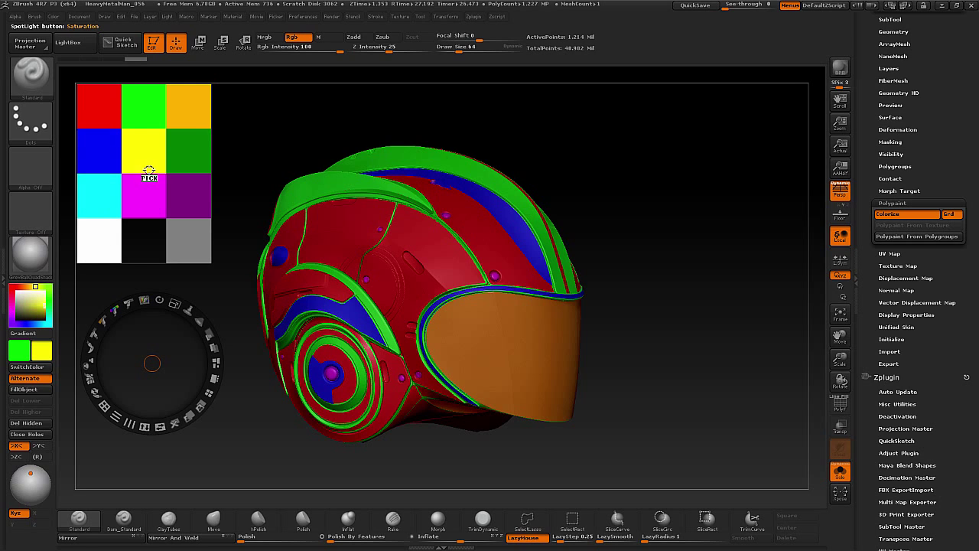
alt+click(176, 150)
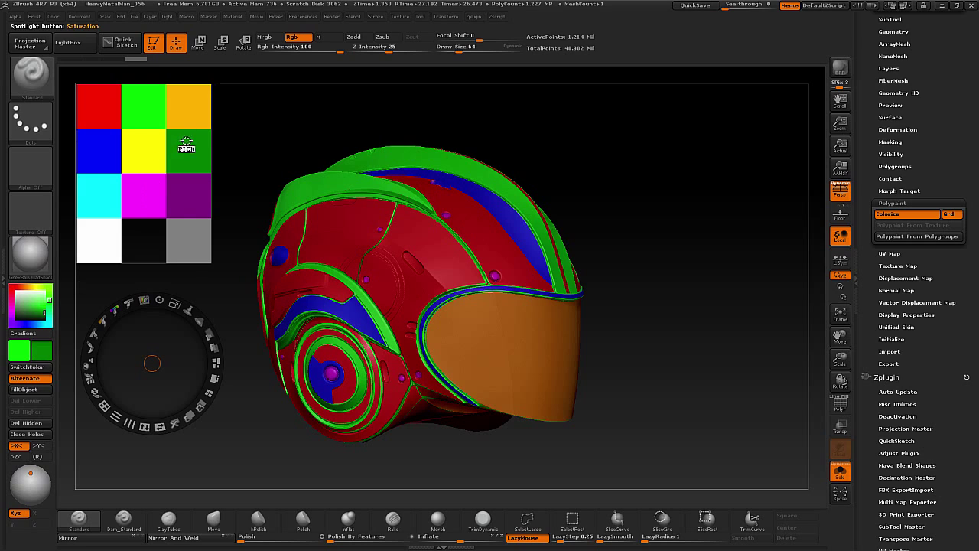
key(shift+z)
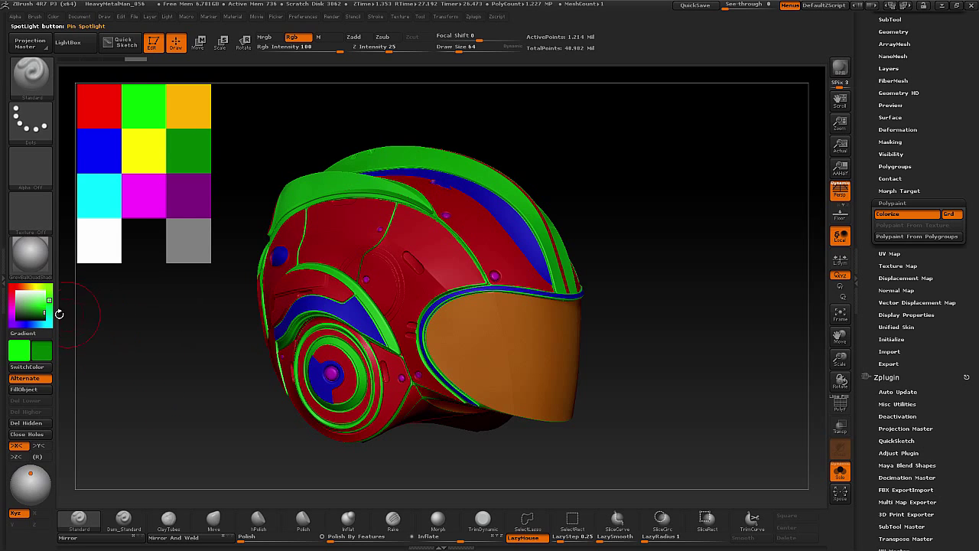
Sample a palette swatch through the color picker, show the Spotlight dial and pick gray, white and magenta as the current color
alt+drag(48, 311, 149, 201)
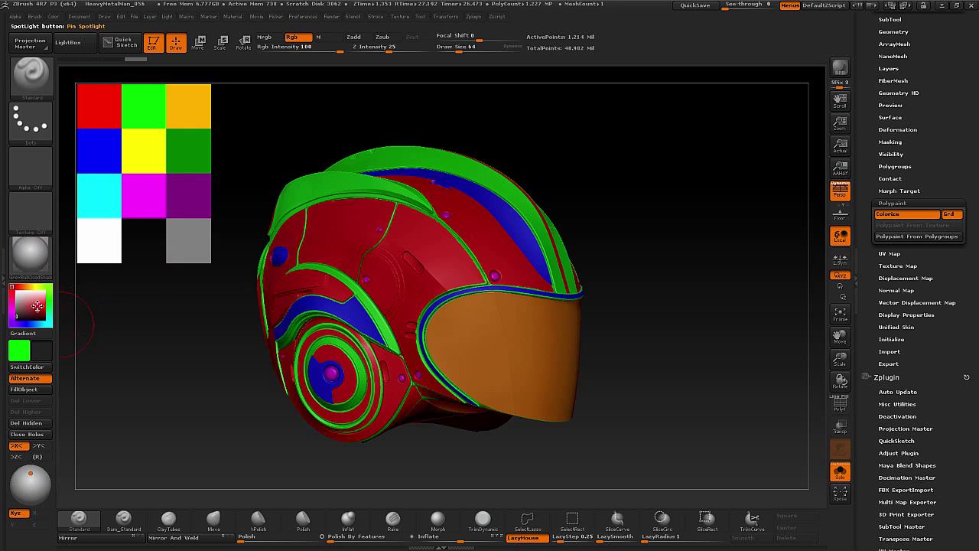
alt+drag(37, 310, 163, 237)
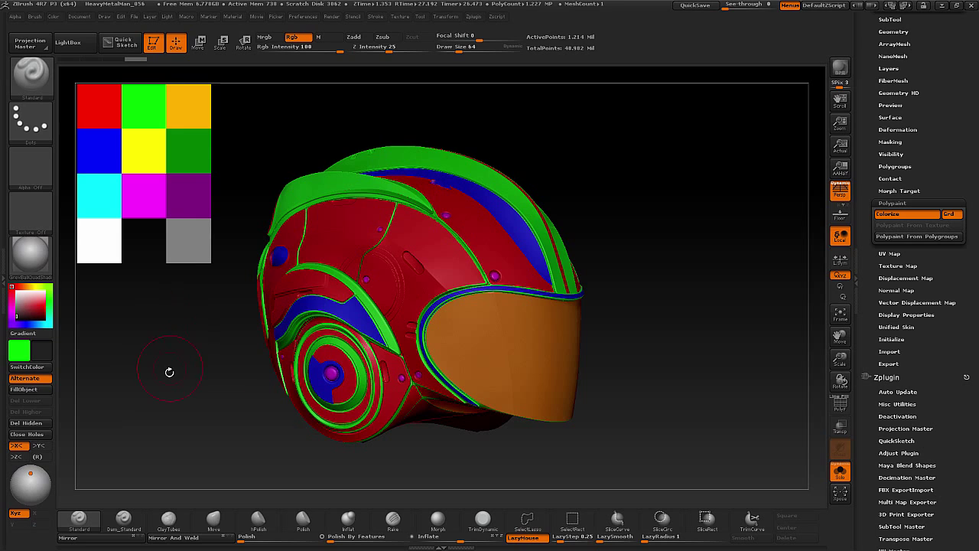
key(z)
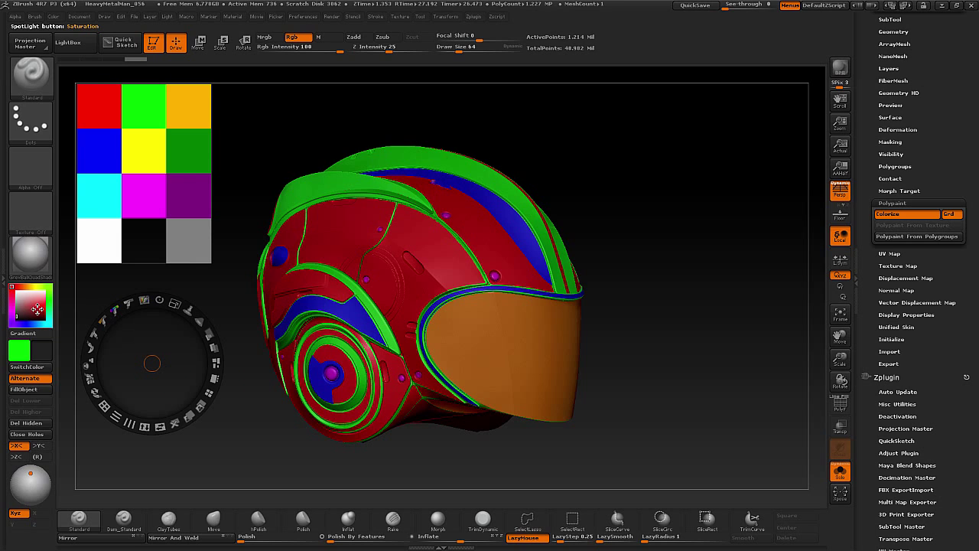
alt+click(184, 246)
alt+click(92, 241)
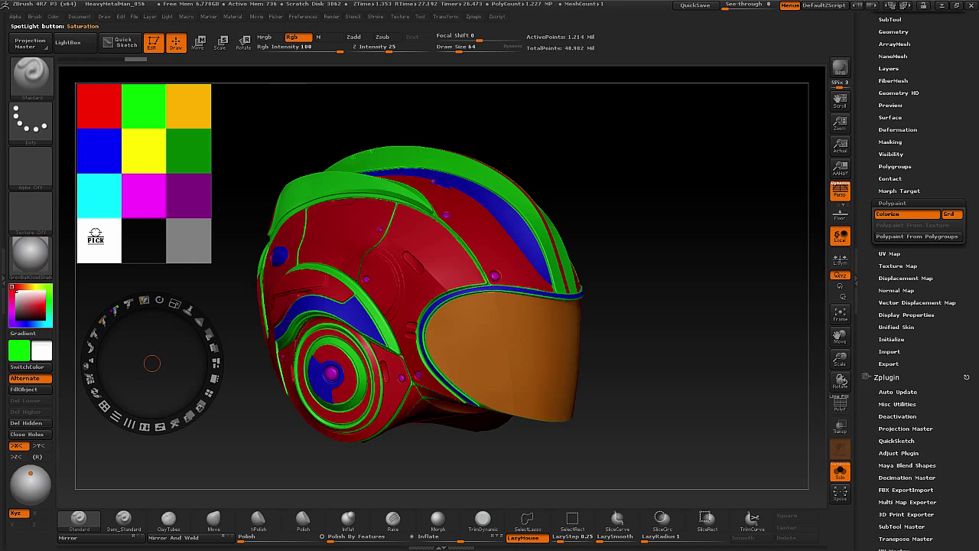
alt+click(144, 201)
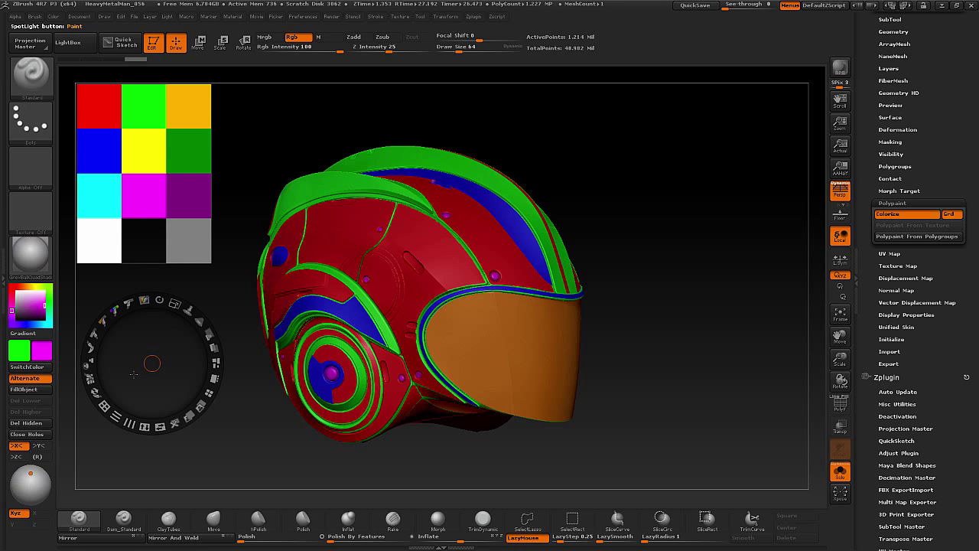
Toggle Spotlight's edit mode repeatedly, ending with the dial hidden and the palette image still shown
key(z)
key(z)
key(z)
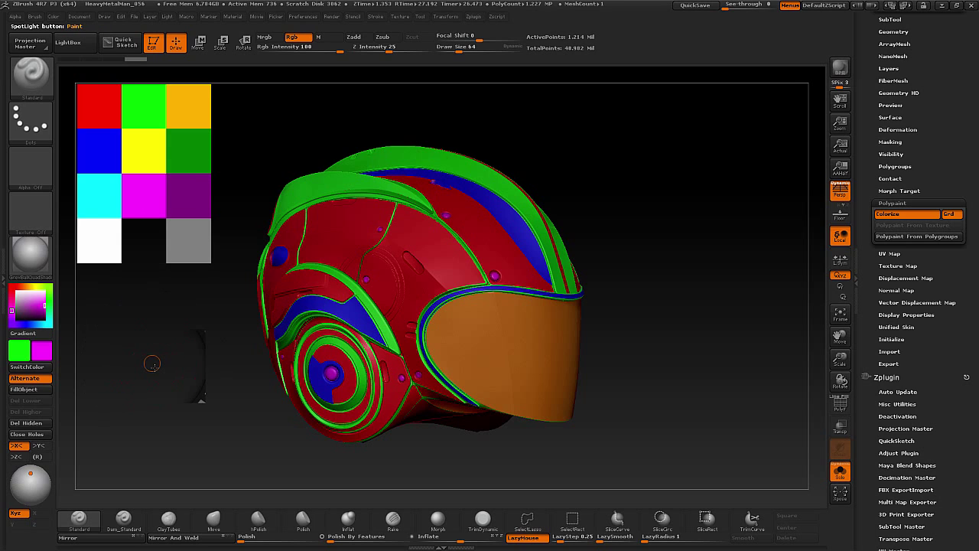
key(z)
key(z)
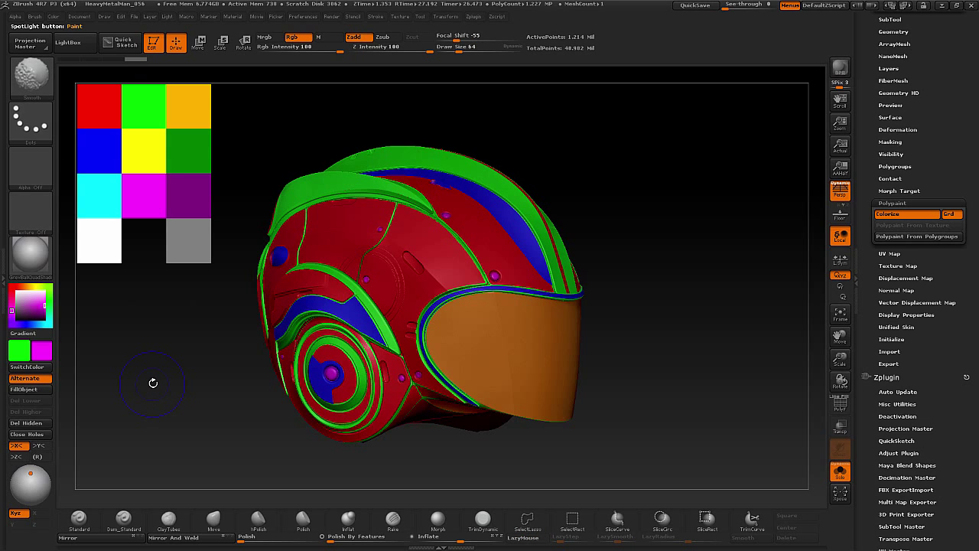
Switch the whole Spotlight palette off and on repeatedly, ending with it hidden from the canvas
key(shift+z)
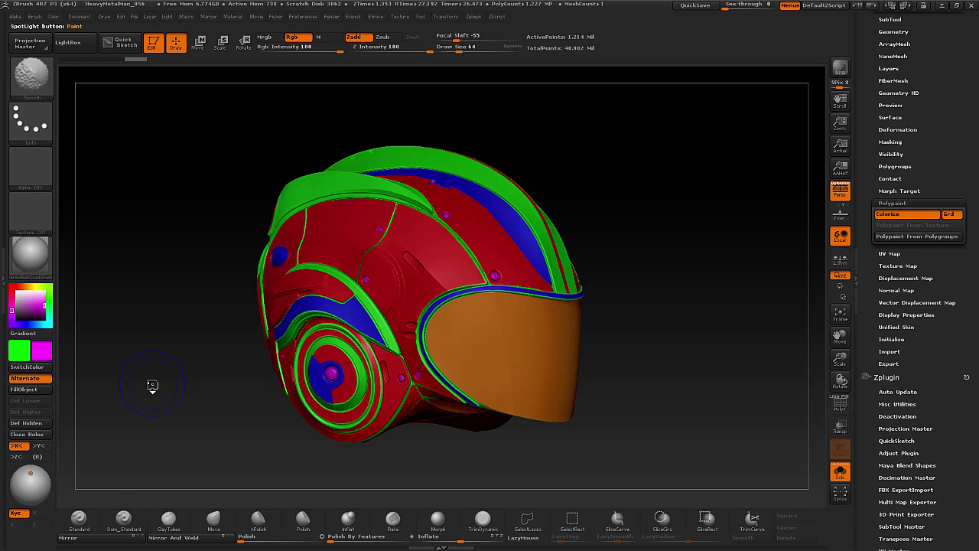
key(shift+z)
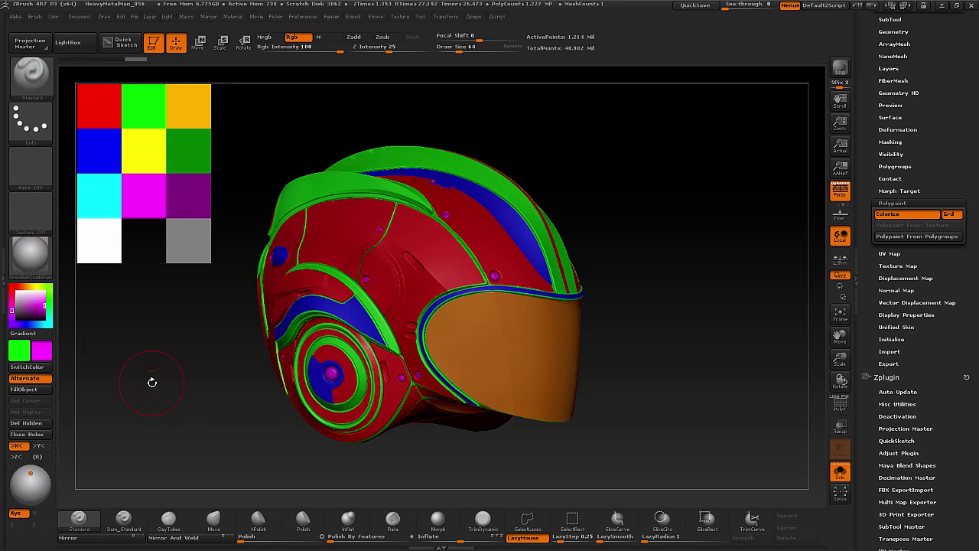
key(z)
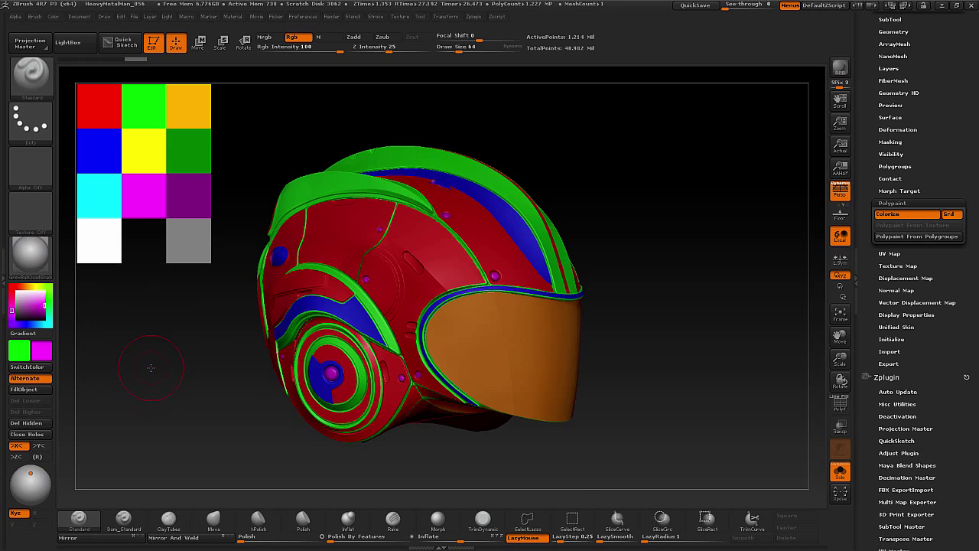
key(z)
key(shift+z)
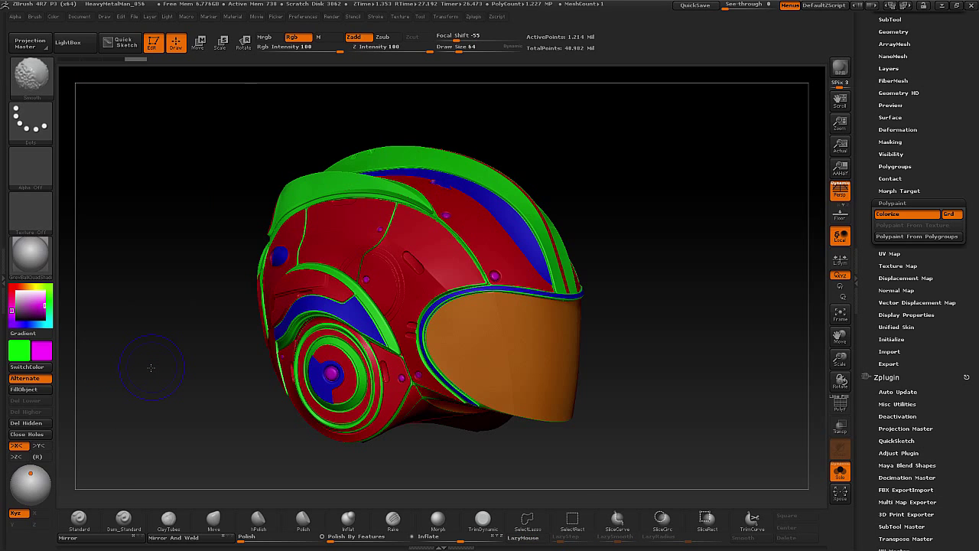
key(shift+z)
key(shift+z)
key(shift+z)
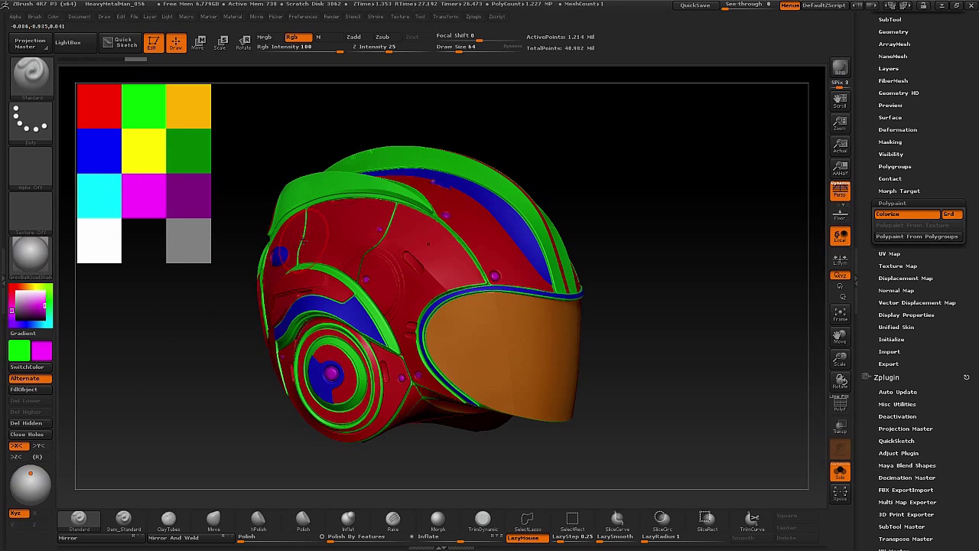
key(shift+z)
Examine the helmet's polypainted color mask from the front and both sides
drag(198, 395, 600, 440)
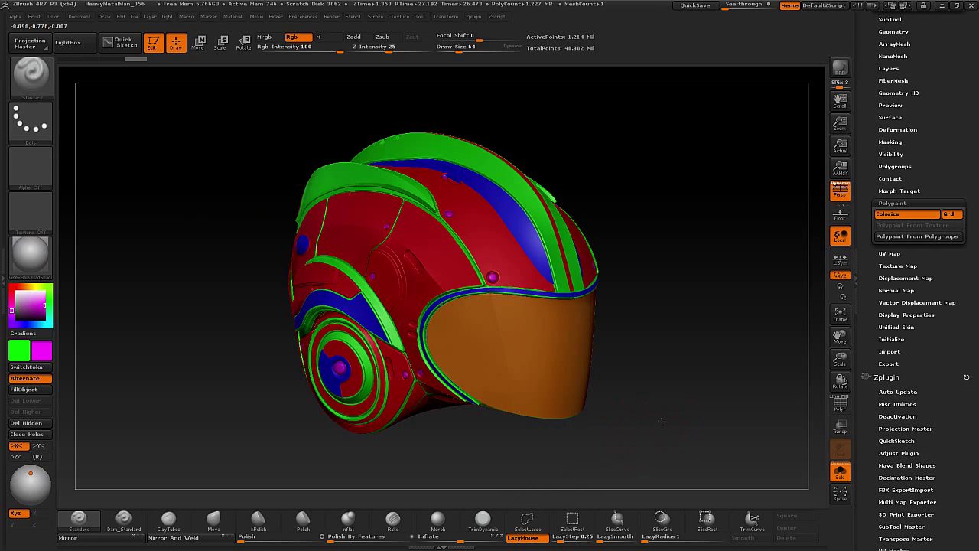
drag(661, 421, 628, 417)
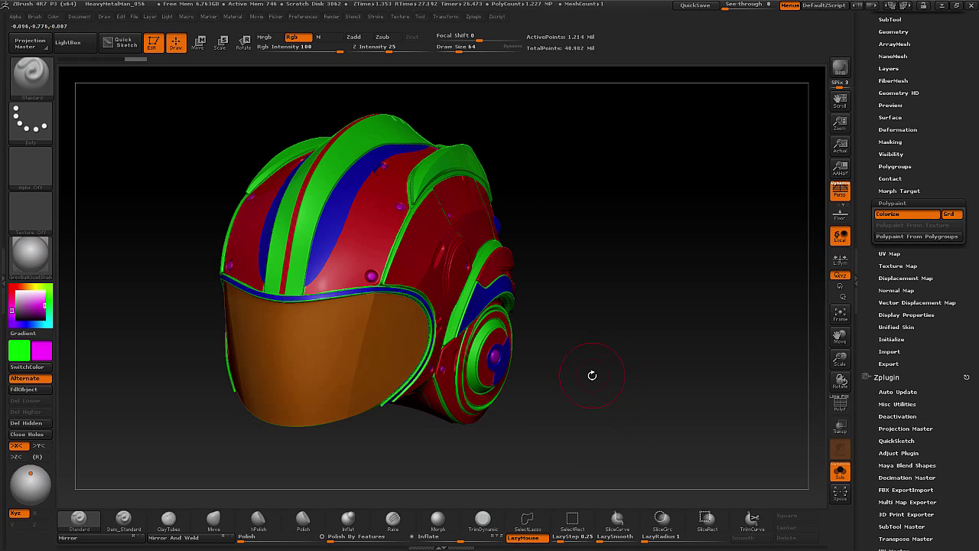
drag(593, 367, 528, 358)
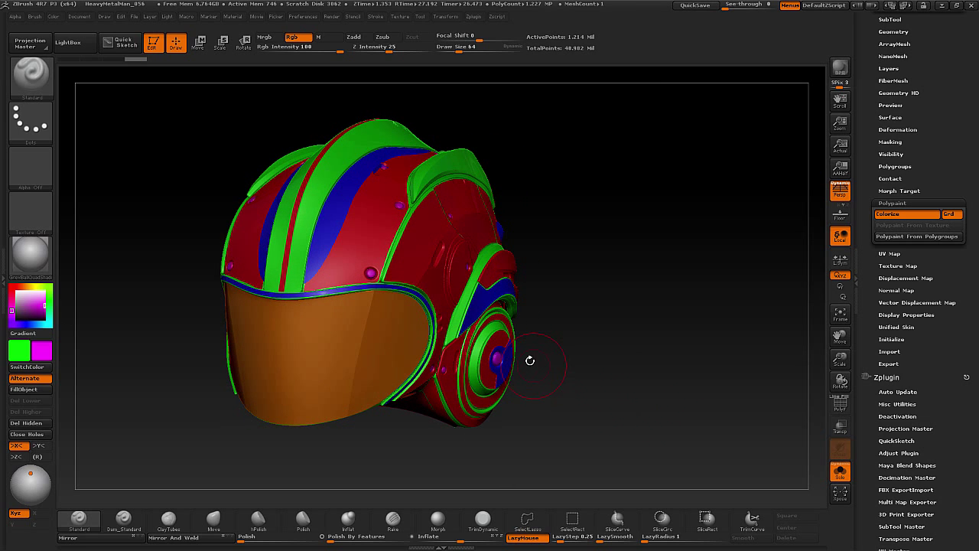
drag(631, 286, 657, 334)
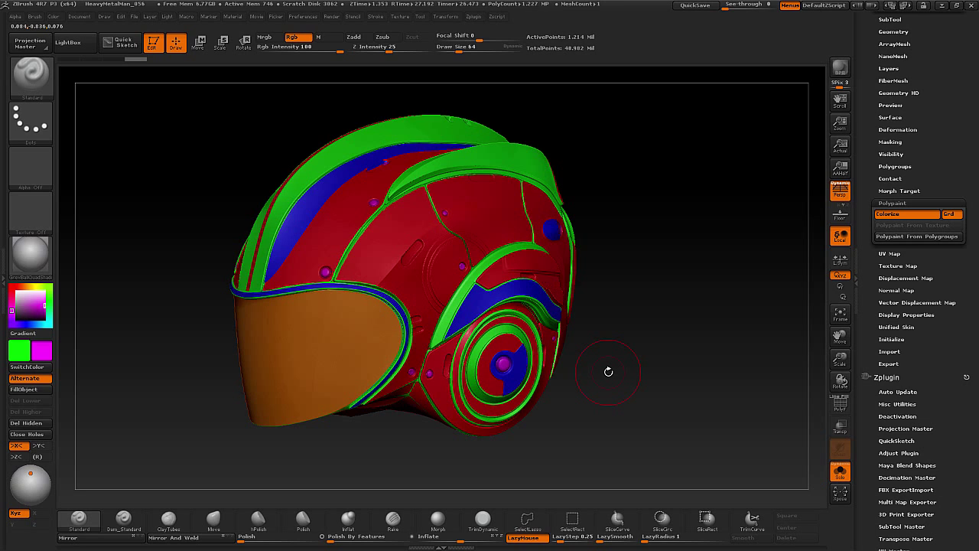
drag(629, 331, 686, 358)
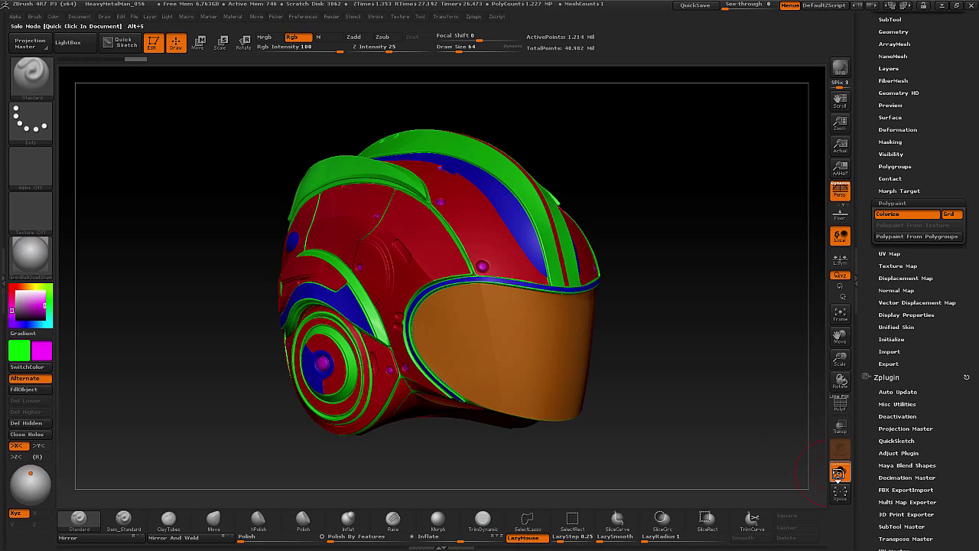
Turn off Solo mode and frame the entire armored figure on its base
click(764, 322)
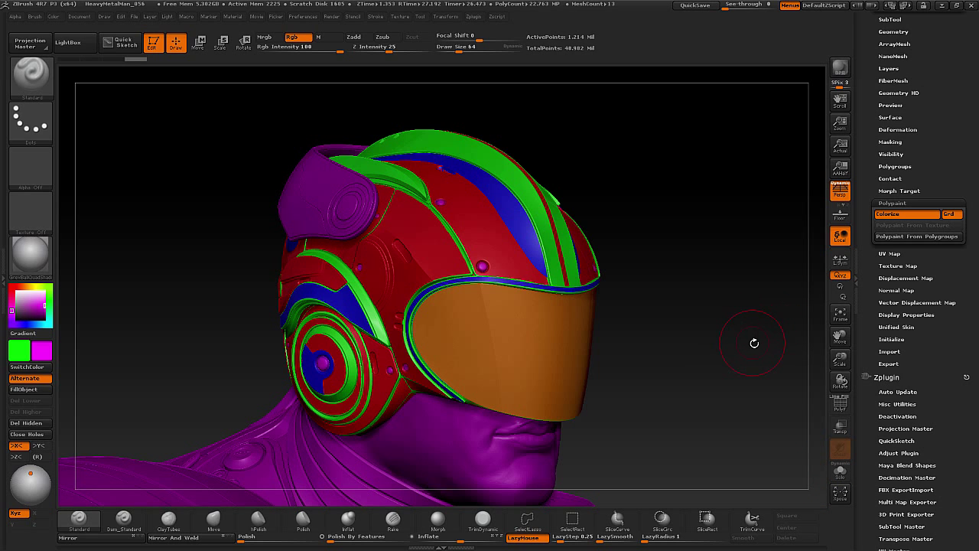
scroll(881, 270, up, 4)
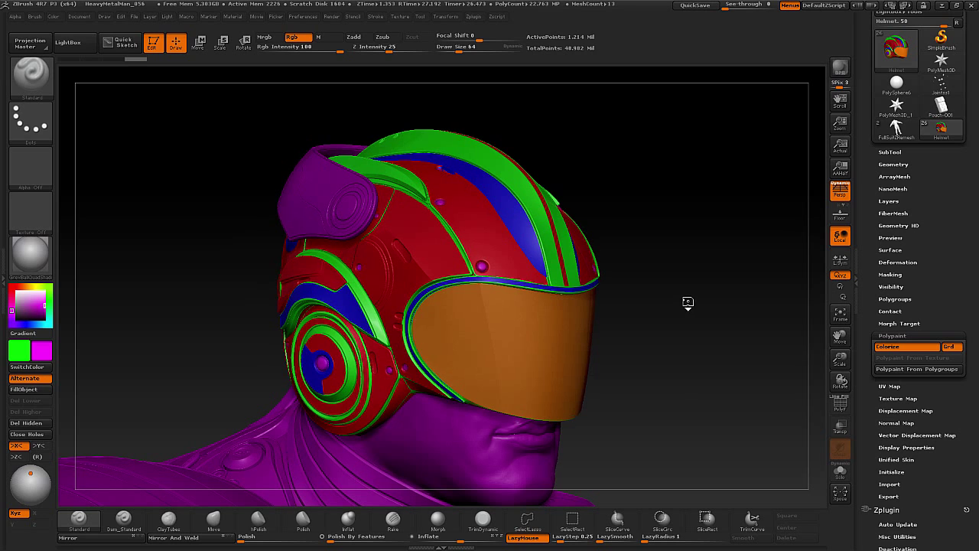
alt+drag(167, 270, 146, 265)
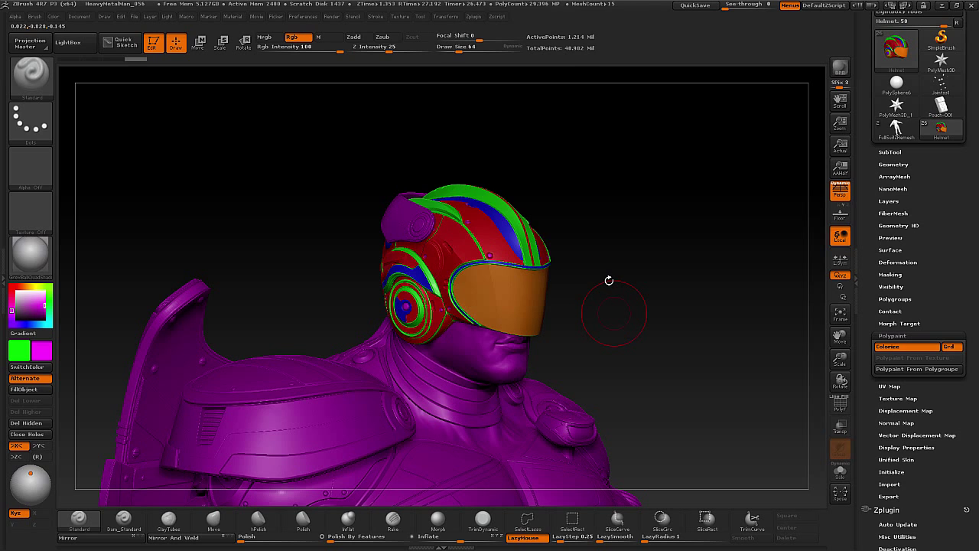
key(f)
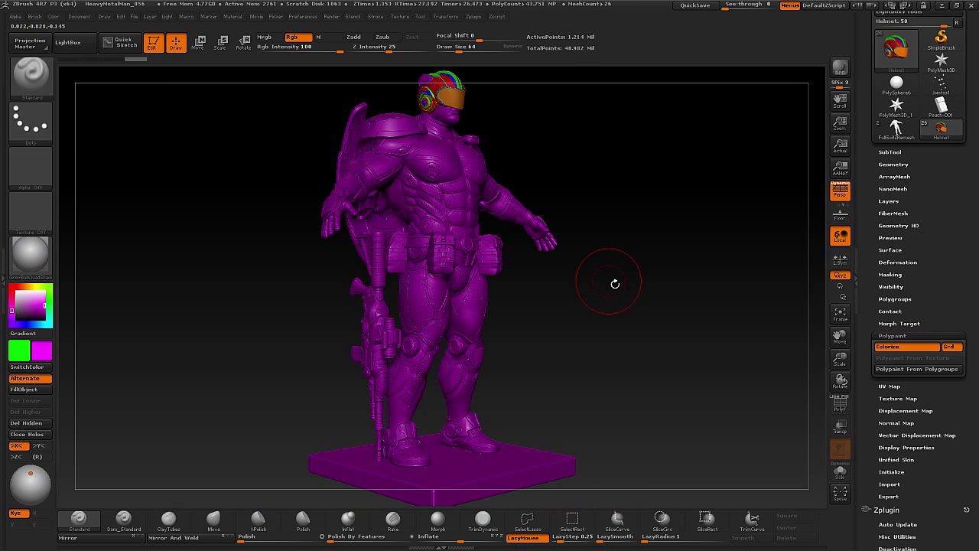
drag(614, 267, 642, 269)
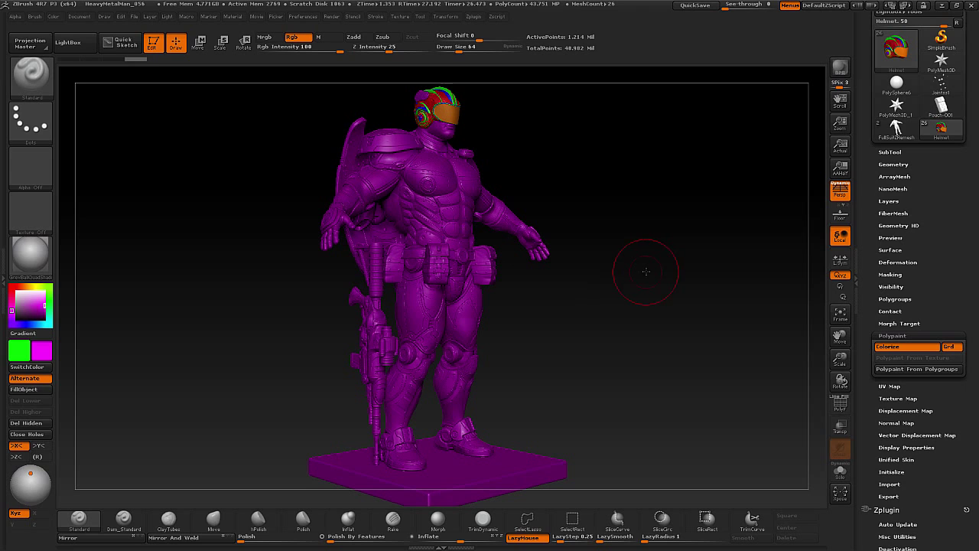
Set the current color to light gray and turn on polypaint display for all subtools of the figure
click(890, 152)
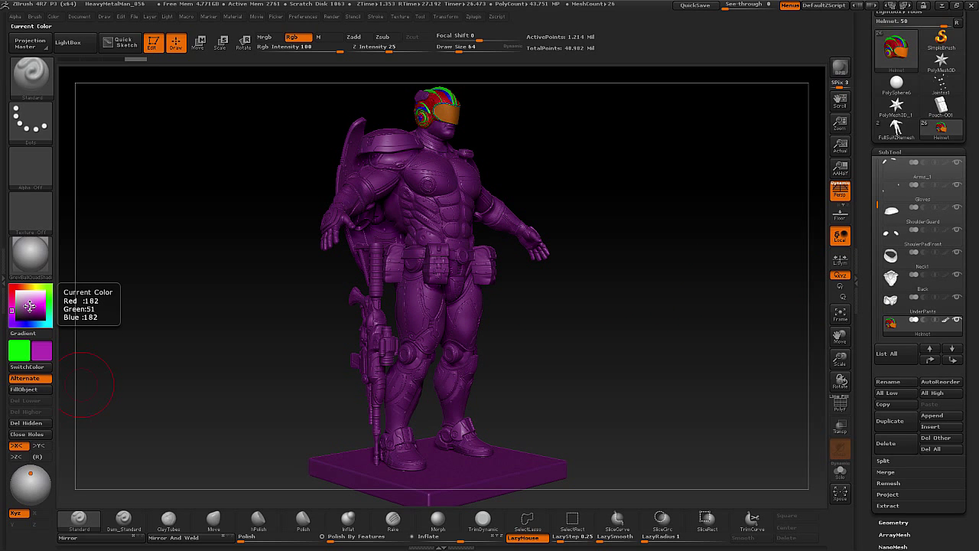
drag(32, 307, 15, 301)
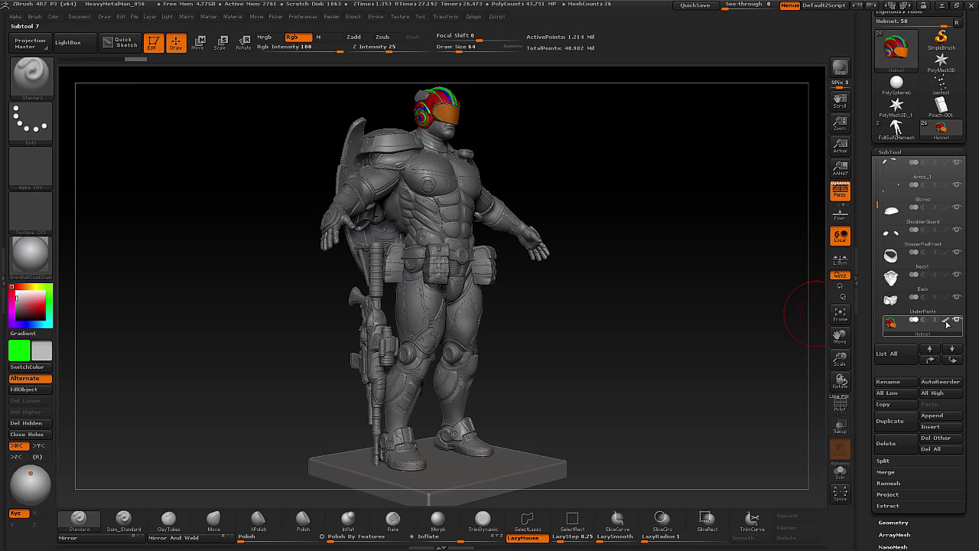
mouse_move(946, 322)
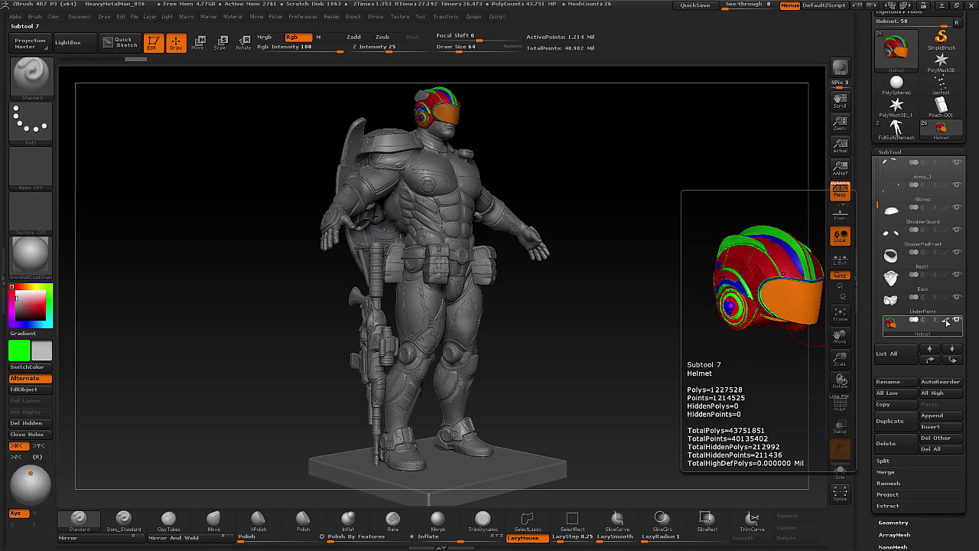
key(shift)
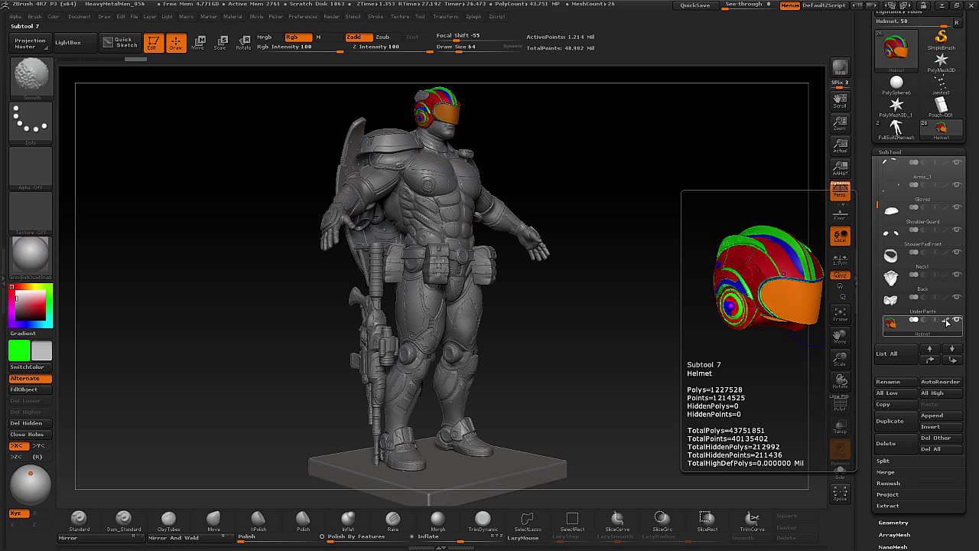
click(946, 321)
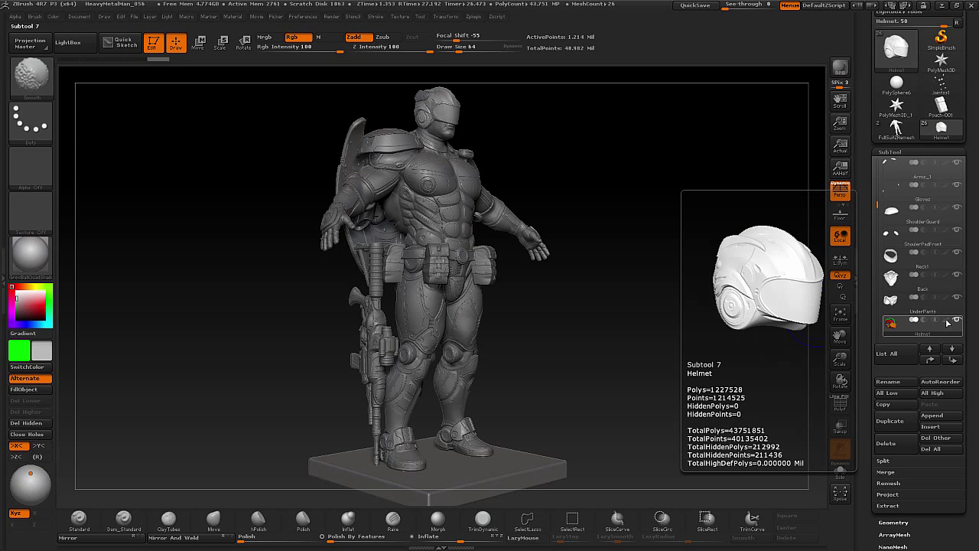
shift+click(947, 320)
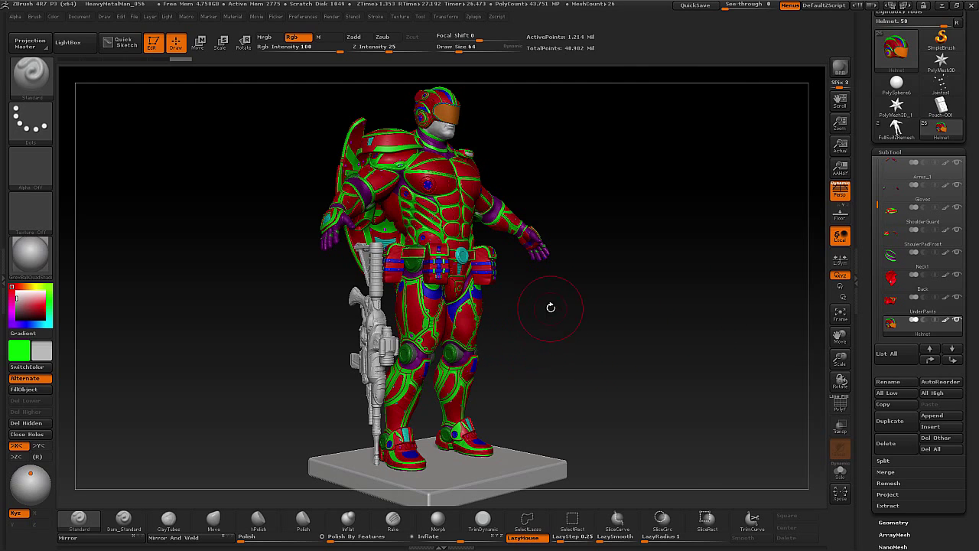
drag(572, 322, 603, 347)
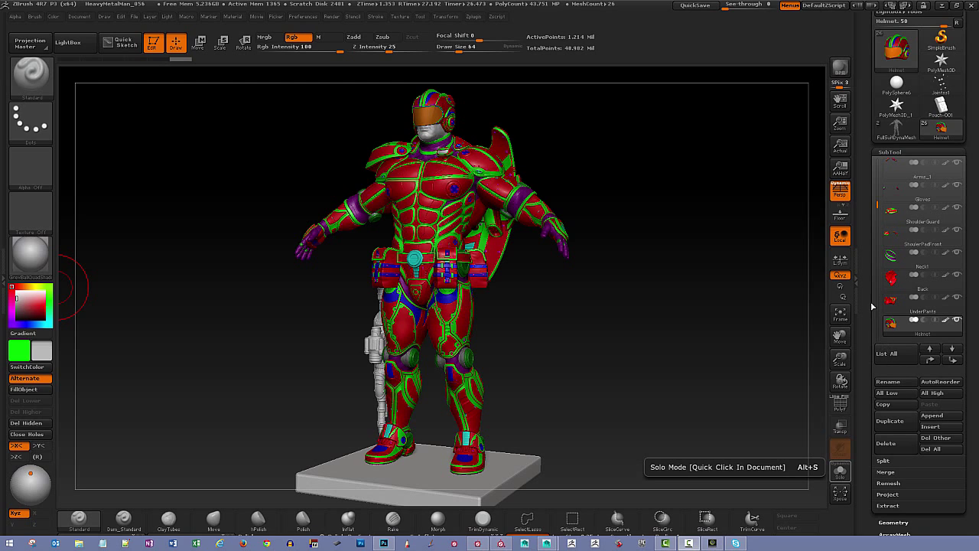
Isolate the Chest subtool by hiding all others, and make the ShoulderGuard subtool visible alongside it
drag(878, 208, 877, 153)
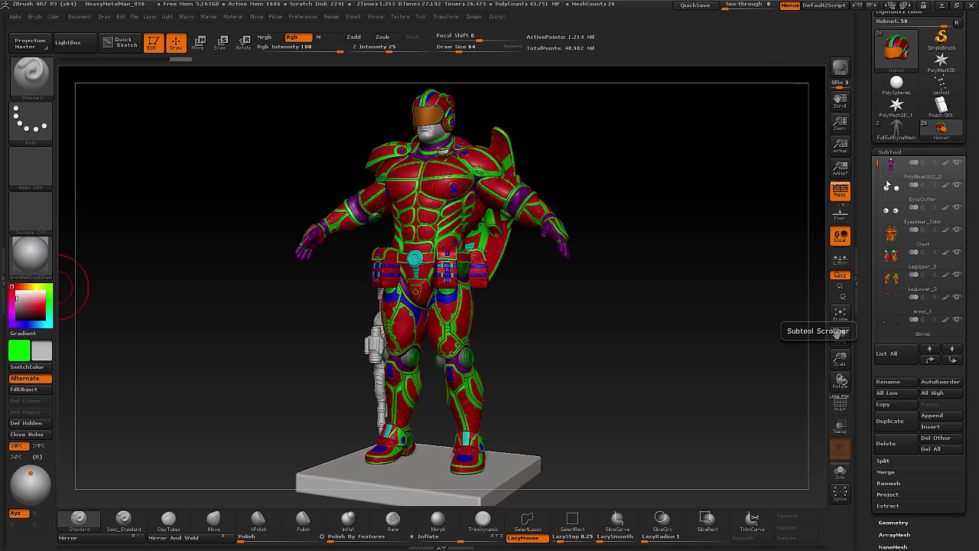
click(891, 238)
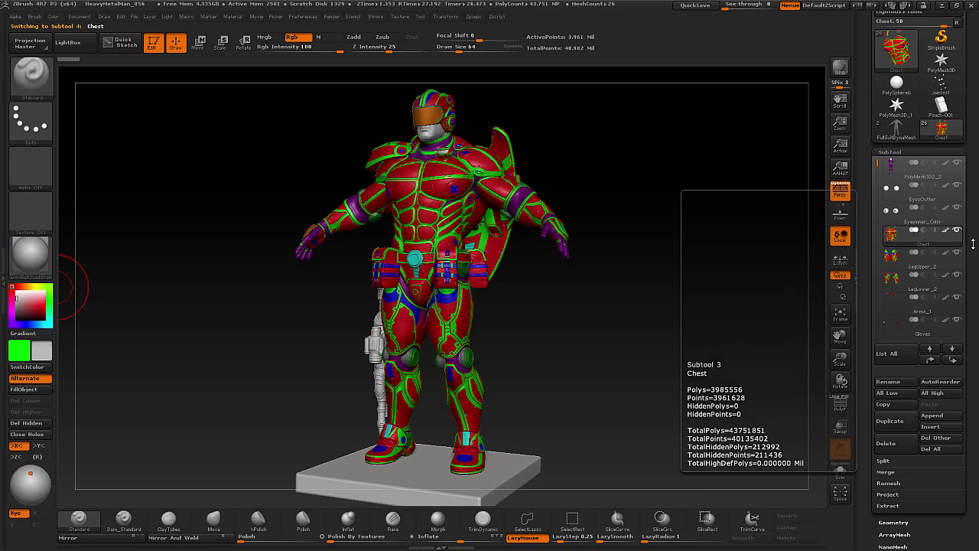
key(shift)
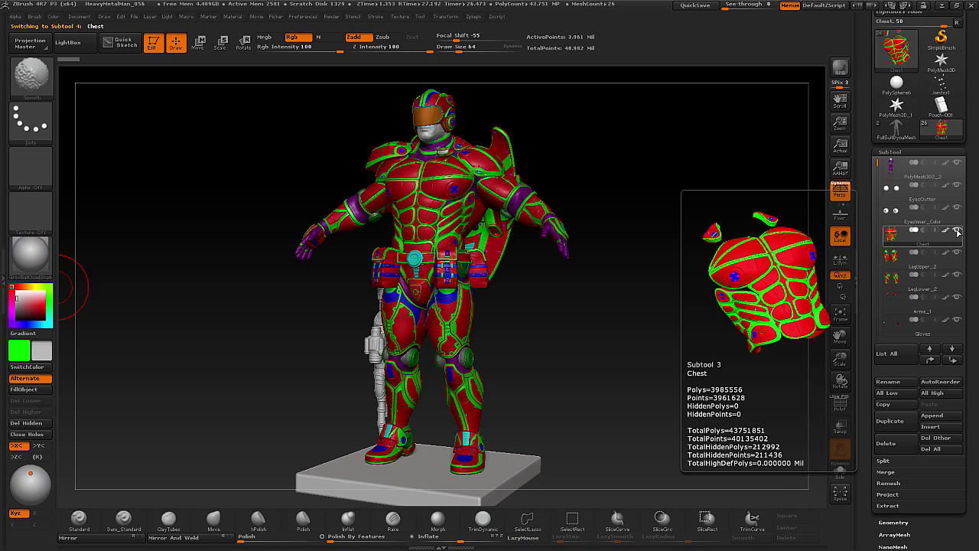
shift+click(957, 231)
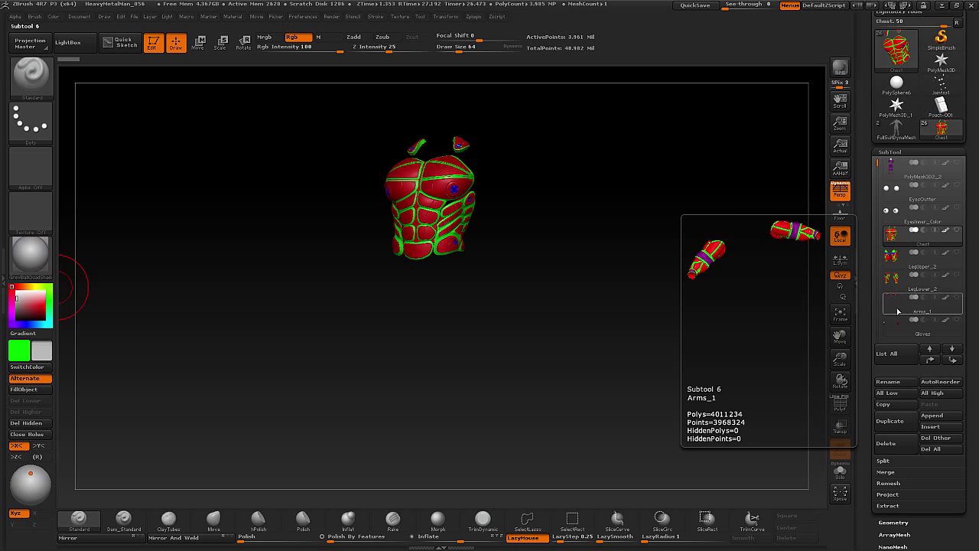
drag(877, 167, 877, 186)
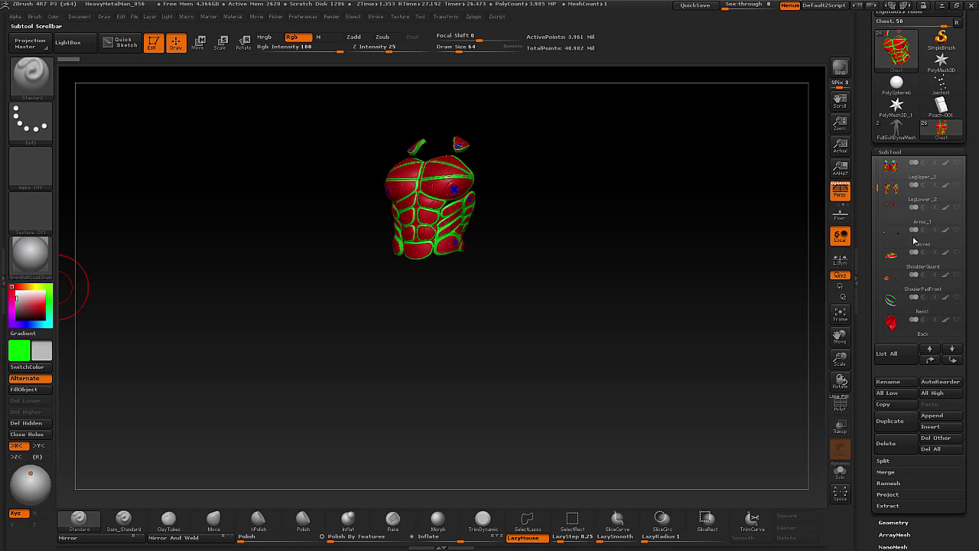
click(957, 254)
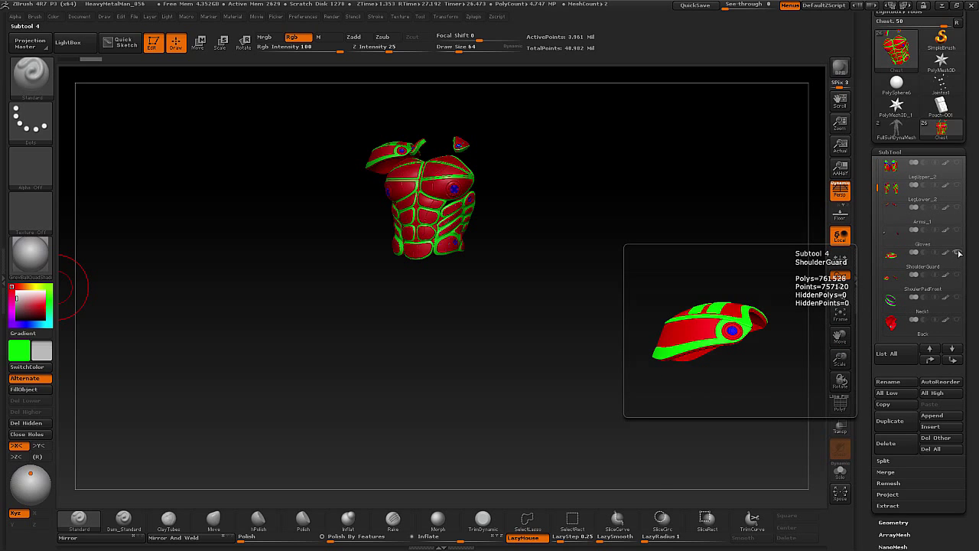
Make the ShoulerPadFront, Neck1 and Back subtools visible together with the chest and shoulder guard
click(958, 275)
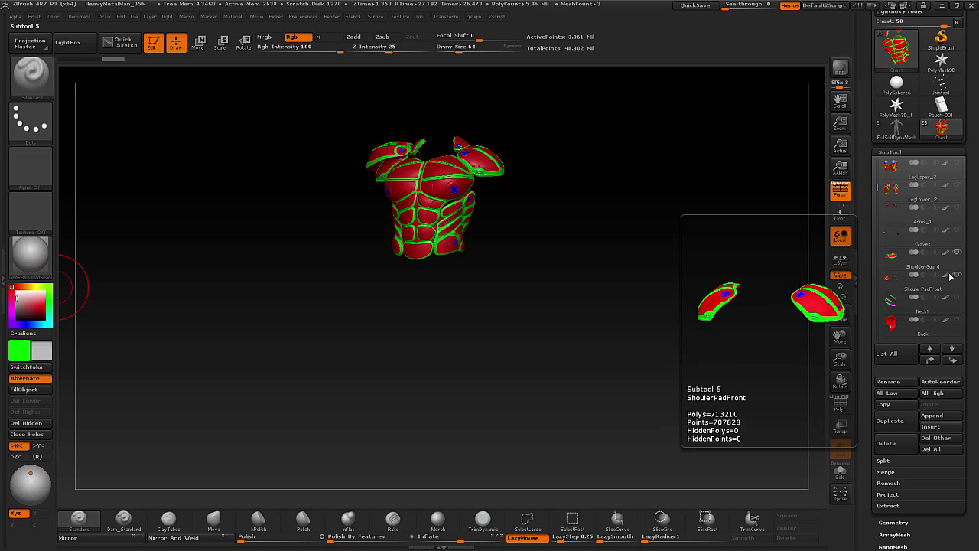
click(955, 323)
click(958, 297)
click(957, 320)
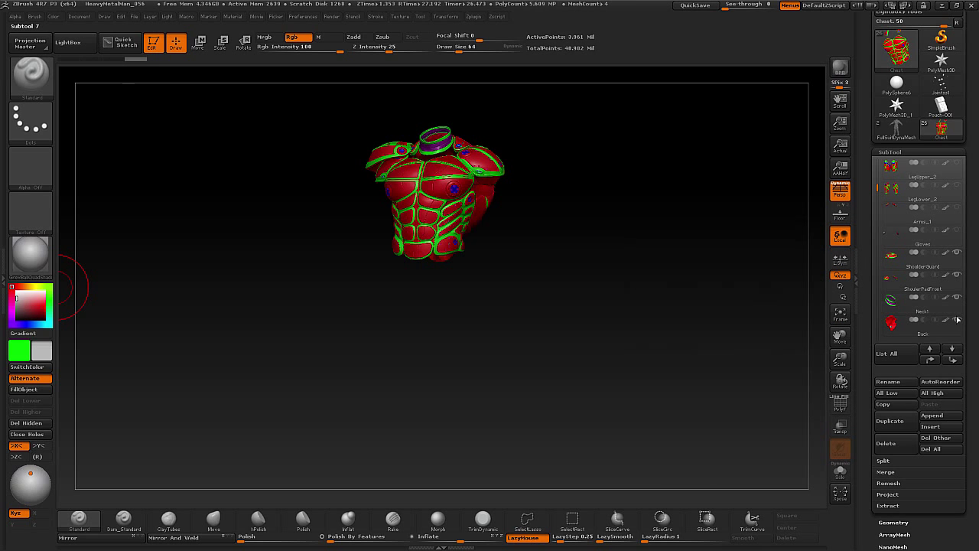
drag(877, 188, 869, 160)
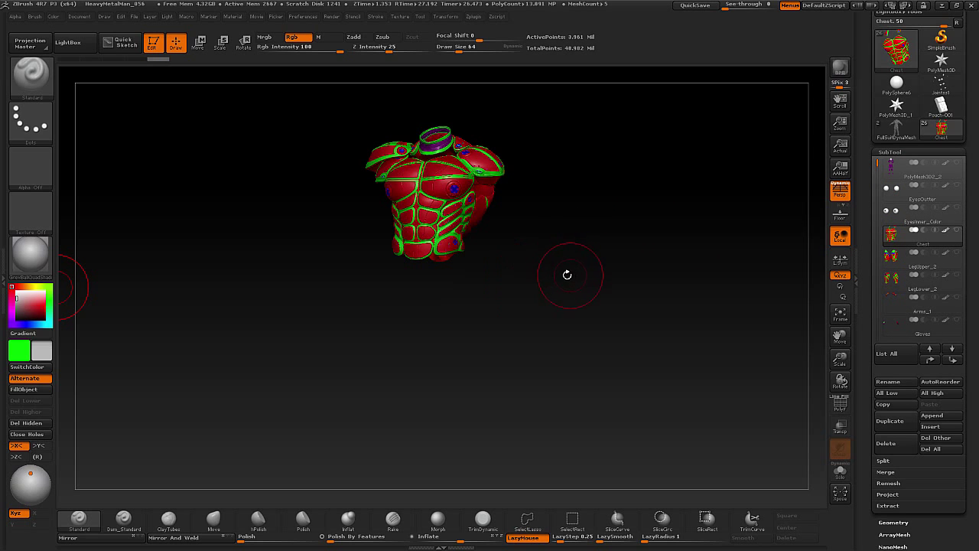
mouse_move(573, 280)
mouse_down()
mouse_move(540, 280)
mouse_move(591, 286)
mouse_move(548, 286)
mouse_move(571, 293)
mouse_up()
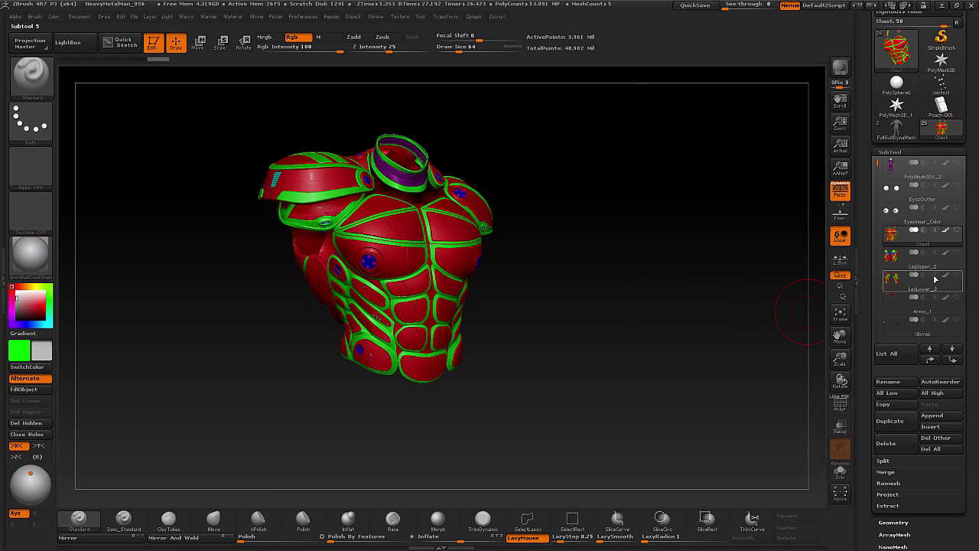
Hide the ShoulderGuard subtool and check the remaining torso pieces on the model and in the subtool list
drag(882, 275, 882, 300)
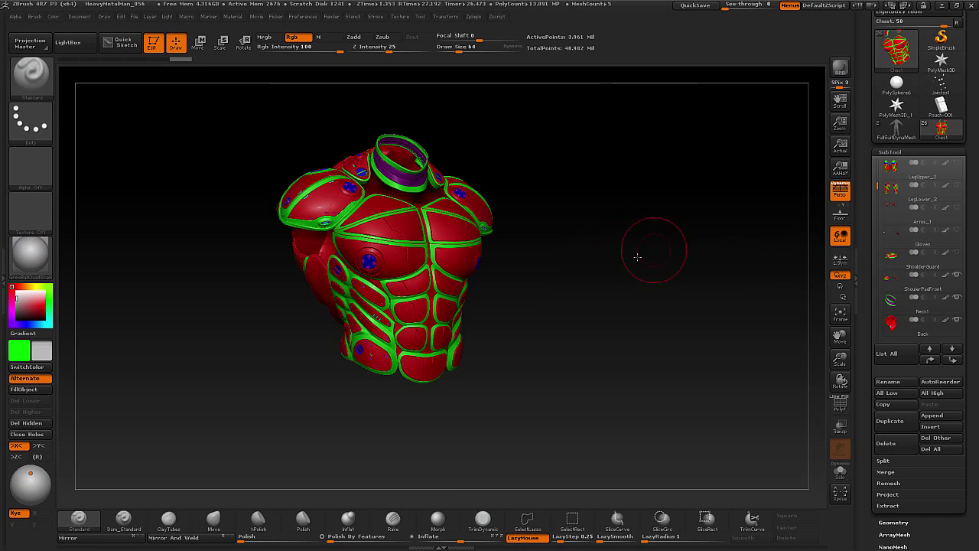
drag(634, 256, 668, 312)
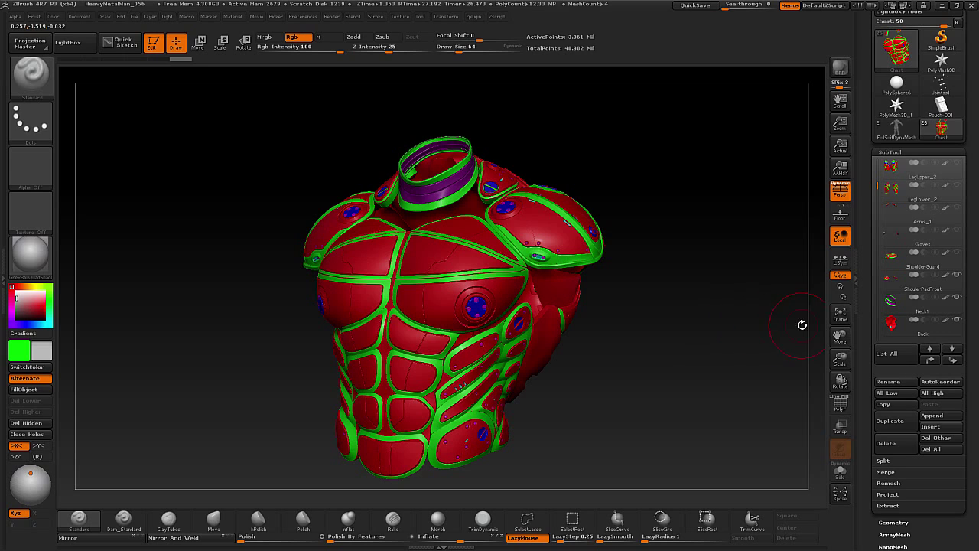
drag(878, 182, 877, 167)
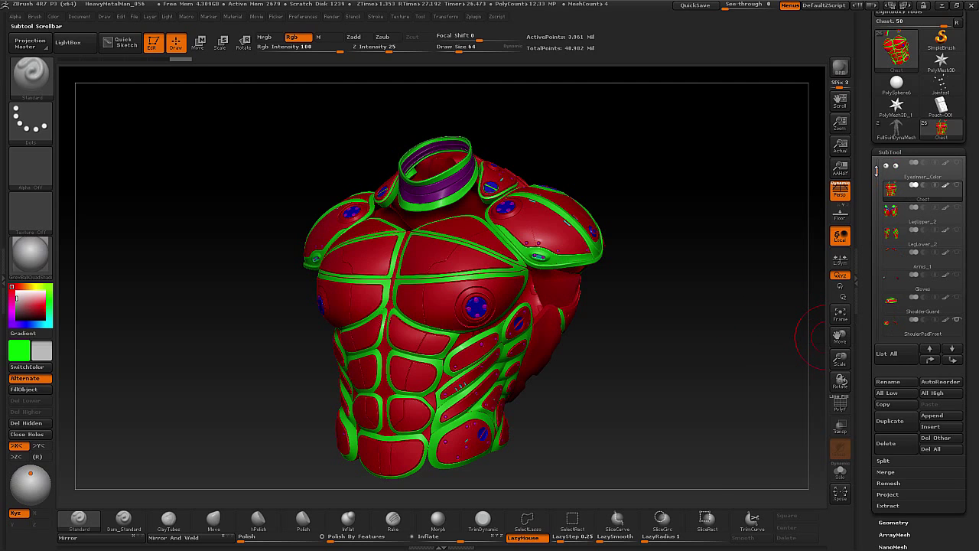
mouse_move(891, 192)
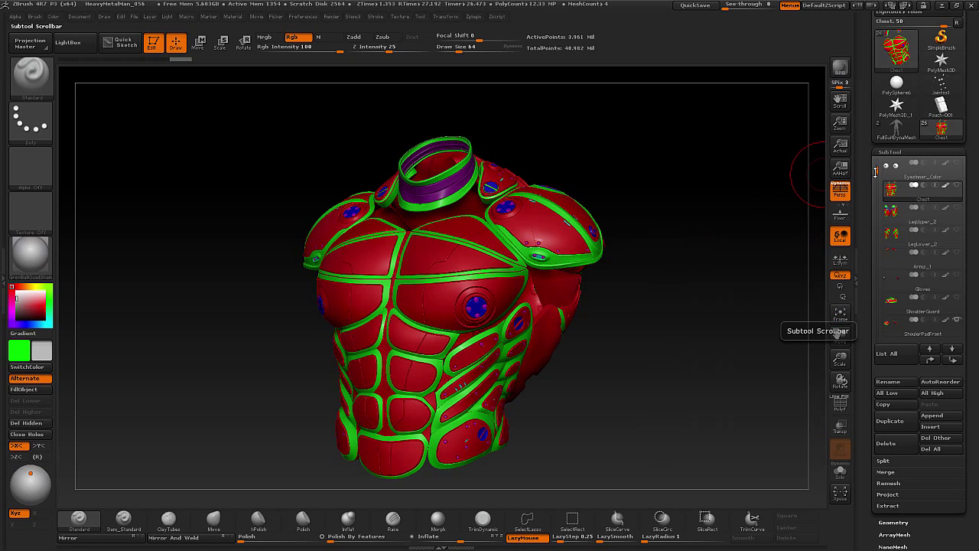
drag(878, 171, 876, 190)
mouse_move(893, 281)
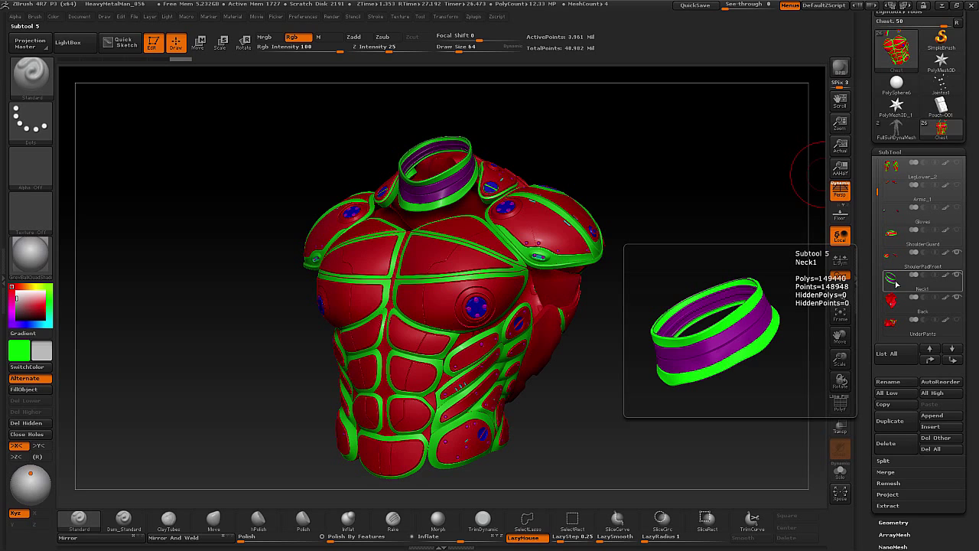
Merge the visible chest, shoulder pad, neck and back subtools into a new tool with MergeVisible
click(896, 304)
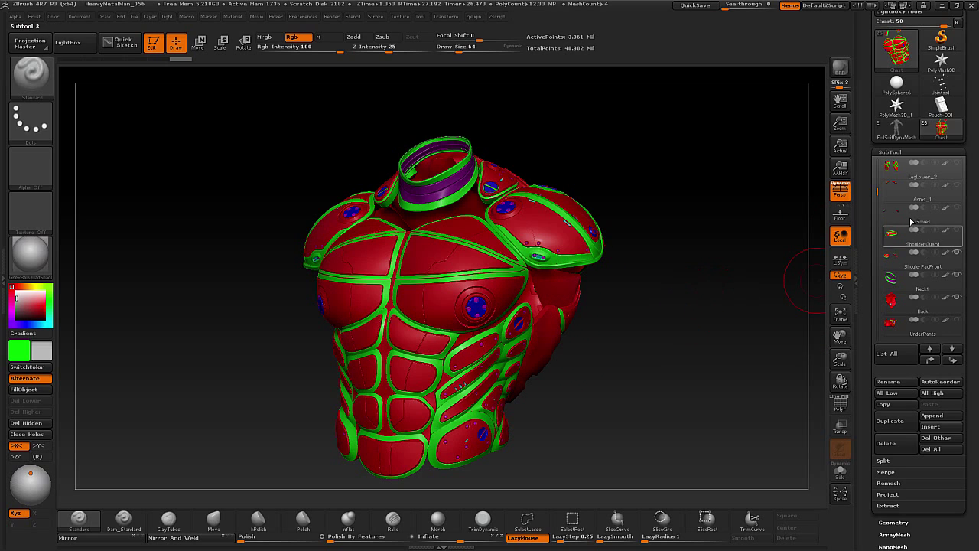
scroll(870, 207, down, 5)
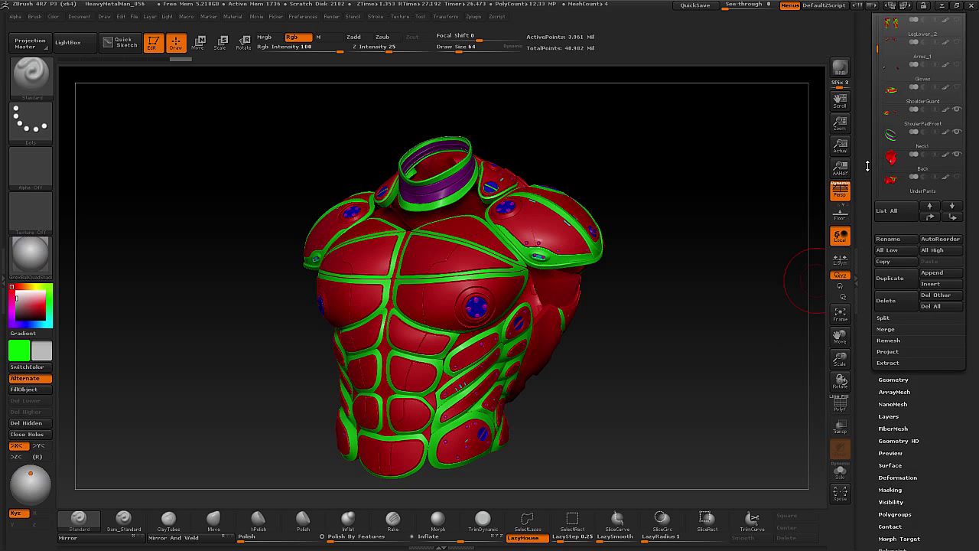
click(887, 298)
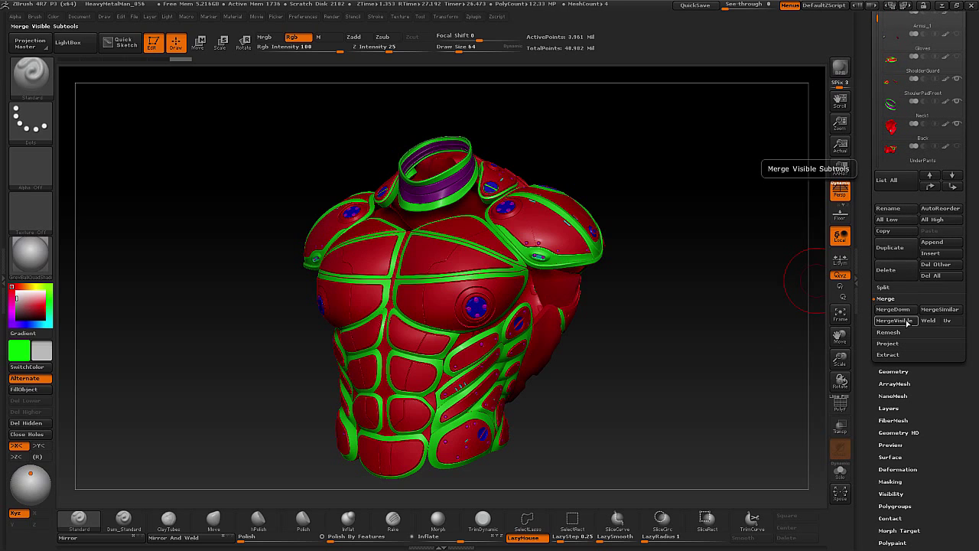
click(906, 322)
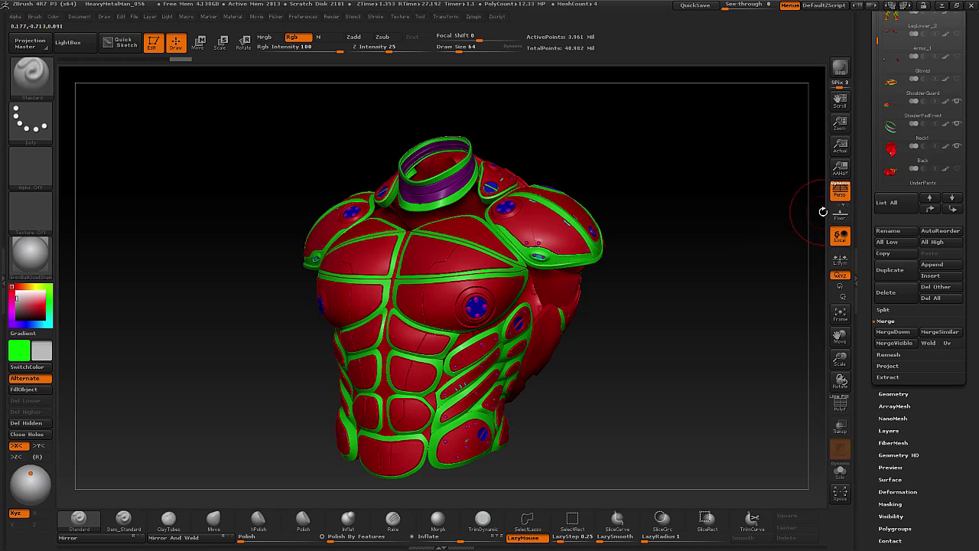
Make the Merged_Chest tool active and rename its subtool to Torso
scroll(869, 184, up, 3)
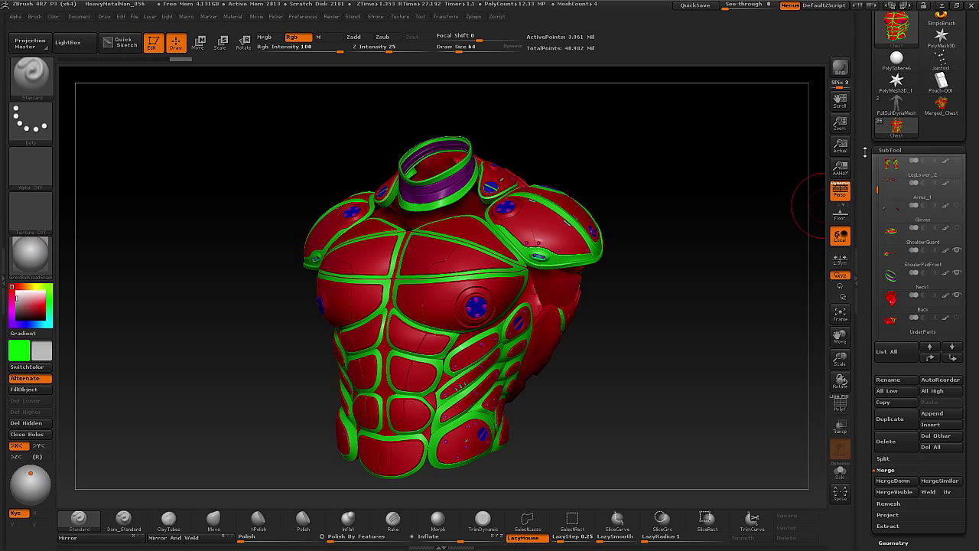
scroll(869, 160, up, 2)
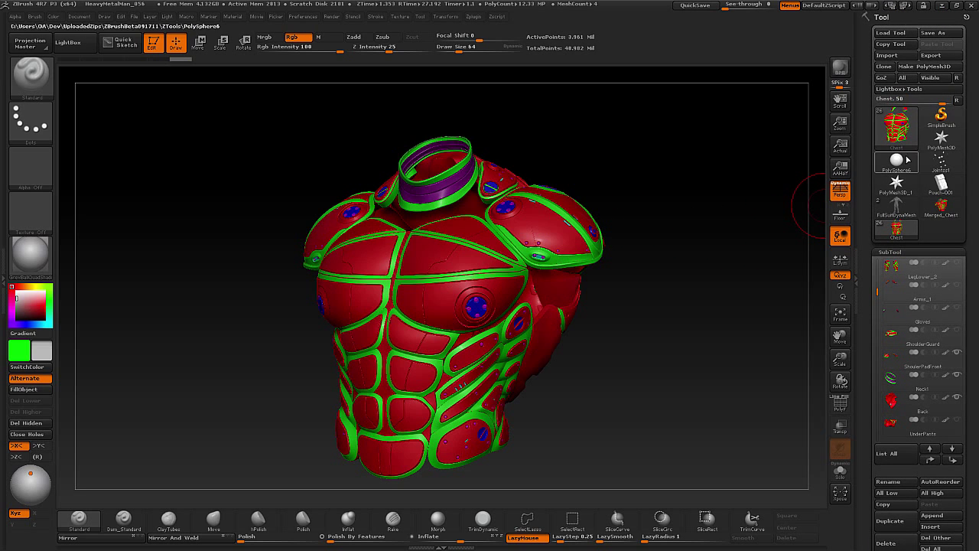
mouse_move(941, 206)
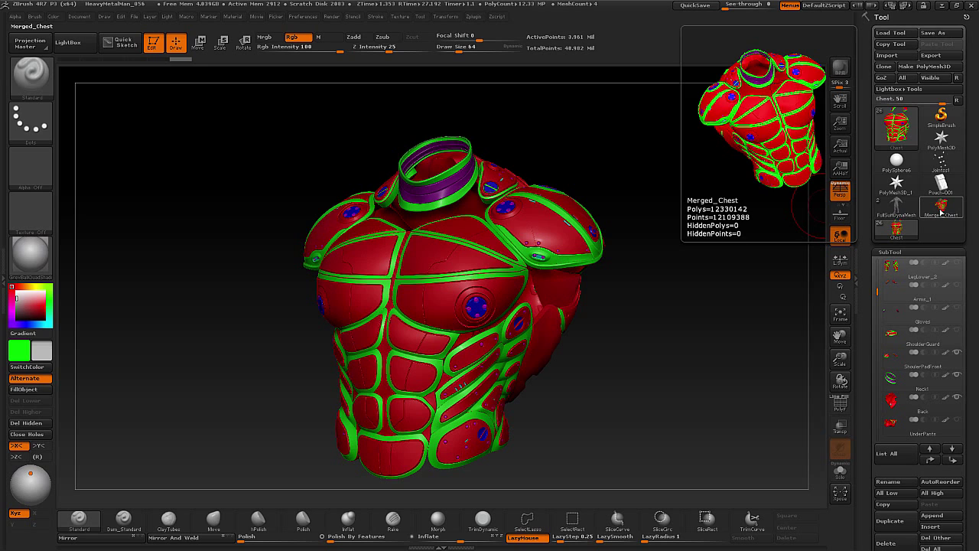
click(941, 208)
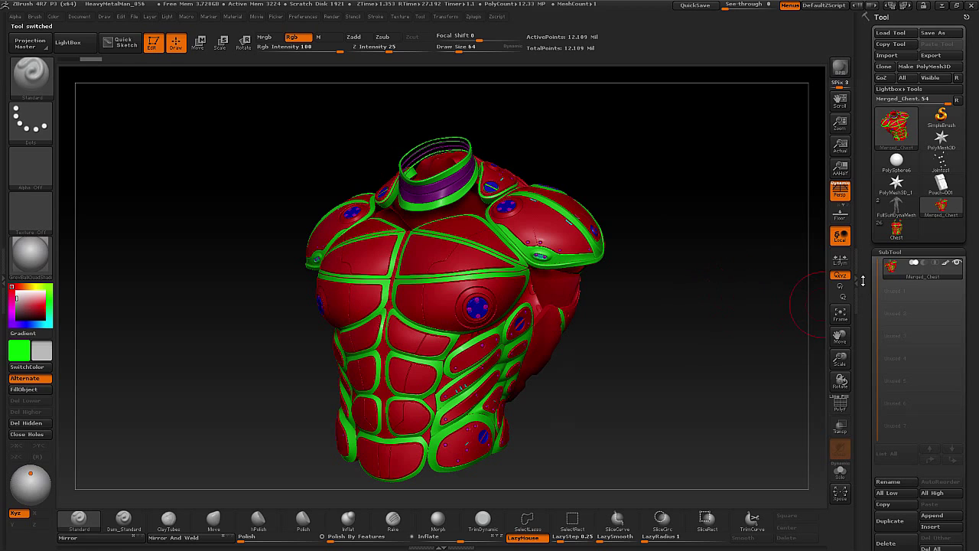
scroll(876, 268, down, 3)
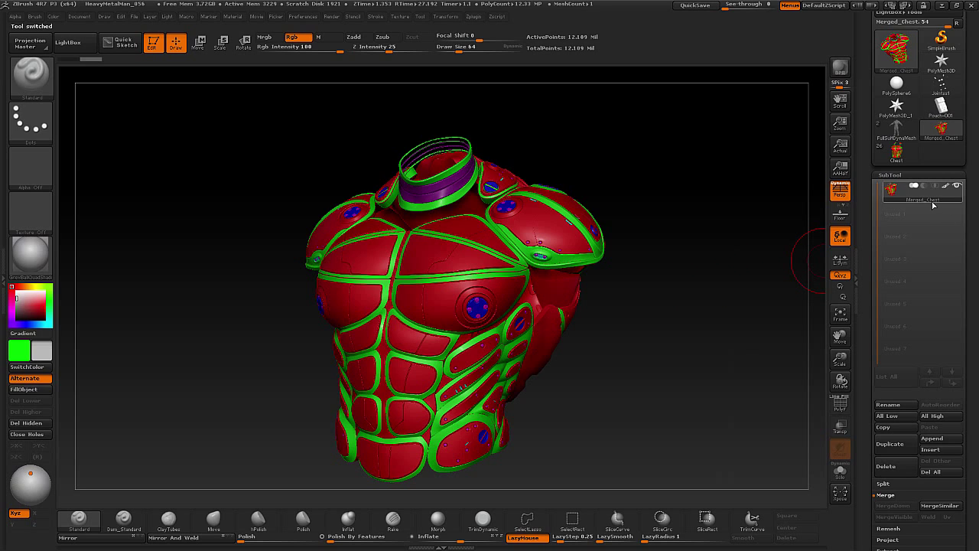
click(893, 407)
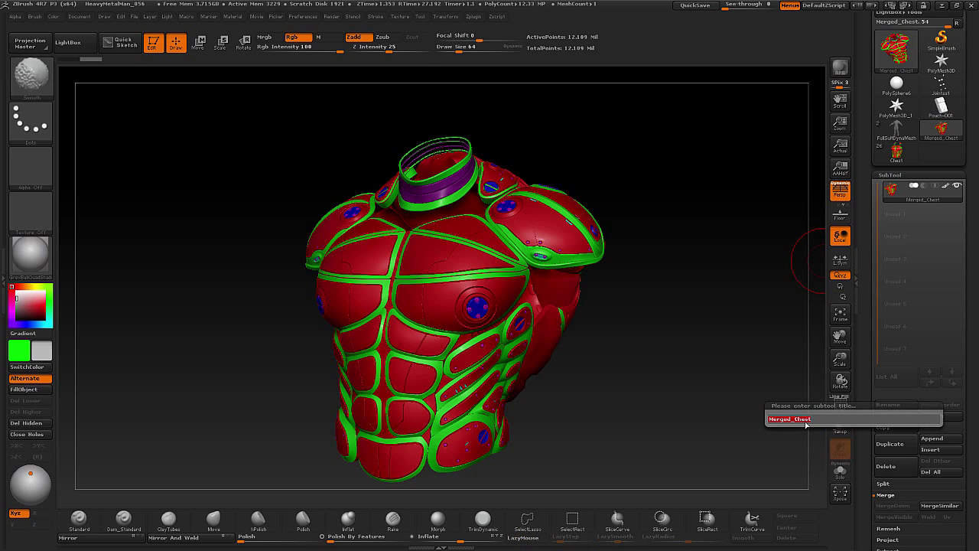
text(Torso)
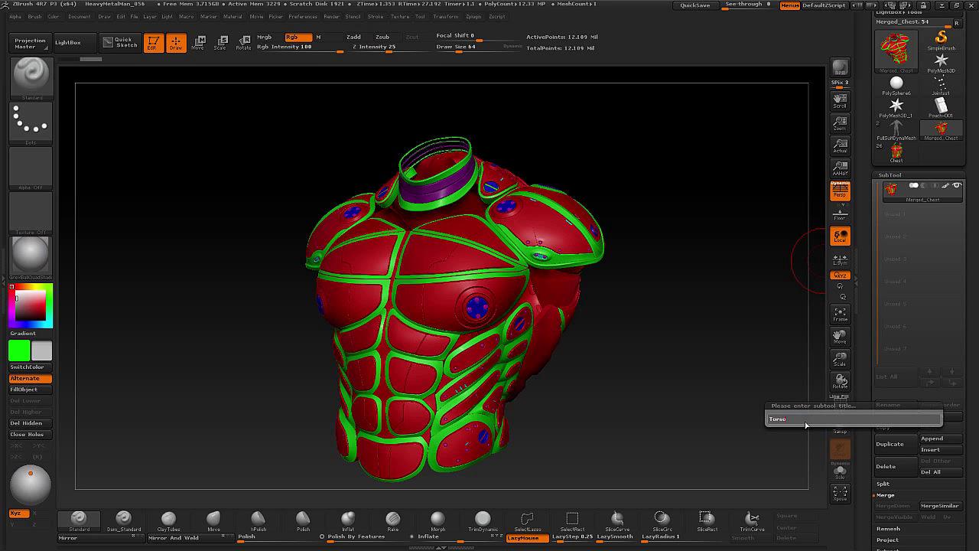
key(Return)
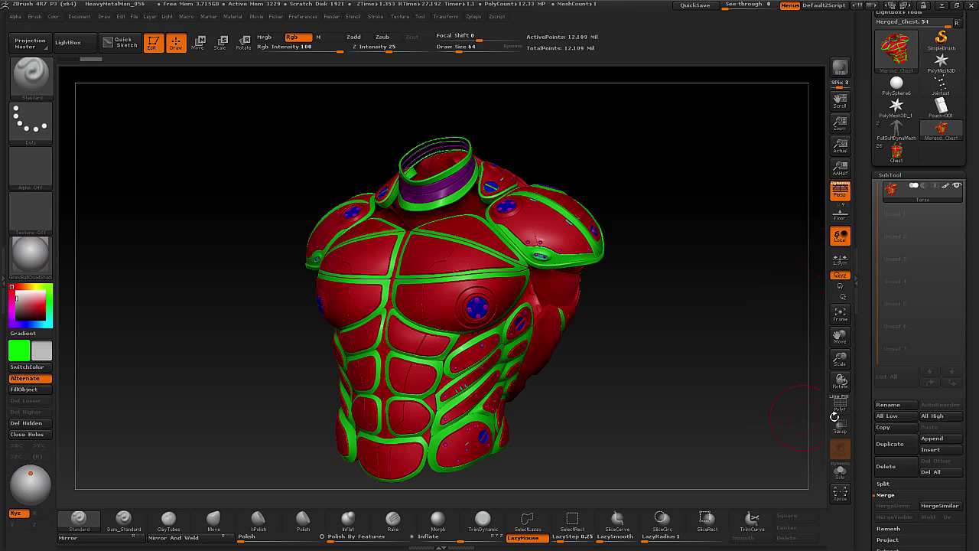
Dock the Zplugin palette and turn on Use and Keep Polypaint in Decimation Master for the torso
drag(704, 299, 684, 299)
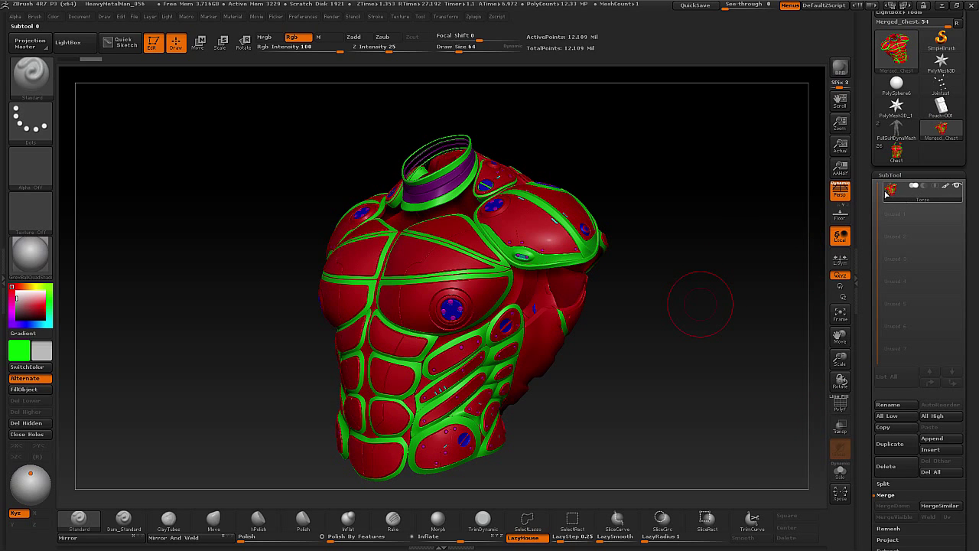
mouse_move(889, 194)
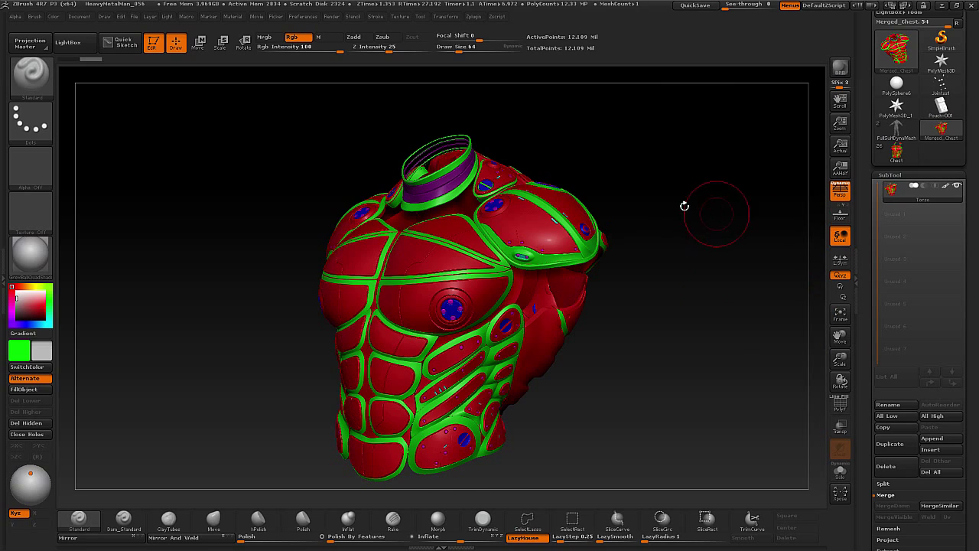
mouse_move(678, 214)
mouse_down()
mouse_move(738, 206)
mouse_move(675, 217)
mouse_up()
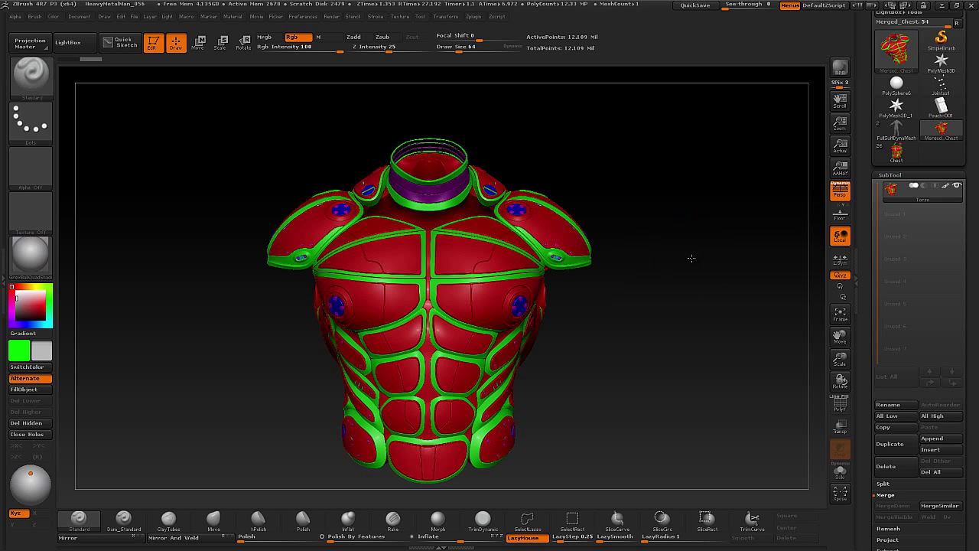
mouse_move(691, 258)
mouse_down()
mouse_move(682, 278)
mouse_move(691, 275)
mouse_up()
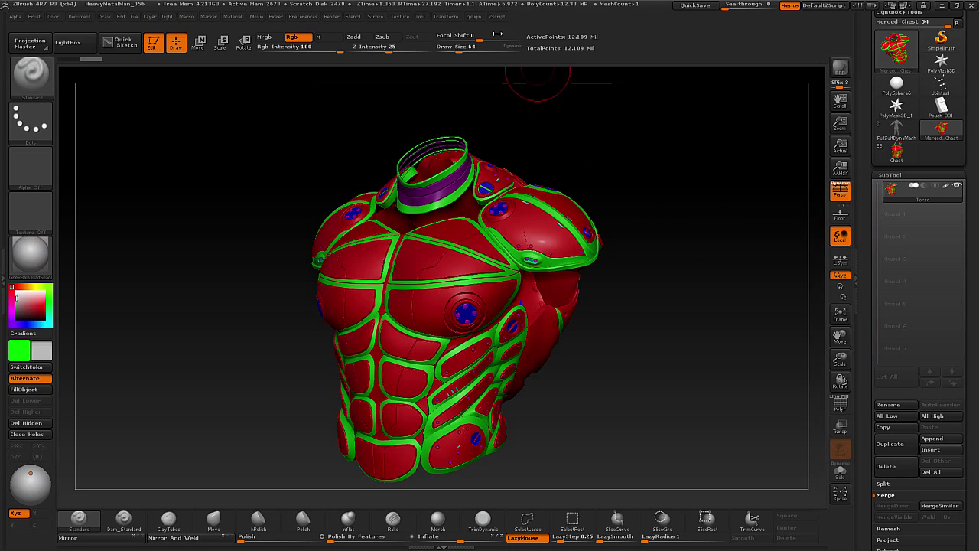
click(474, 17)
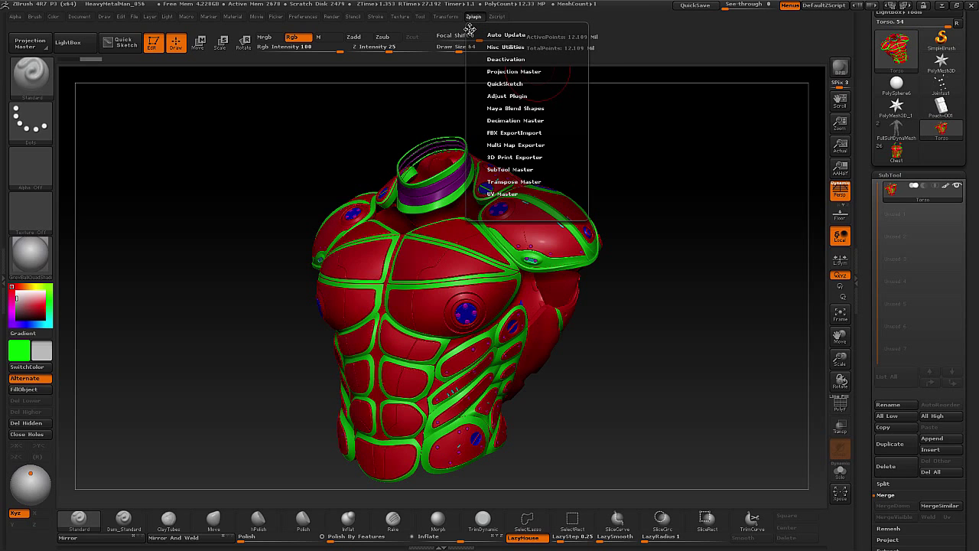
click(469, 29)
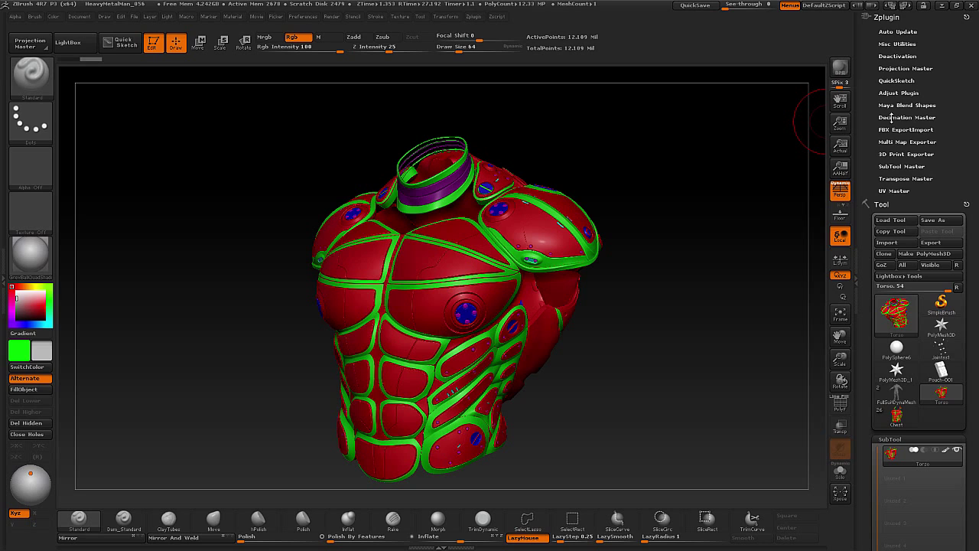
click(891, 117)
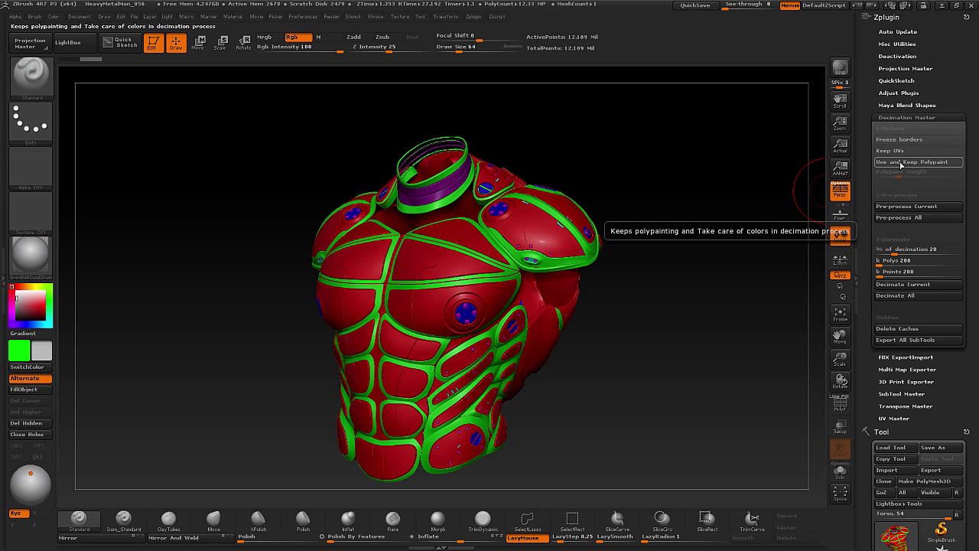
click(901, 163)
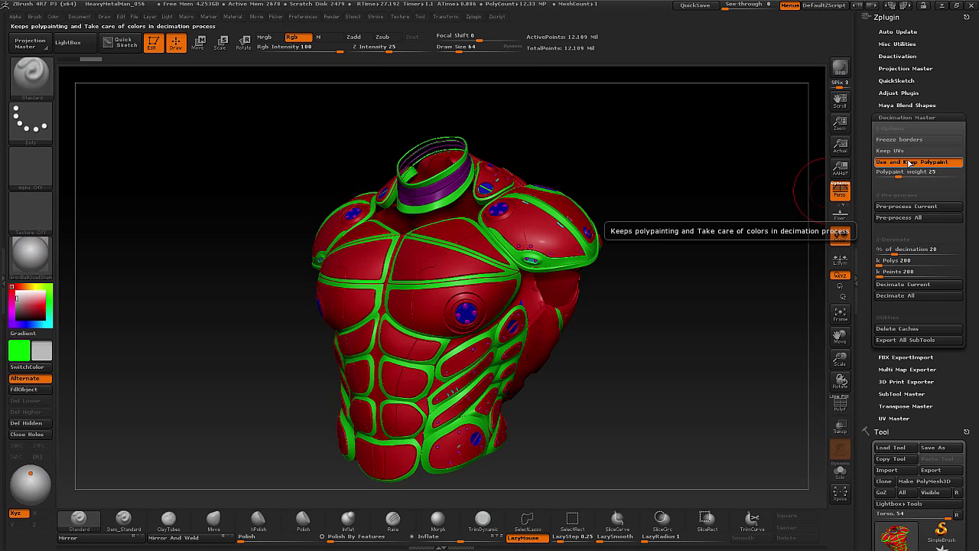
Pre-process the current torso subtool in Decimation Master and decimate it at 12 % of decimation
click(311, 16)
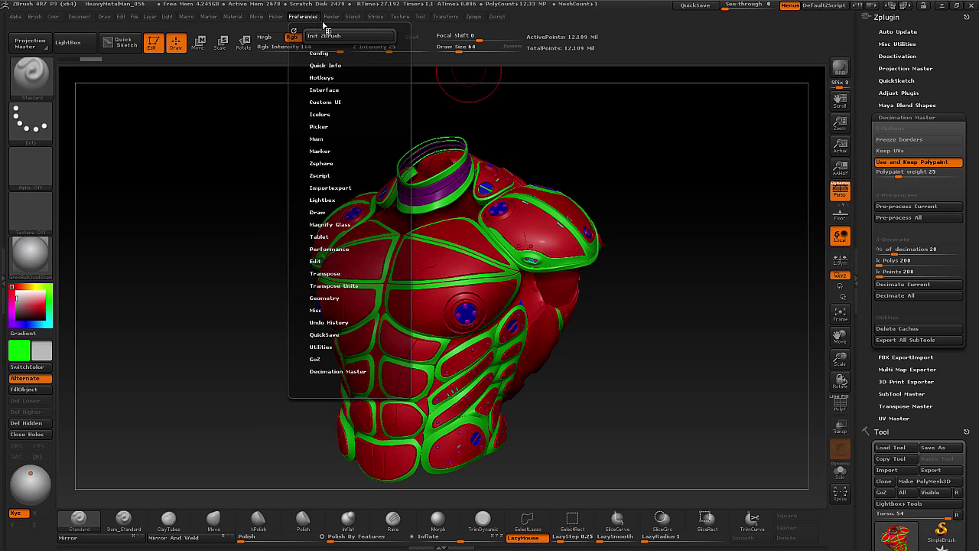
mouse_move(279, 17)
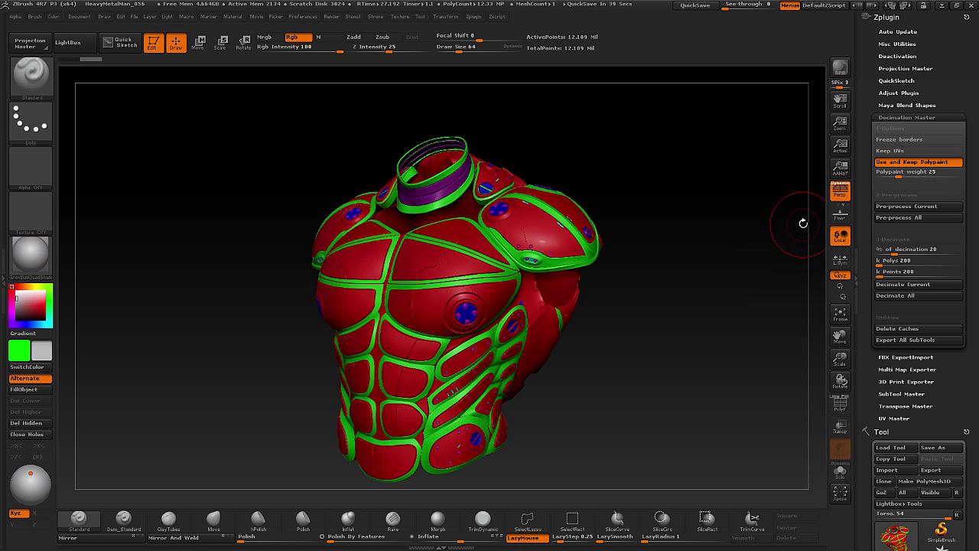
click(897, 210)
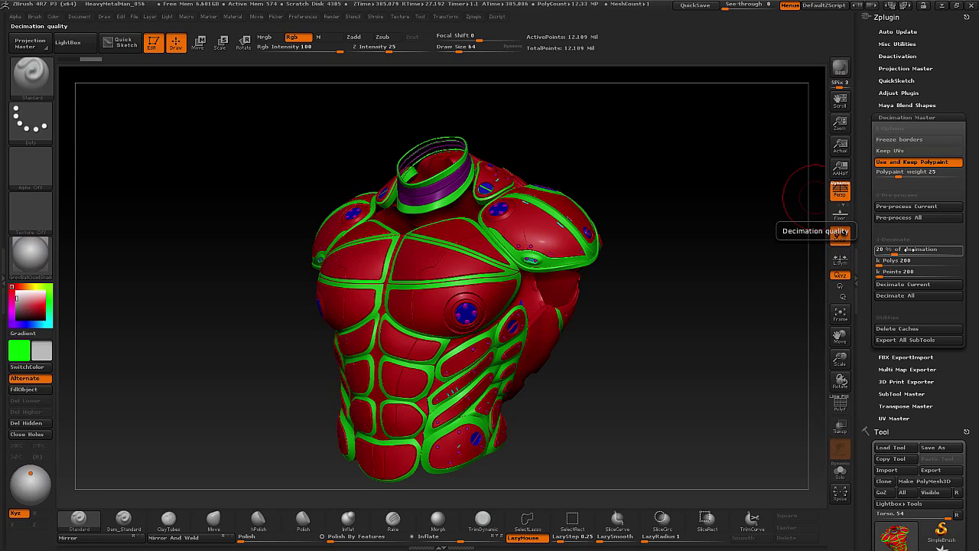
drag(908, 249, 904, 250)
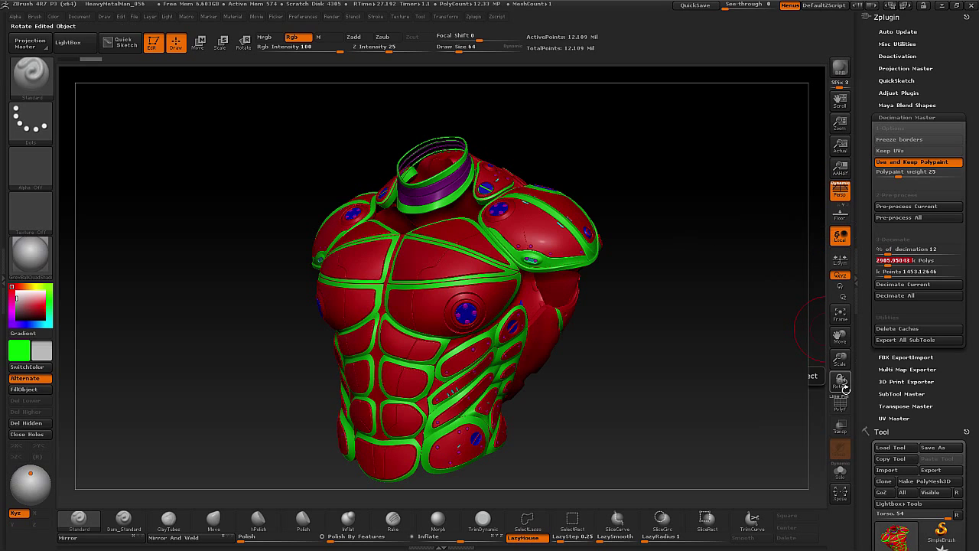
click(927, 283)
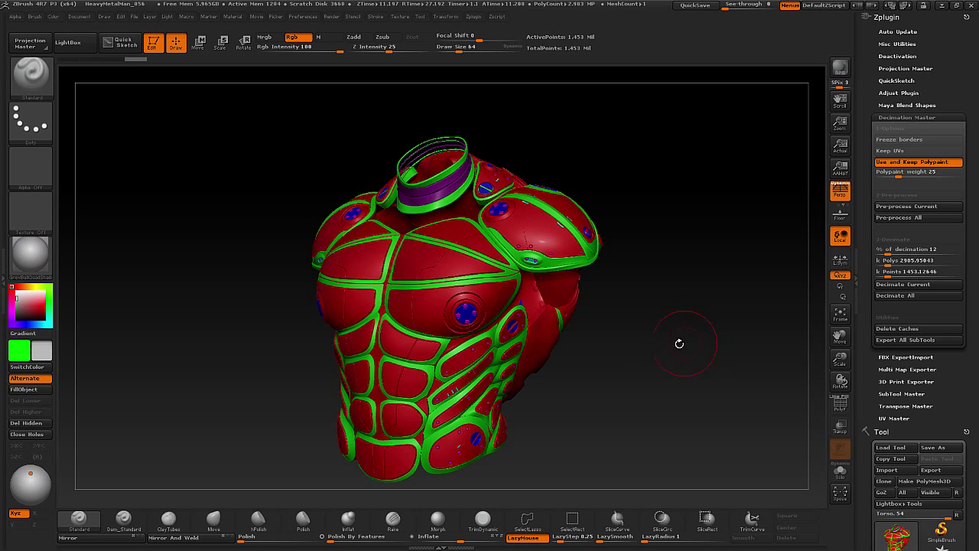
drag(694, 350, 684, 352)
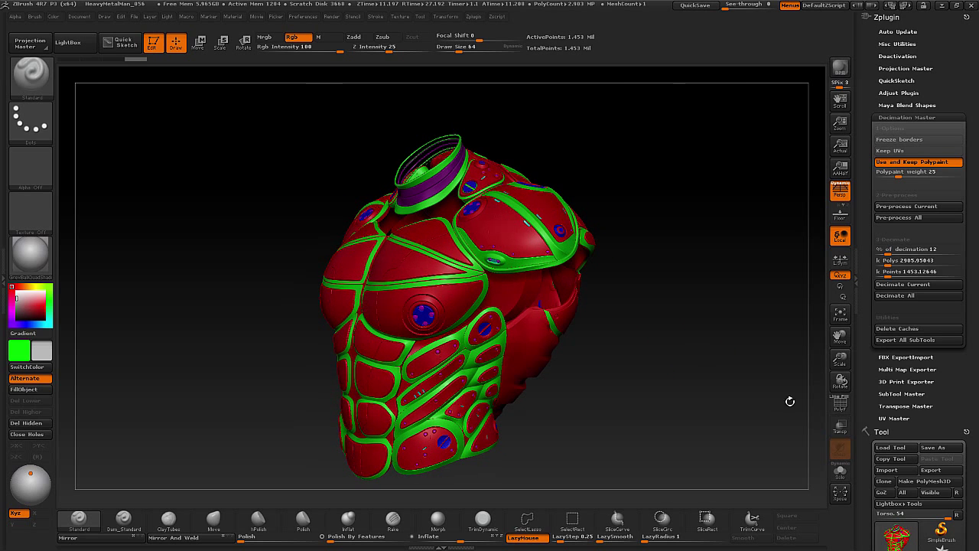
Turn on the polyframe display and examine the decimated torso's wireframe around the ribs and chest
click(839, 403)
mouse_move(693, 280)
mouse_down()
mouse_move(741, 354)
mouse_move(739, 328)
mouse_move(762, 275)
mouse_move(681, 378)
mouse_move(747, 258)
mouse_move(684, 354)
mouse_move(664, 359)
mouse_up()
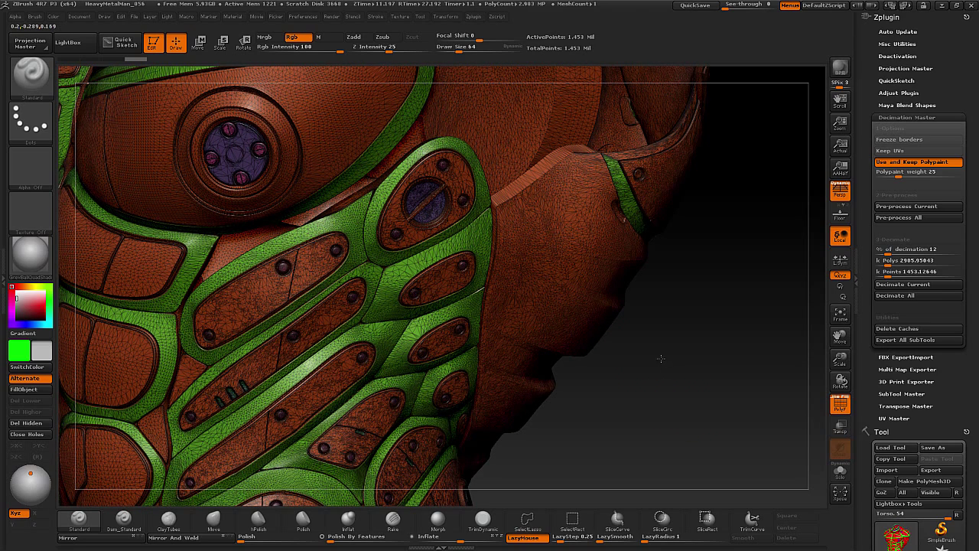
drag(635, 330, 758, 365)
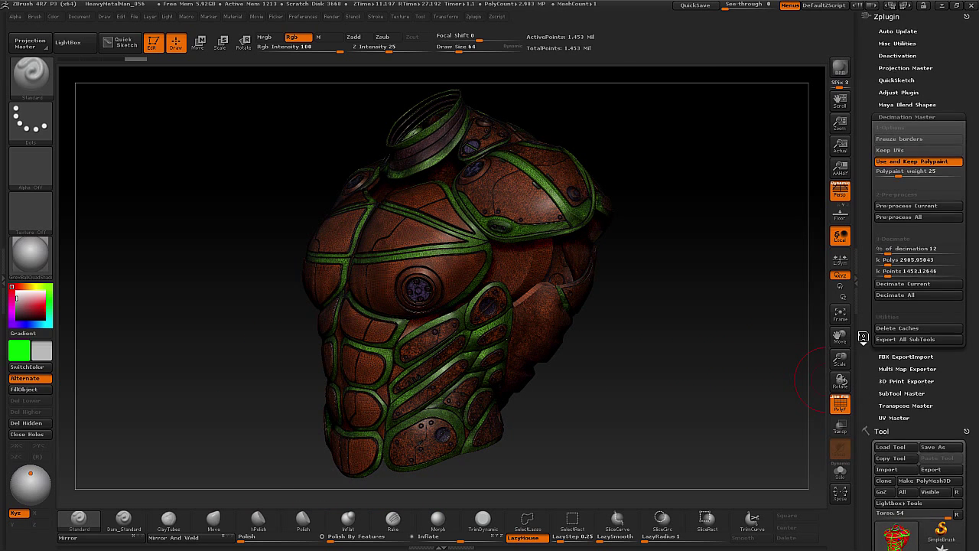
drag(866, 392, 867, 247)
mouse_move(905, 392)
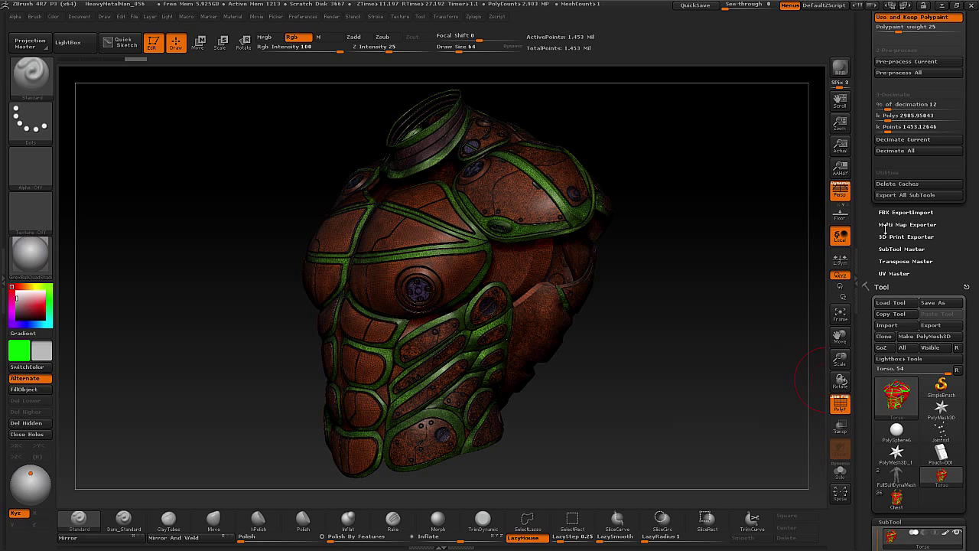
drag(706, 244, 711, 248)
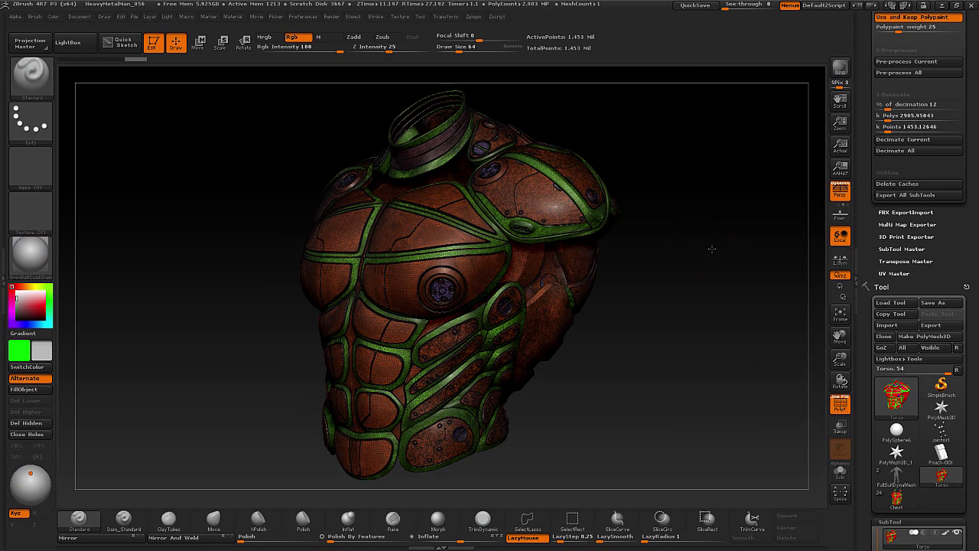
Try to decimate the current torso to 2000 k Polys in Decimation Master
click(912, 115)
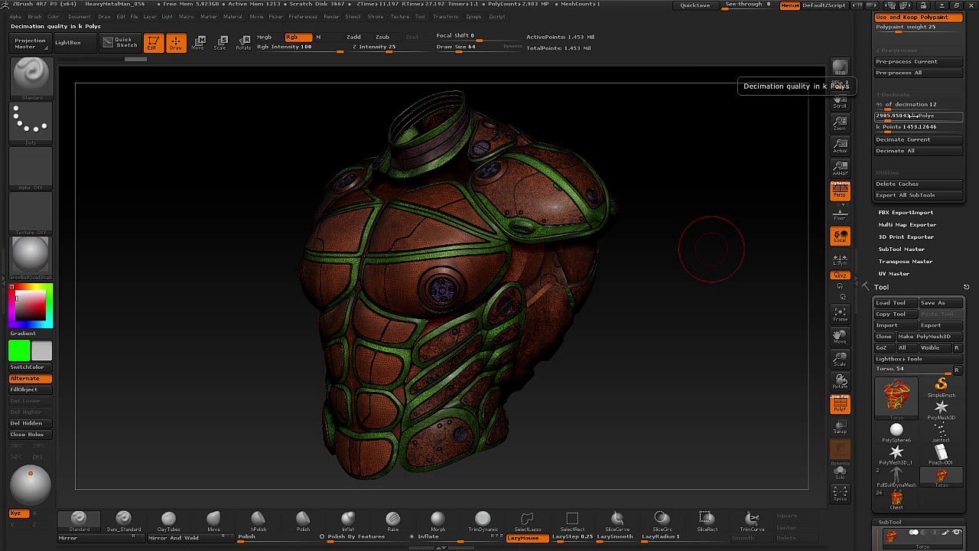
key(BackSpace)
key(ctrl+a)
text(2000)
key(Return)
drag(712, 163, 717, 190)
click(902, 140)
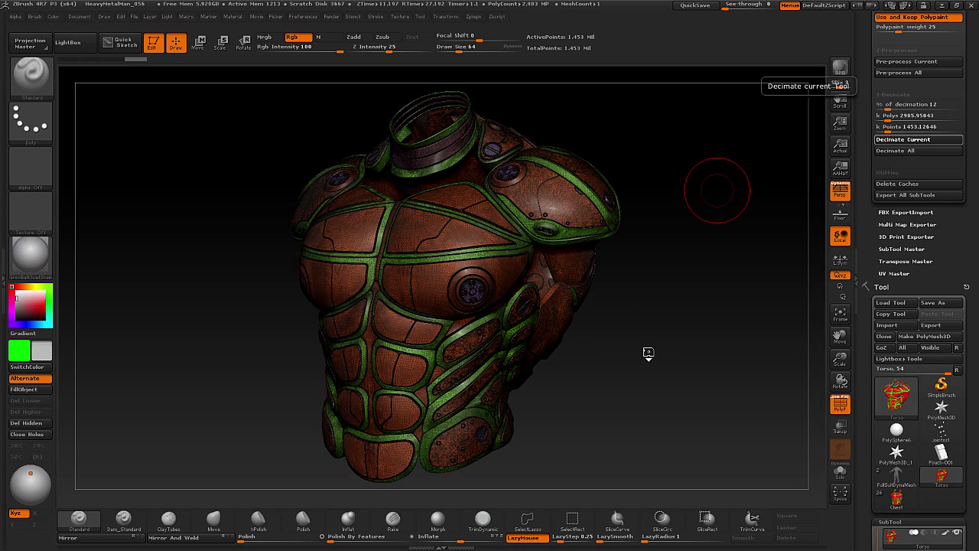
Examine the wireframe across the abdomen, chest and shoulders, turn off the polyframe display and frame the torso
drag(647, 345, 683, 348)
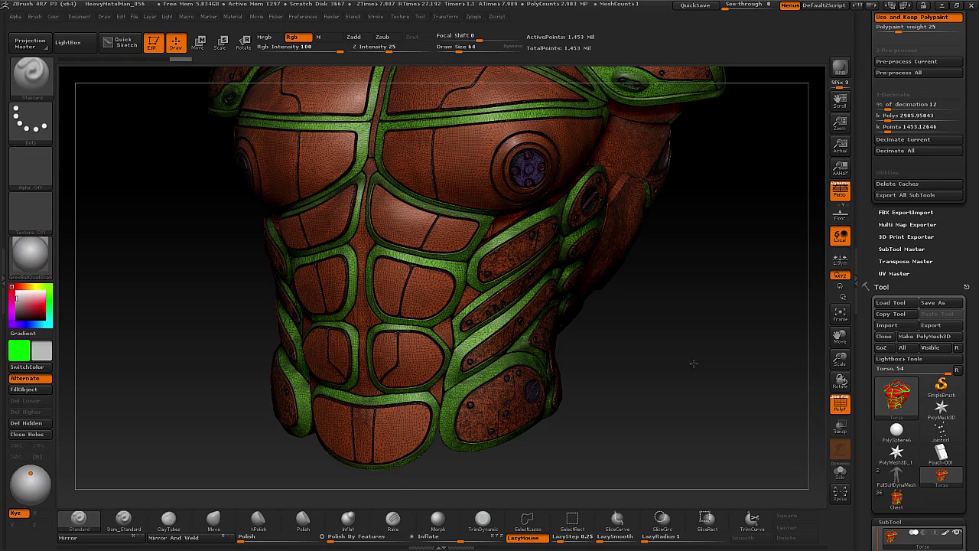
drag(691, 303, 814, 239)
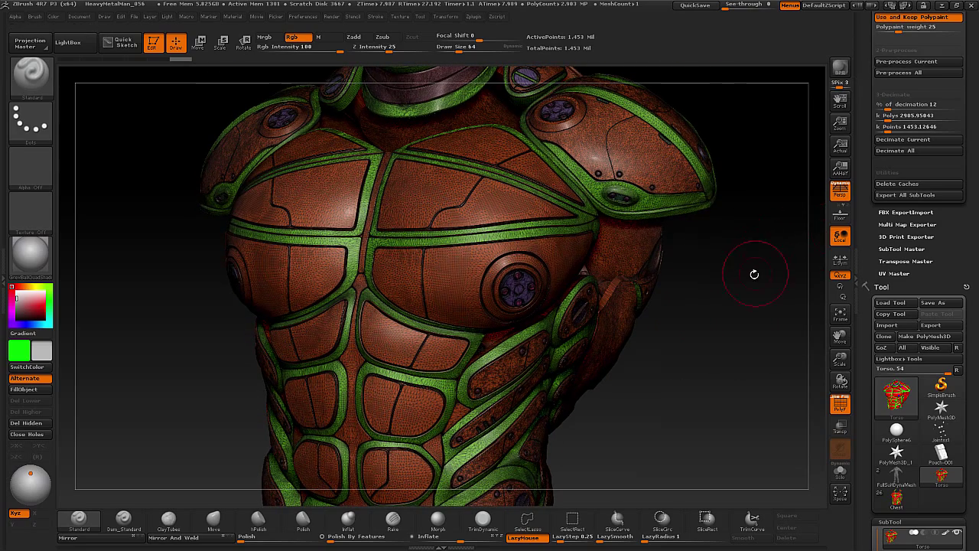
drag(754, 273, 757, 271)
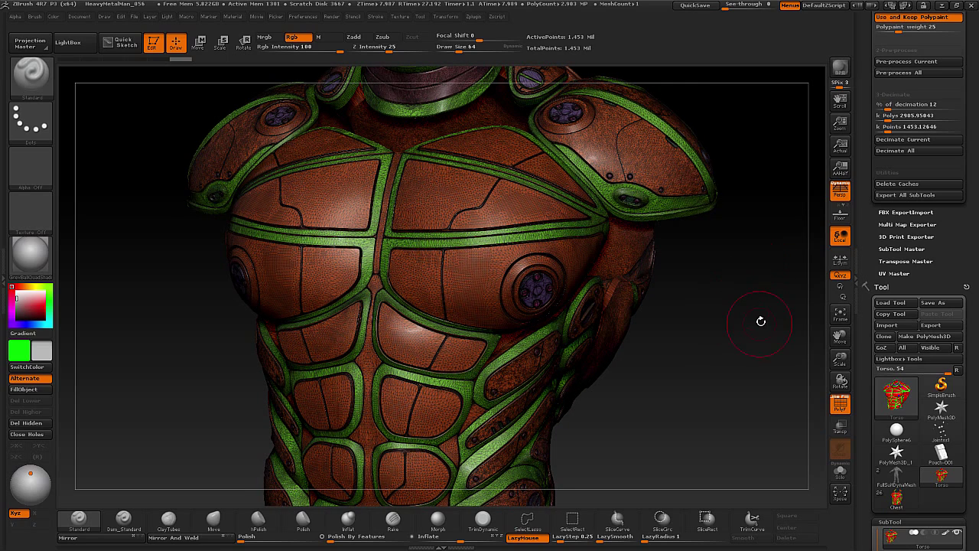
click(840, 402)
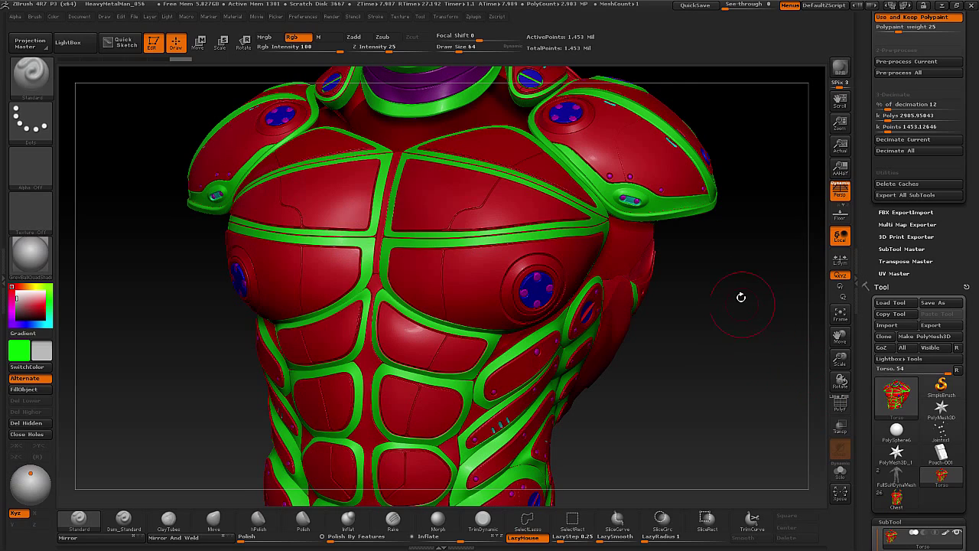
drag(741, 284, 734, 321)
key(f)
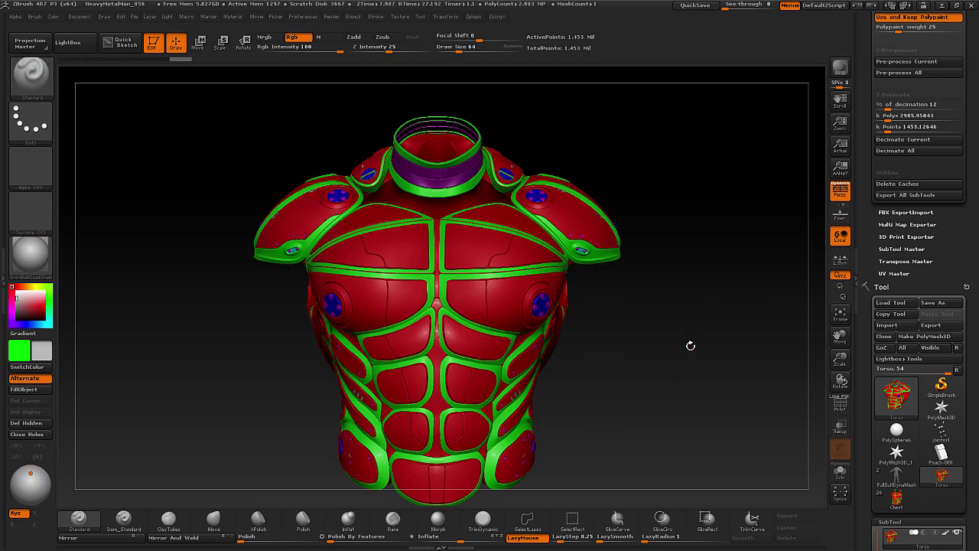
mouse_move(689, 343)
mouse_down()
mouse_move(687, 360)
mouse_move(682, 350)
mouse_move(700, 347)
mouse_up()
drag(869, 275, 867, 220)
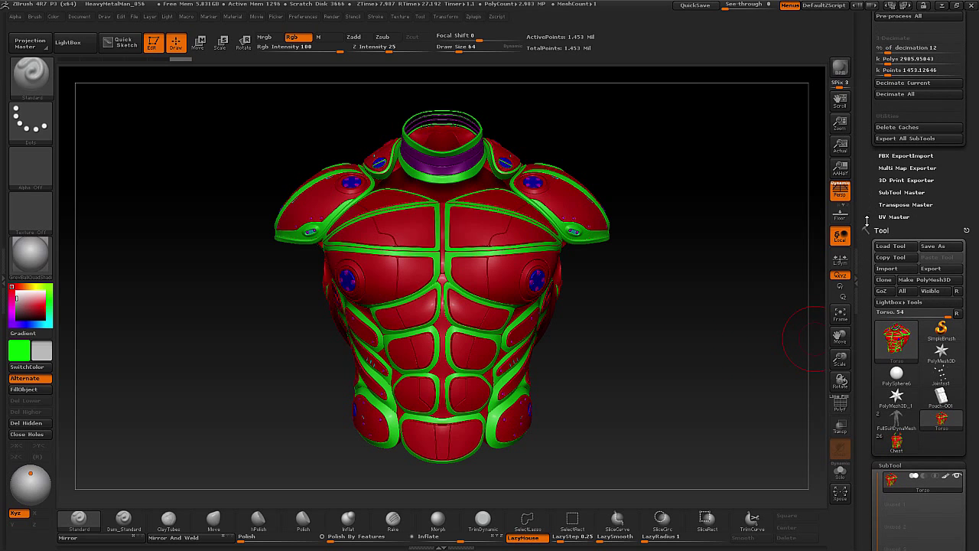
click(932, 269)
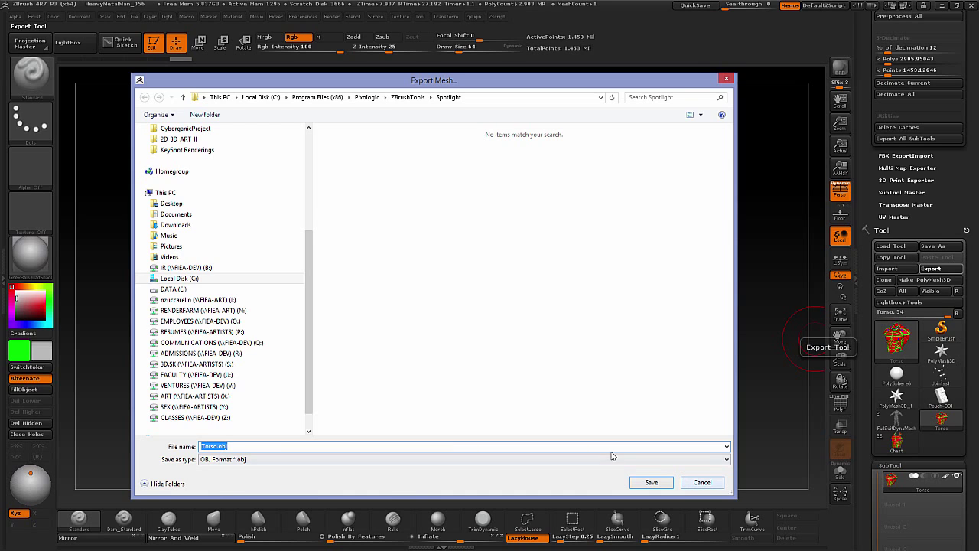
click(218, 446)
click(700, 482)
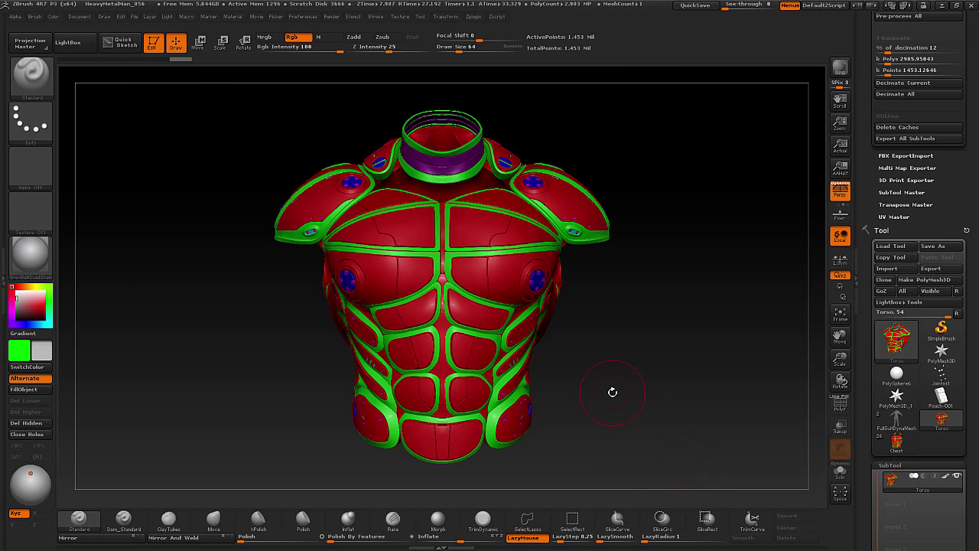
Examine the green and red polypaint borders on the torso up close, including the neck and shoulder pads
mouse_move(638, 390)
mouse_down()
mouse_move(618, 389)
mouse_move(643, 390)
mouse_up()
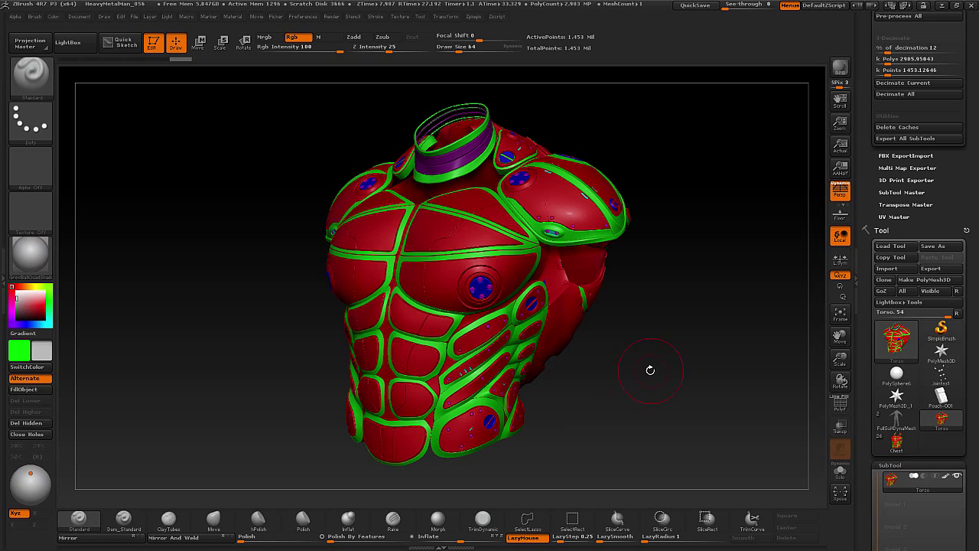
mouse_move(647, 372)
alt+mouse_down()
mouse_move(699, 434)
mouse_move(448, 429)
mouse_move(542, 488)
mouse_move(448, 306)
mouse_move(452, 400)
mouse_move(413, 364)
mouse_move(341, 242)
mouse_move(518, 456)
mouse_move(524, 405)
mouse_move(553, 389)
mouse_move(568, 402)
mouse_move(459, 260)
mouse_move(512, 329)
mouse_move(535, 394)
mouse_move(547, 256)
alt+mouse_up()
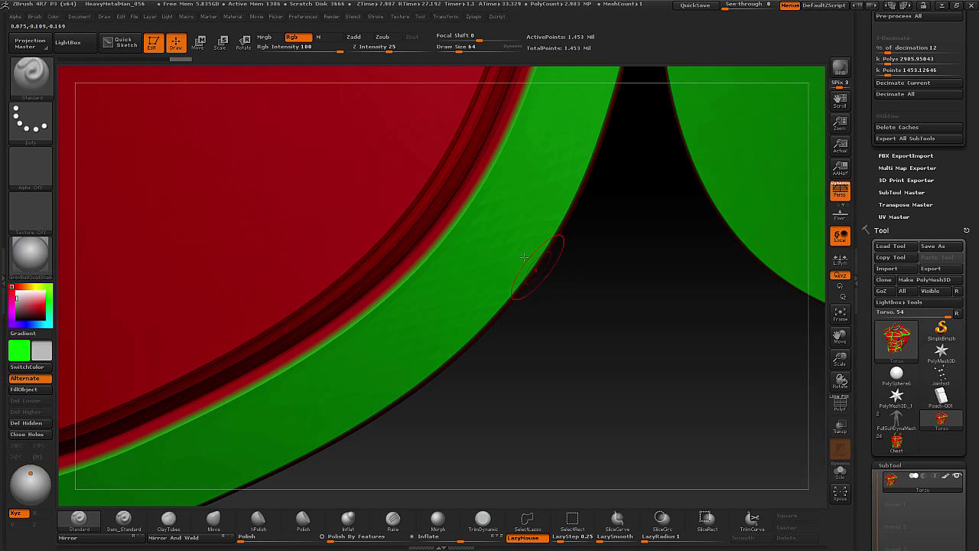
alt+drag(588, 339, 442, 223)
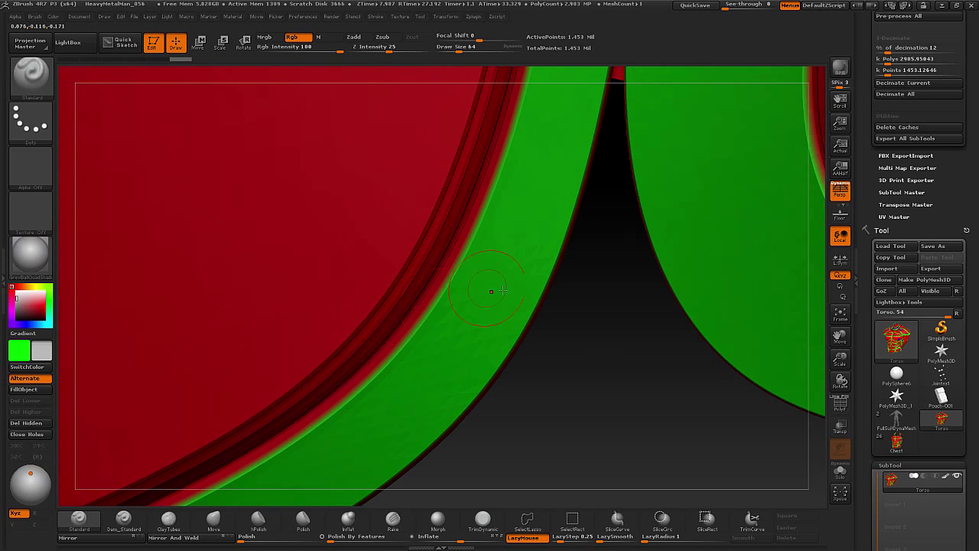
alt+drag(622, 403, 552, 308)
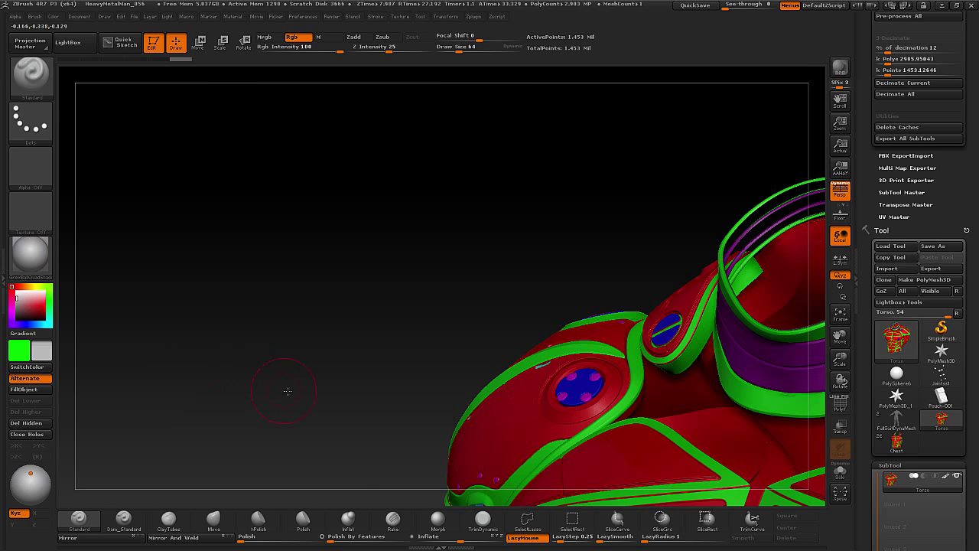
drag(219, 362, 124, 280)
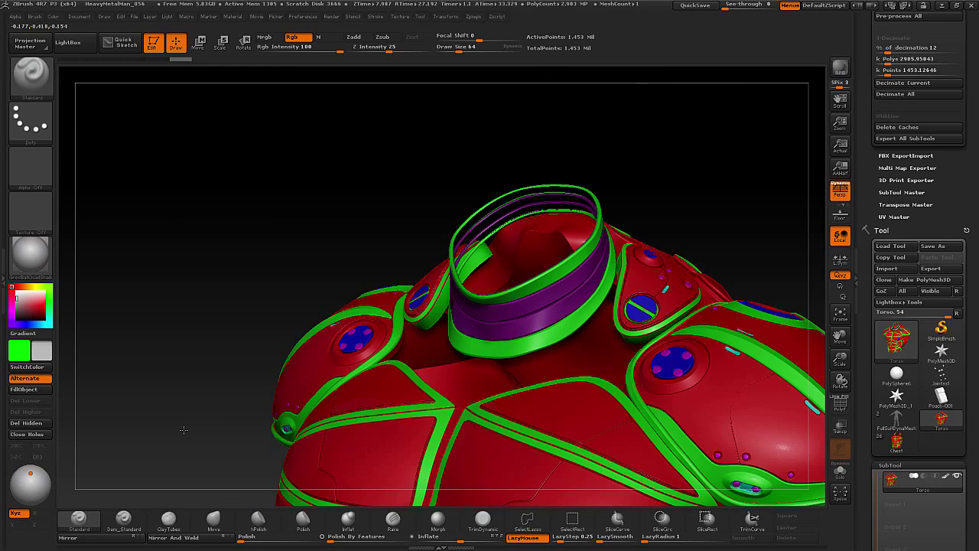
drag(271, 175, 385, 199)
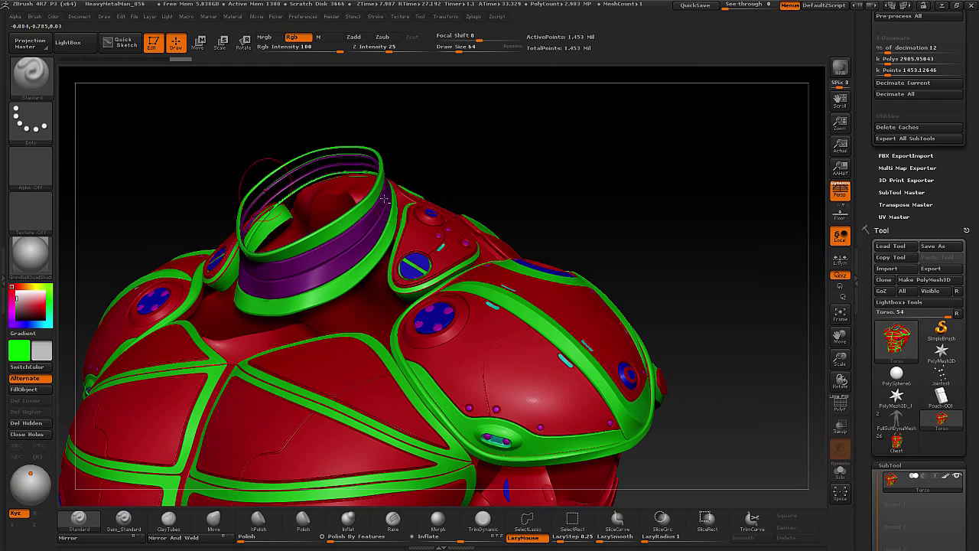
drag(662, 245, 666, 208)
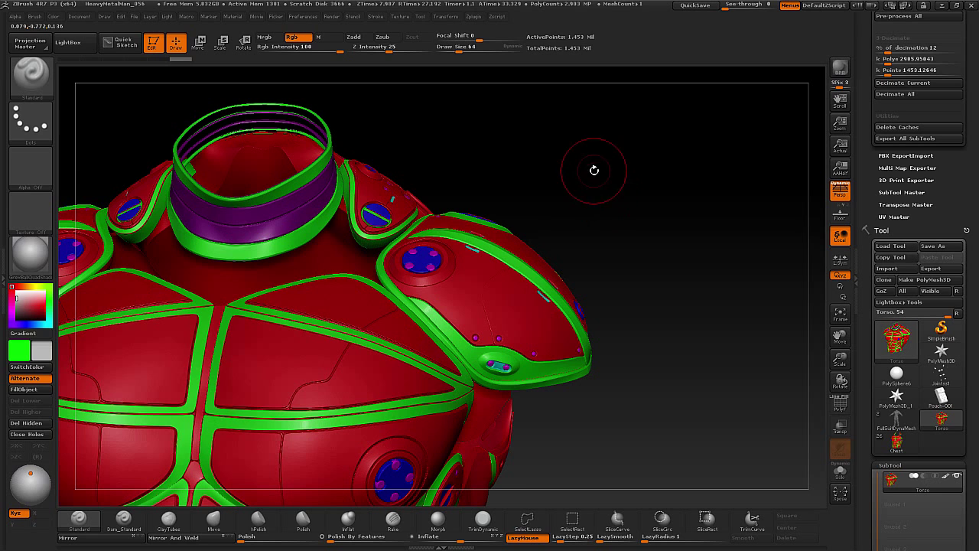
drag(627, 172, 662, 183)
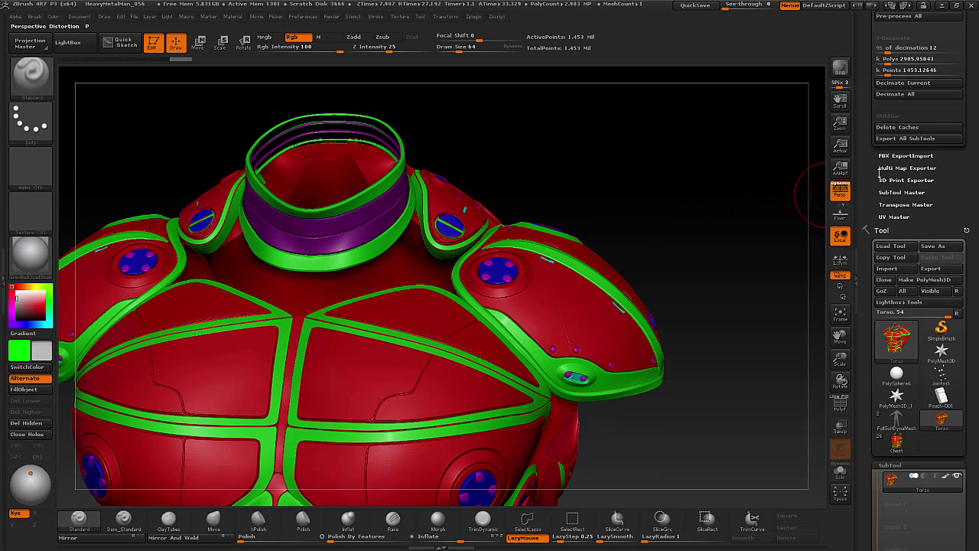
Open the FBX ExportImport plugin with its polygroup and material options, and check the torso's wireframe
drag(872, 170, 865, 213)
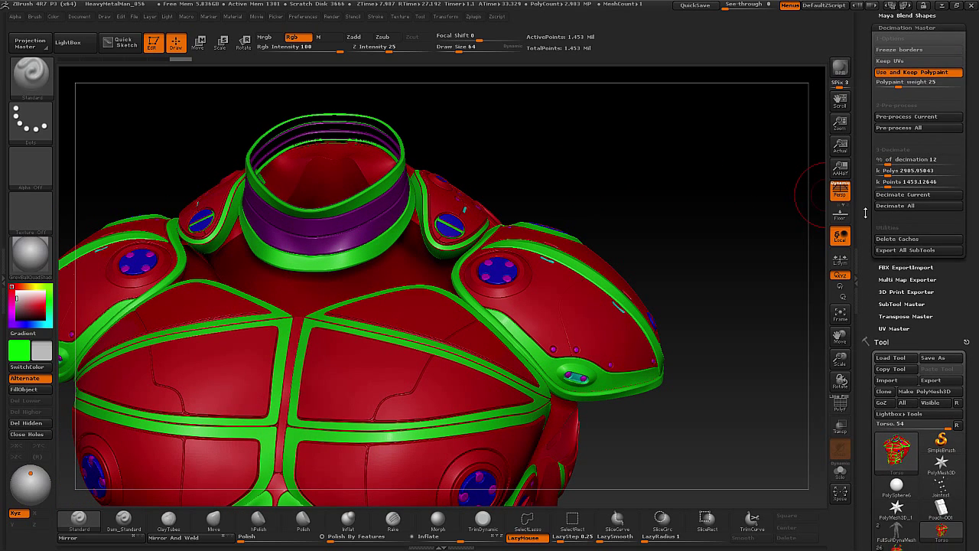
drag(870, 260, 869, 350)
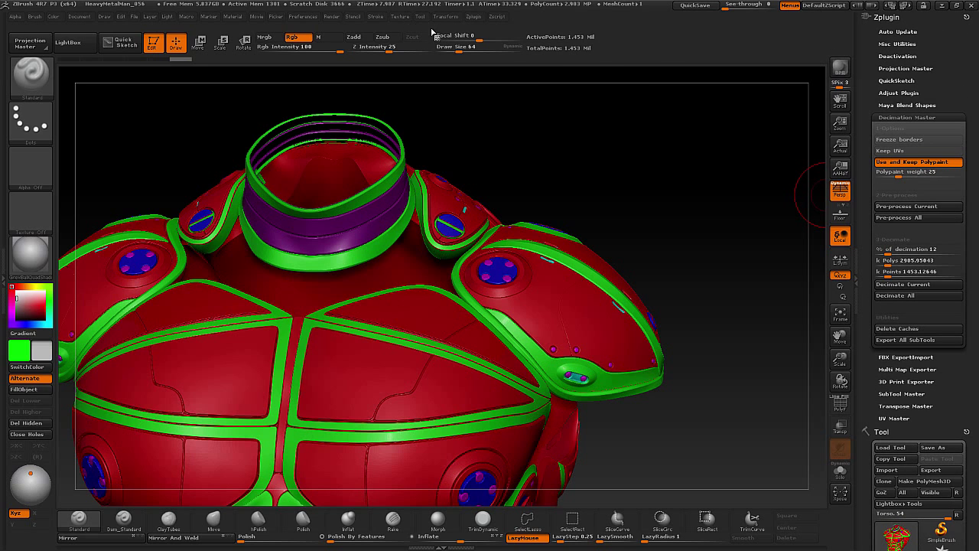
click(472, 17)
click(471, 27)
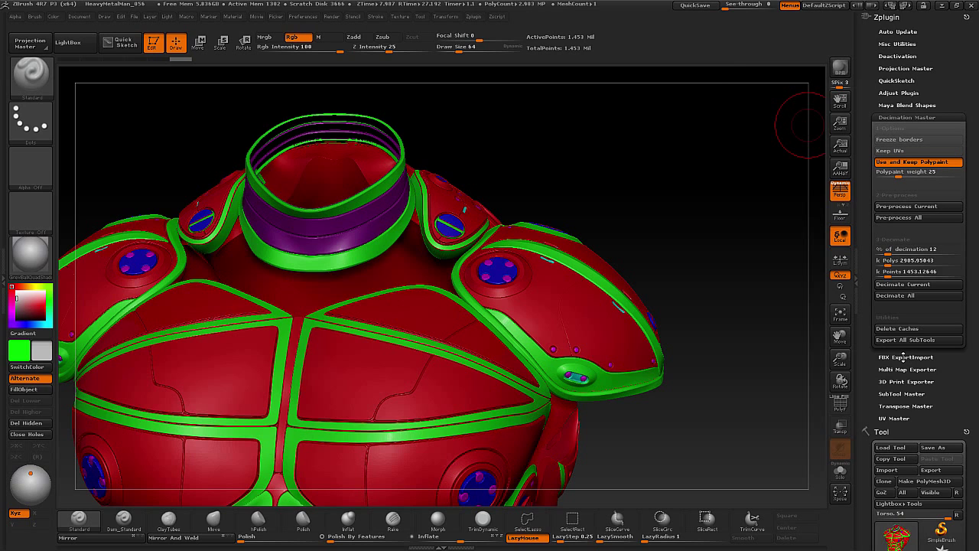
click(904, 357)
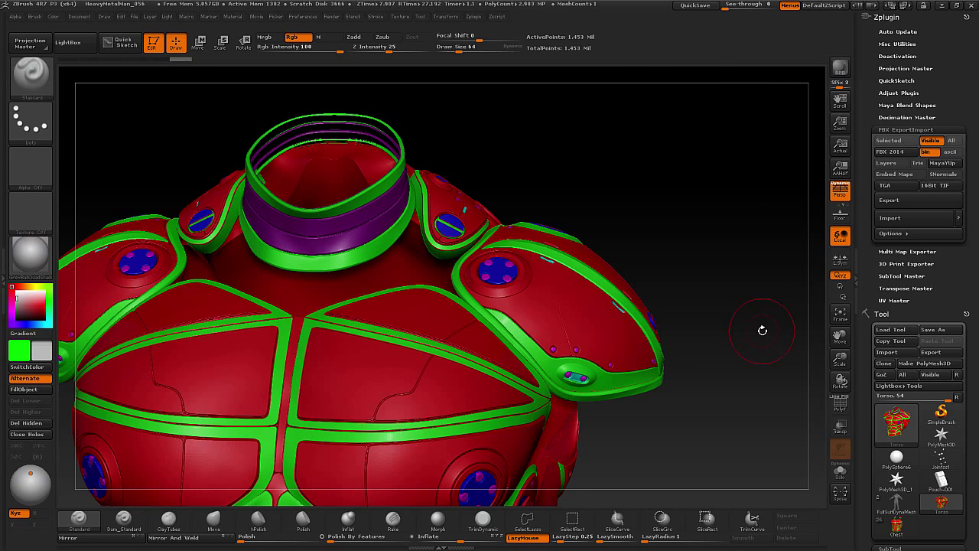
drag(761, 329, 661, 323)
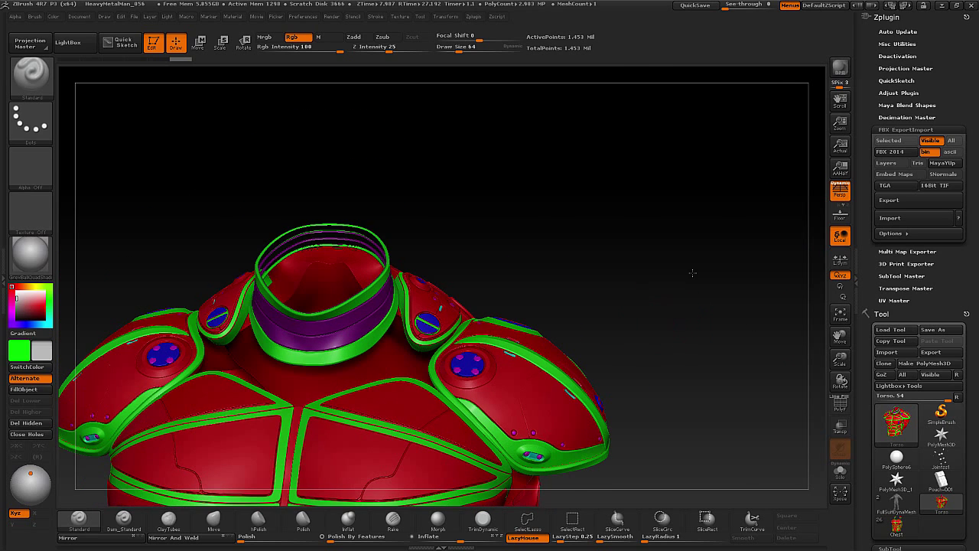
drag(692, 272, 740, 201)
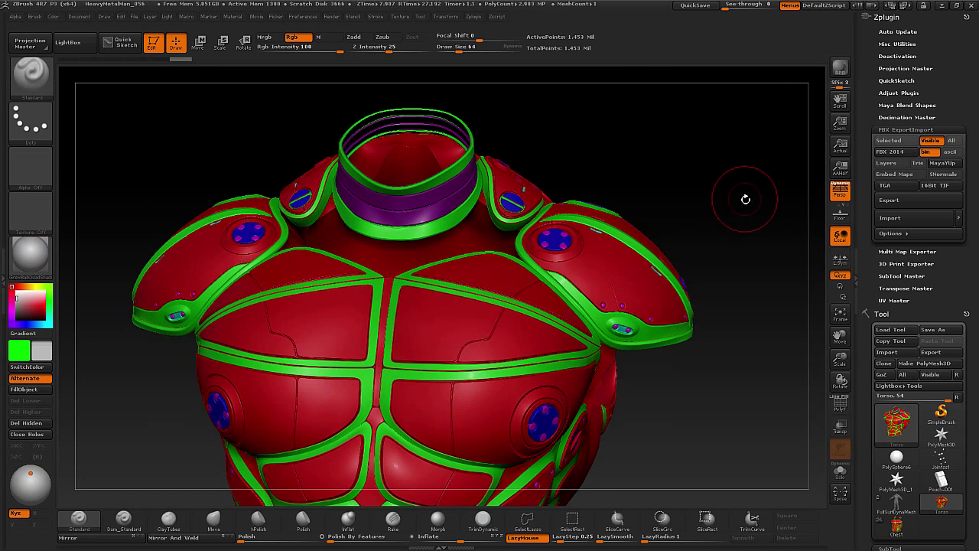
click(918, 234)
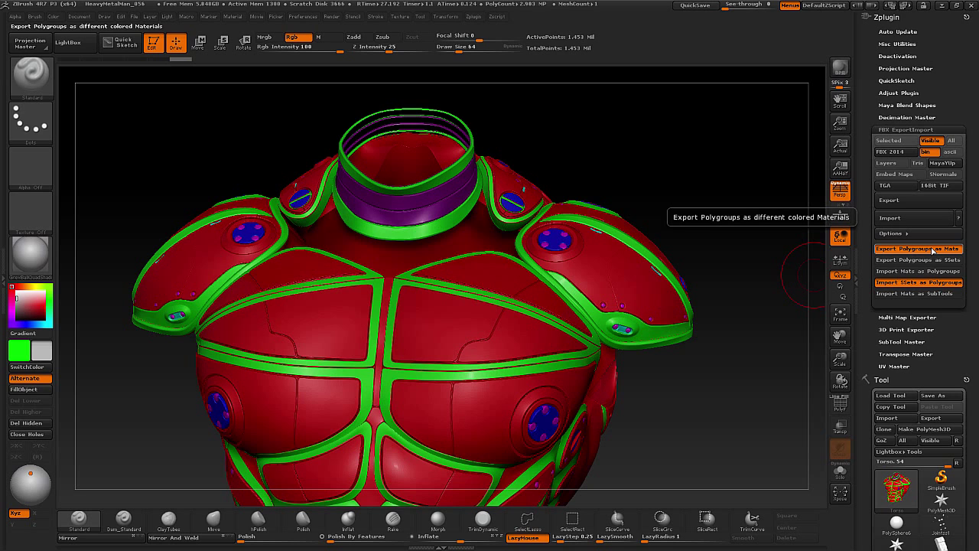
click(839, 406)
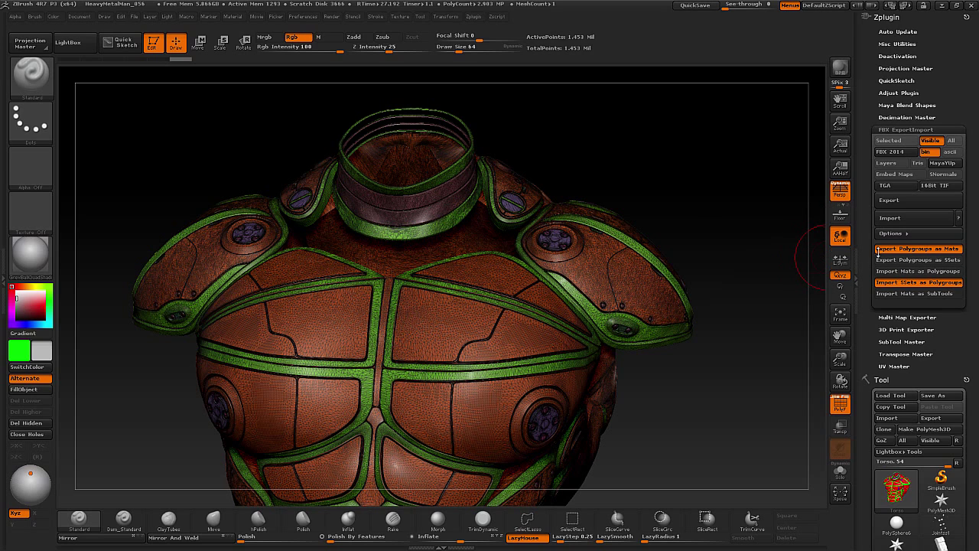
click(846, 407)
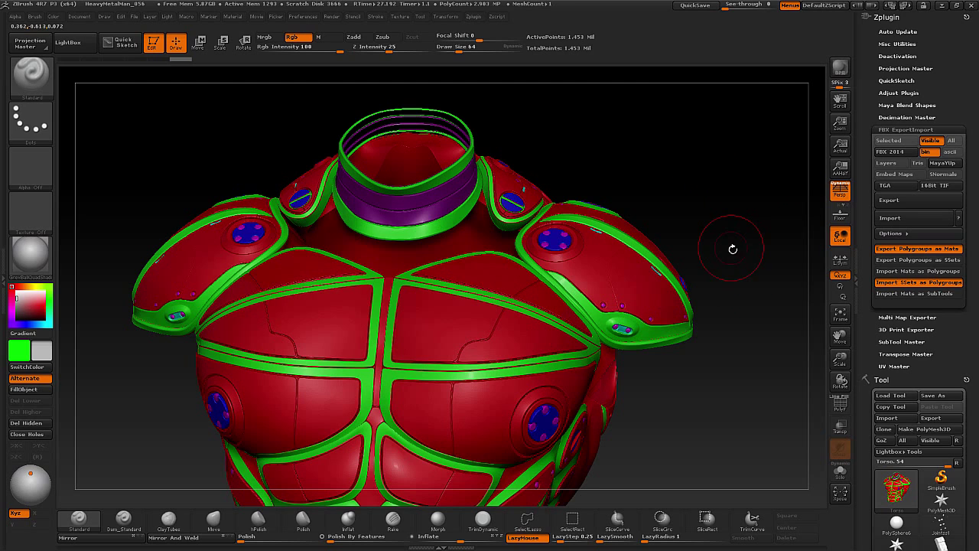
Decimate the current torso again in Decimation Master at 20 % of decimation with its polypaint kept
drag(758, 291, 739, 276)
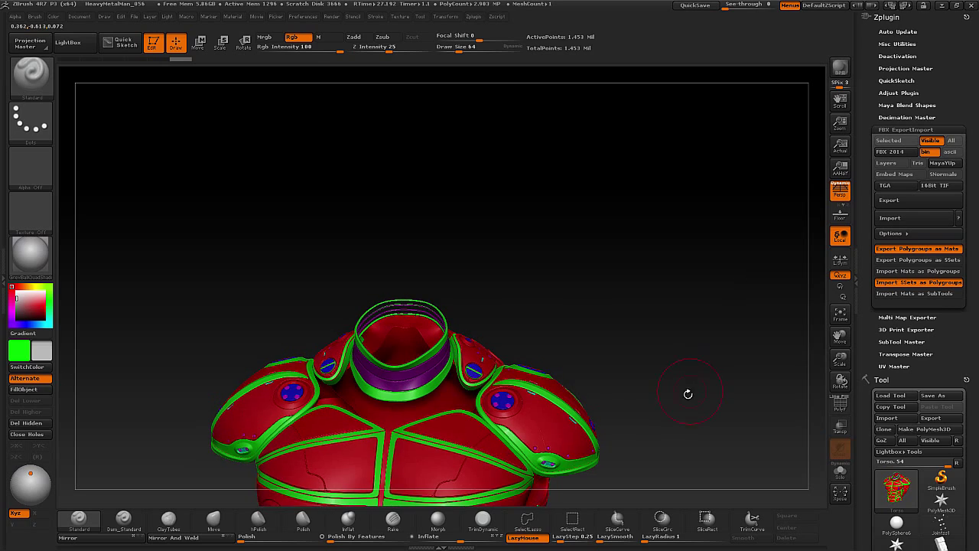
drag(688, 393, 722, 312)
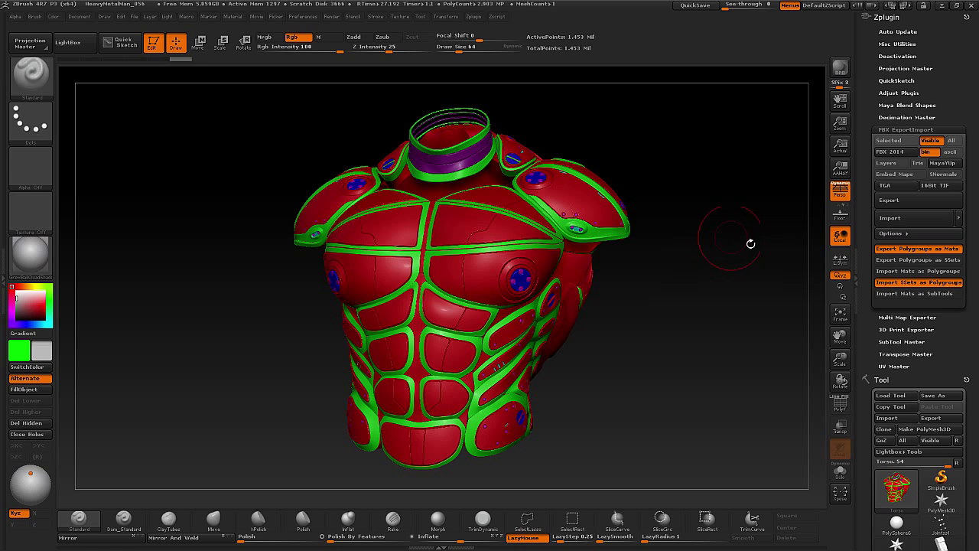
click(895, 118)
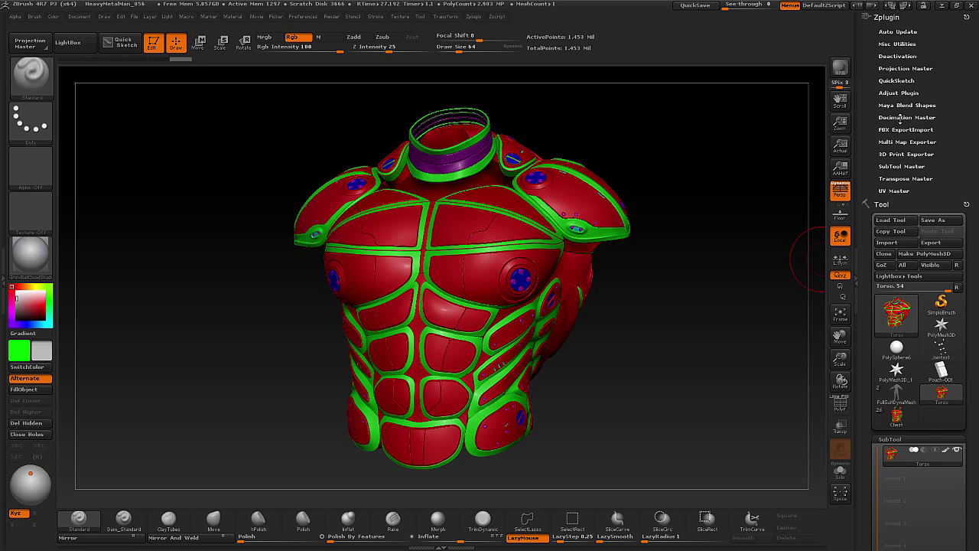
click(897, 261)
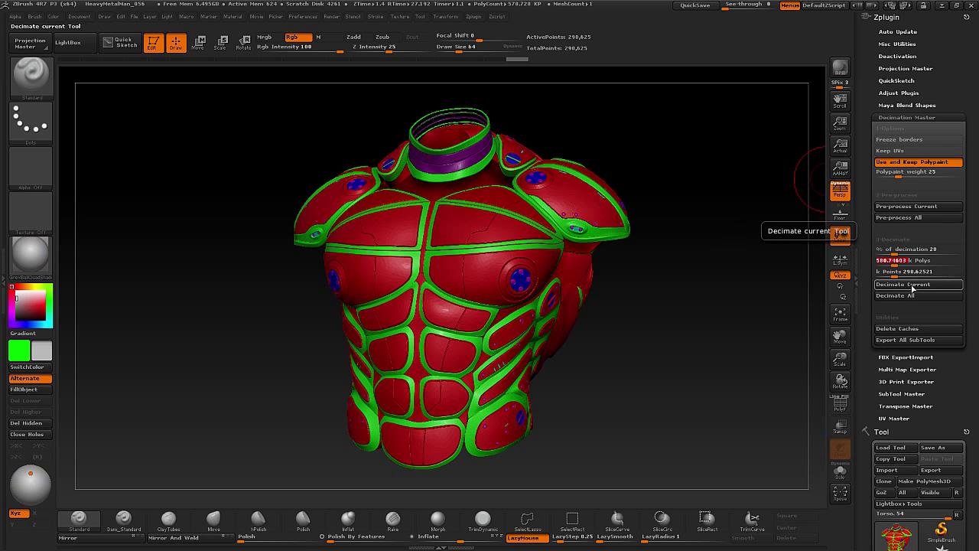
Decimate the current torso to 15 k polys and inspect the resulting surface from the side
text(15)
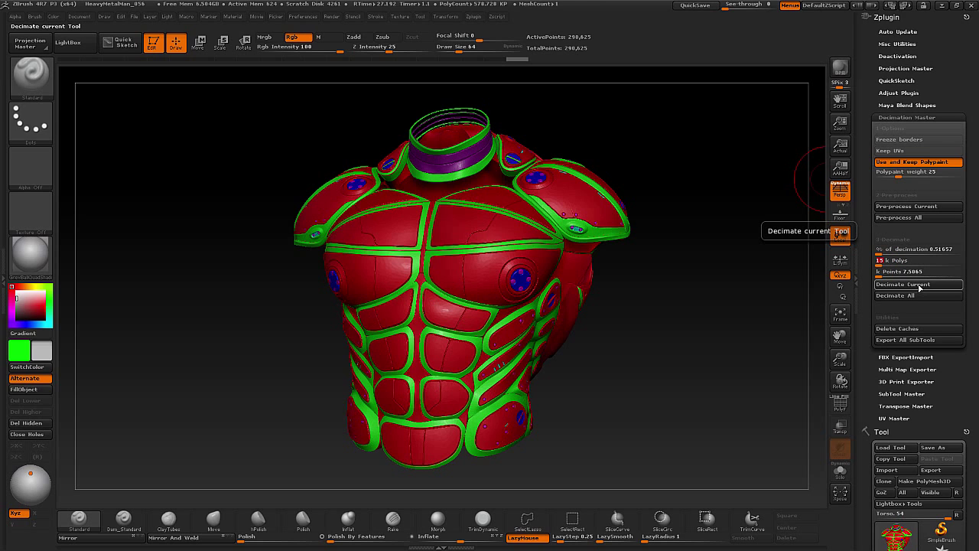
click(916, 288)
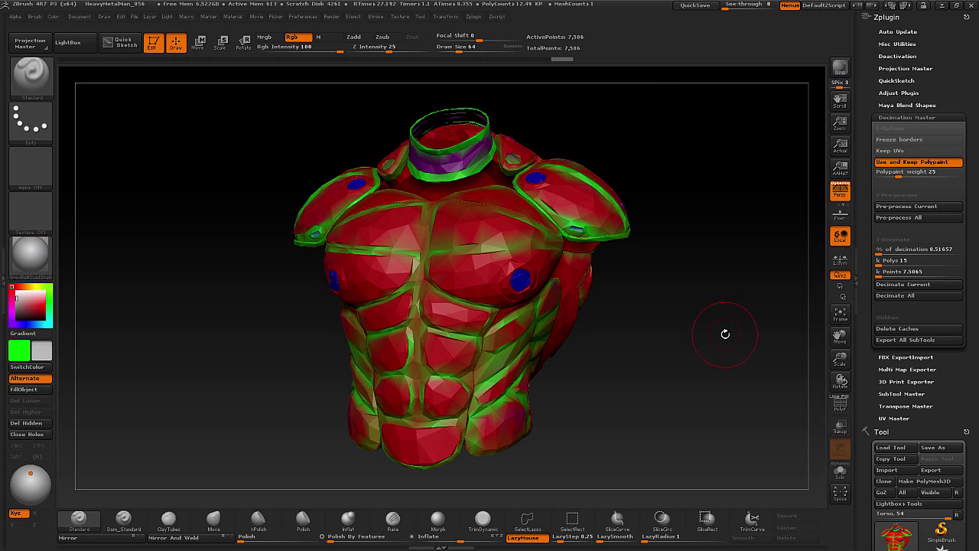
drag(721, 334, 637, 358)
drag(712, 354, 670, 390)
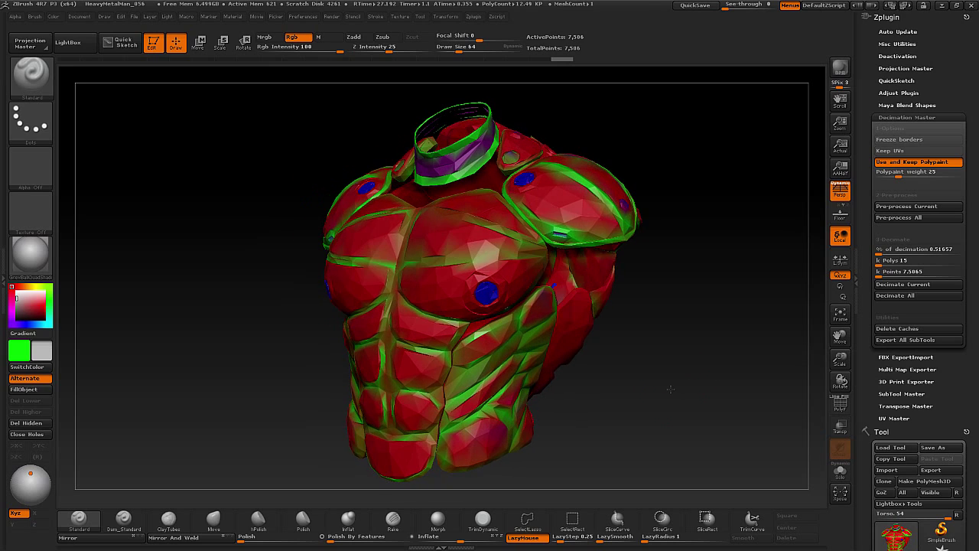
drag(869, 412, 868, 319)
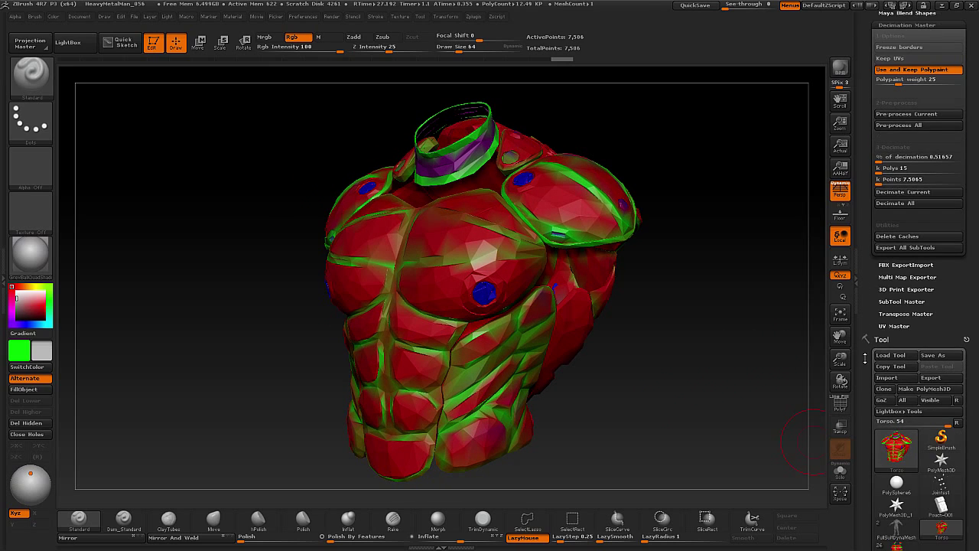
click(931, 378)
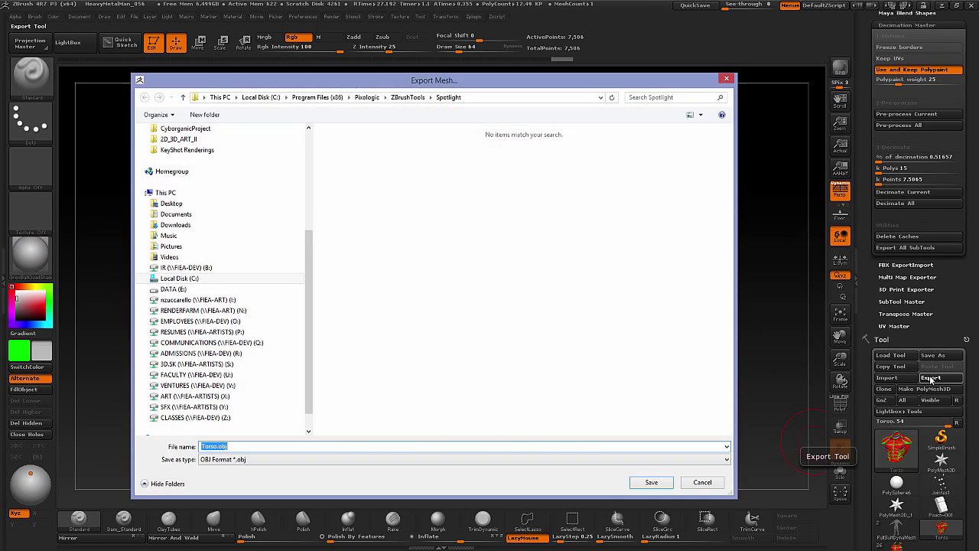
click(725, 80)
drag(721, 316, 727, 314)
Set the decimation back to 20 % and decimate the current torso
click(899, 158)
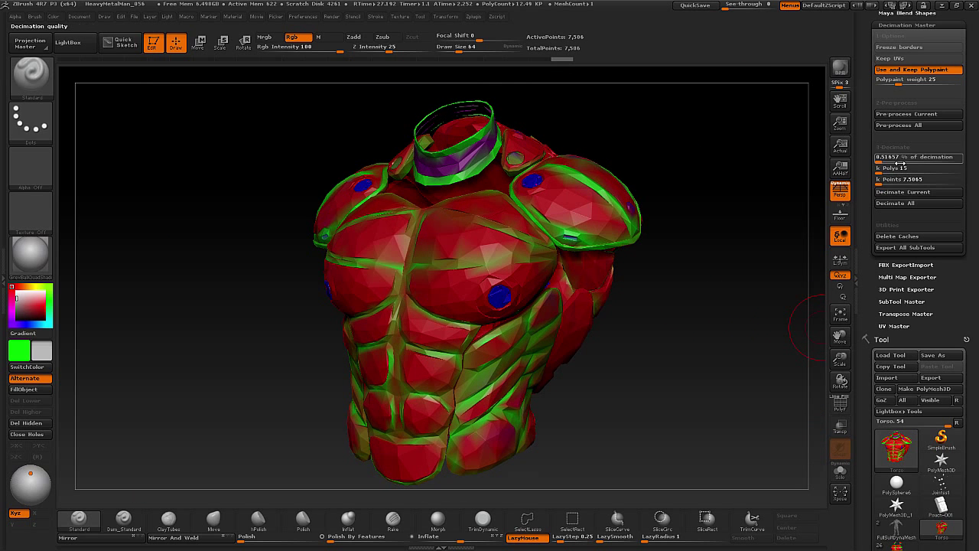
key(Return)
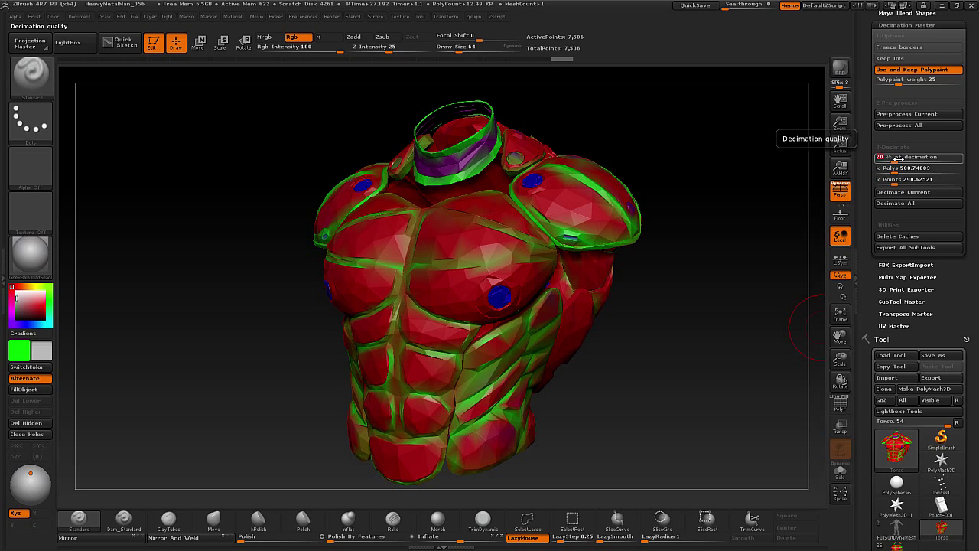
click(910, 192)
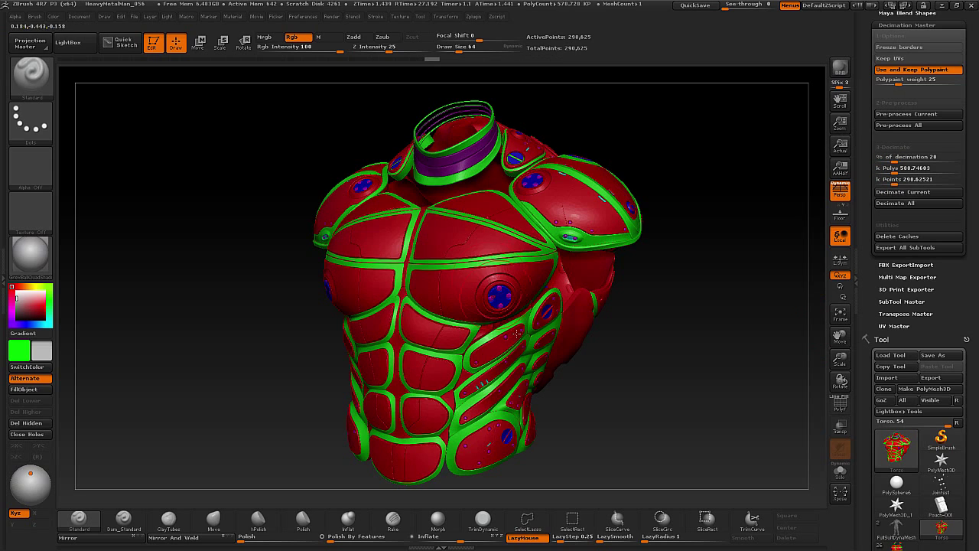
mouse_move(643, 385)
mouse_down()
mouse_move(669, 387)
mouse_move(687, 376)
mouse_up()
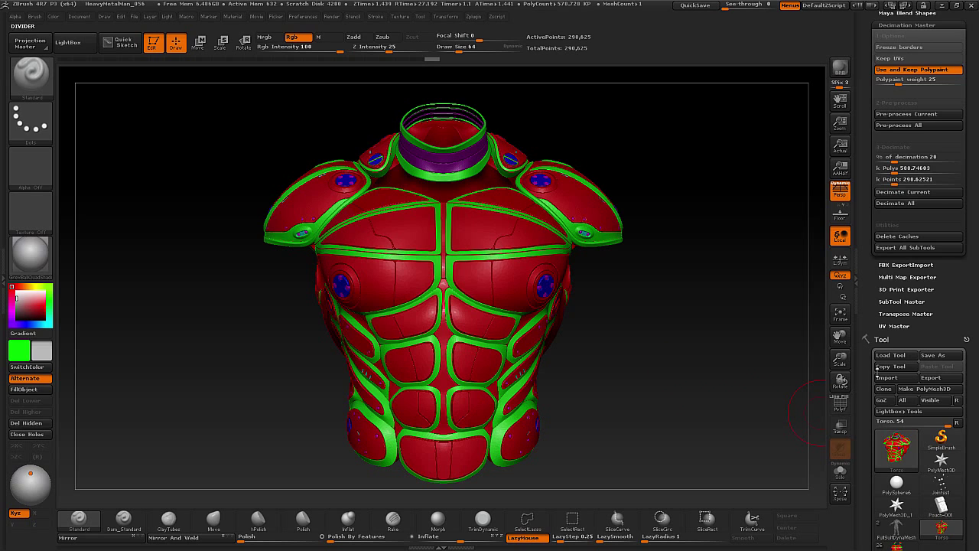
Convert the torso to a DynaMesh at resolution 512 with projection turned off, and check the closed neck opening
drag(869, 401, 870, 297)
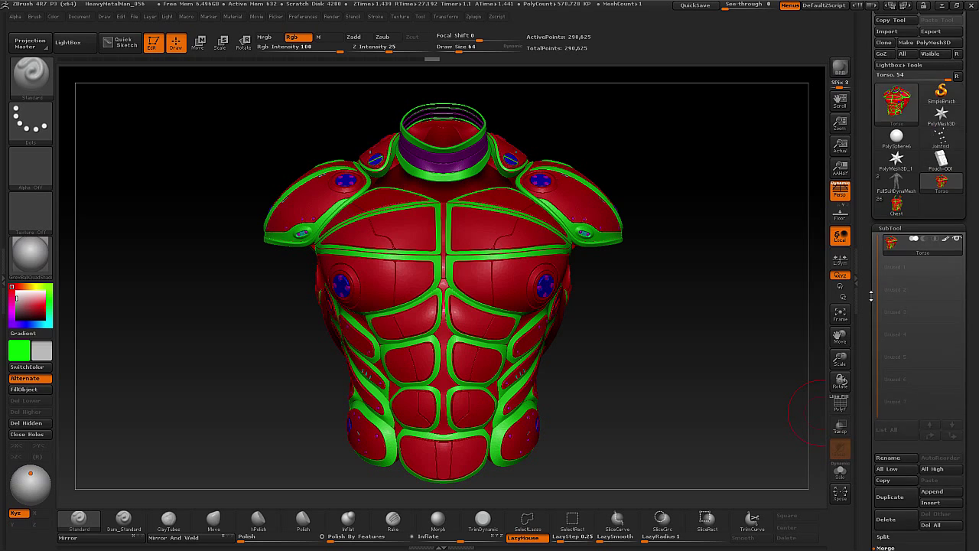
scroll(871, 297, down, 5)
click(893, 283)
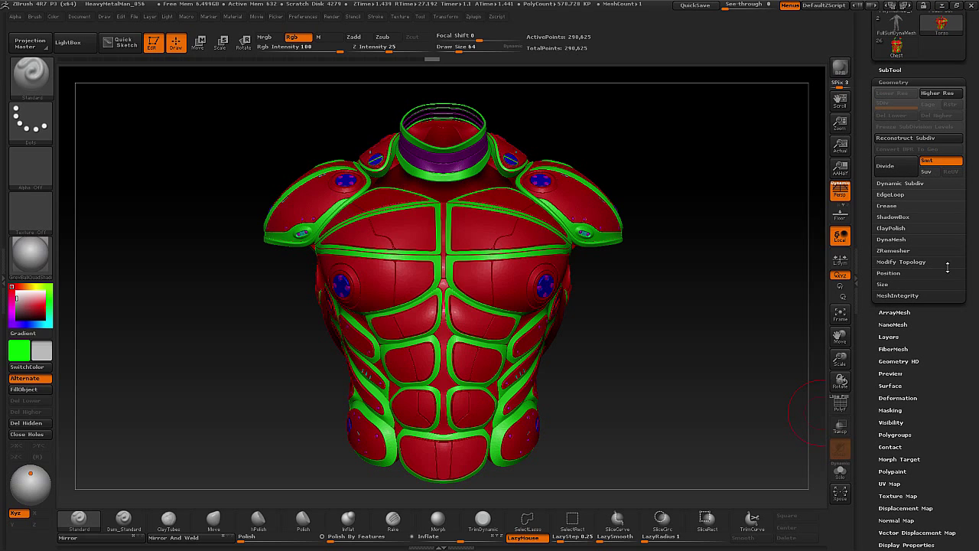
click(894, 239)
click(952, 262)
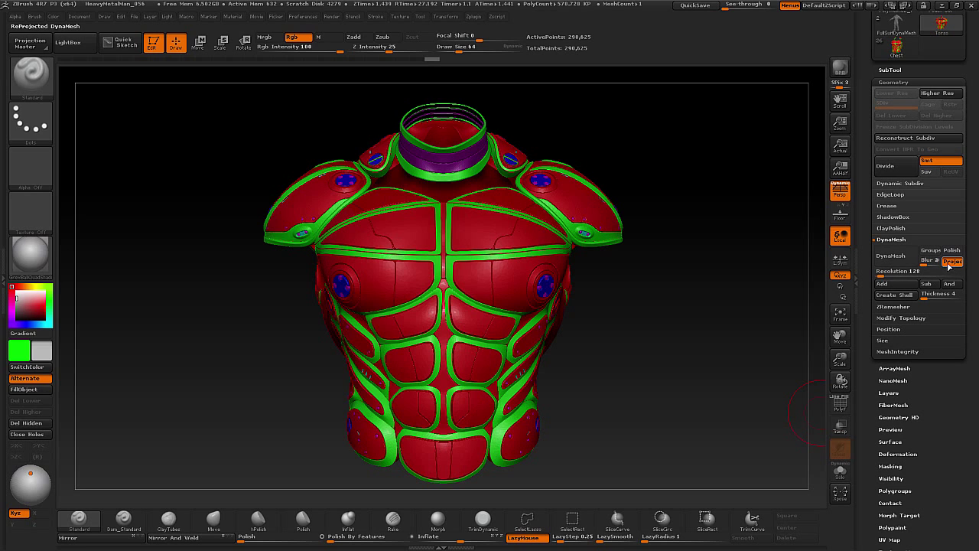
click(952, 261)
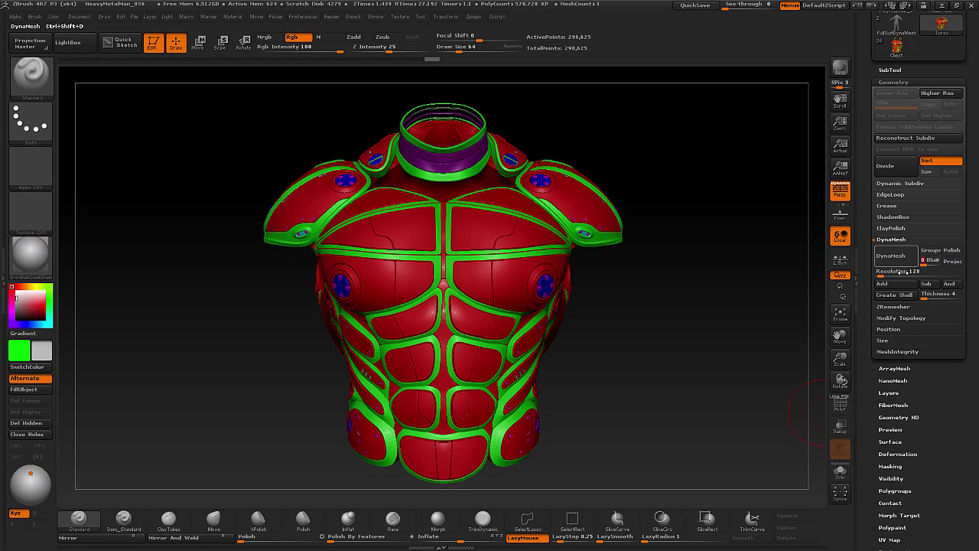
click(915, 270)
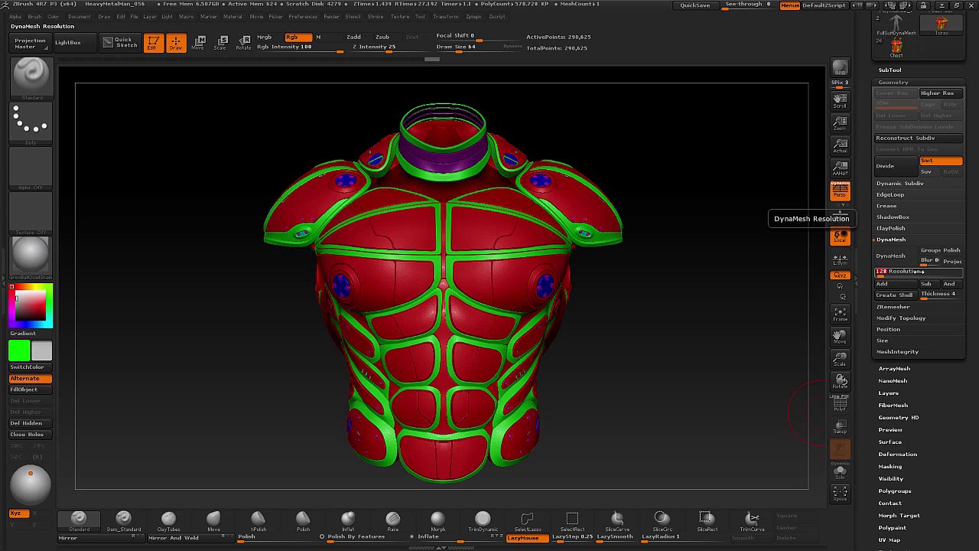
key(Return)
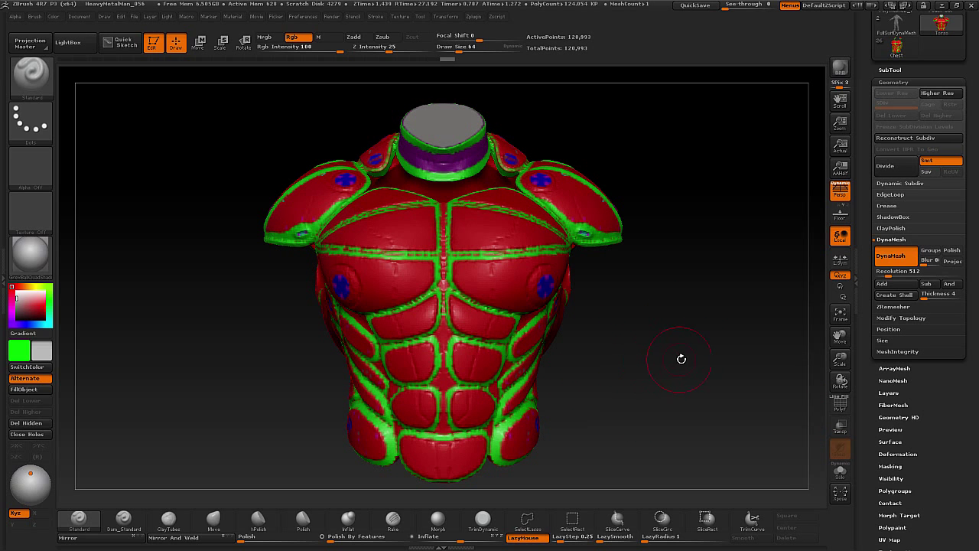
drag(681, 359, 651, 379)
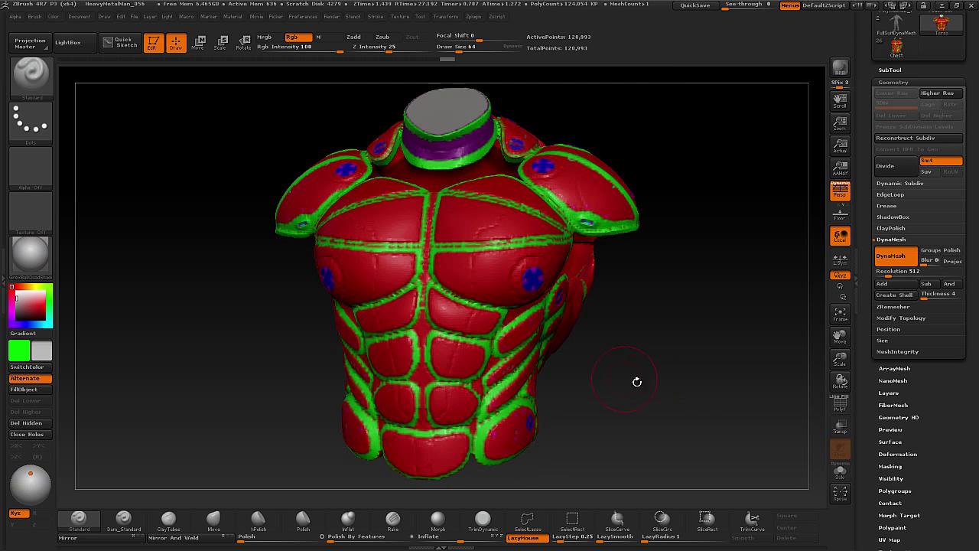
drag(737, 383, 757, 380)
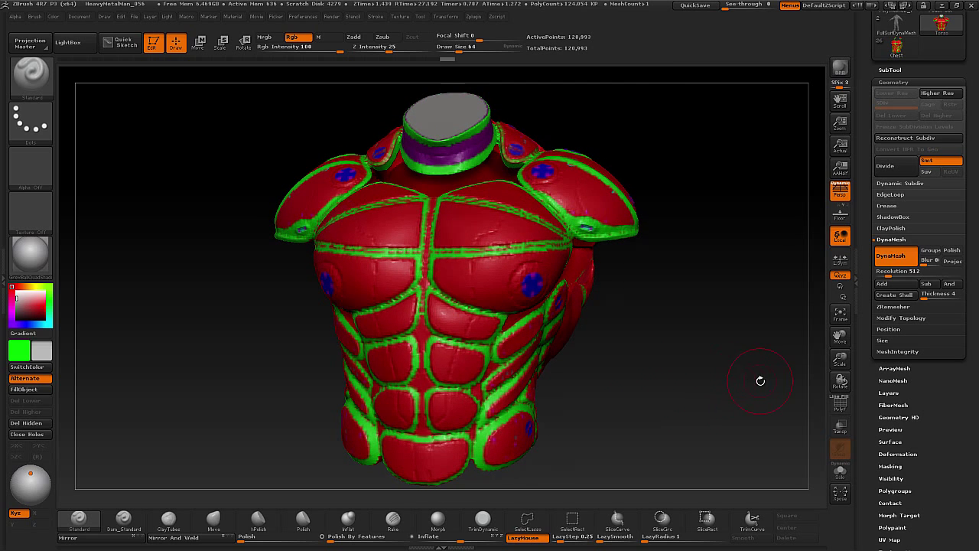
Turn off the polypaint display of the Torso subtool
click(890, 69)
key(shift+f)
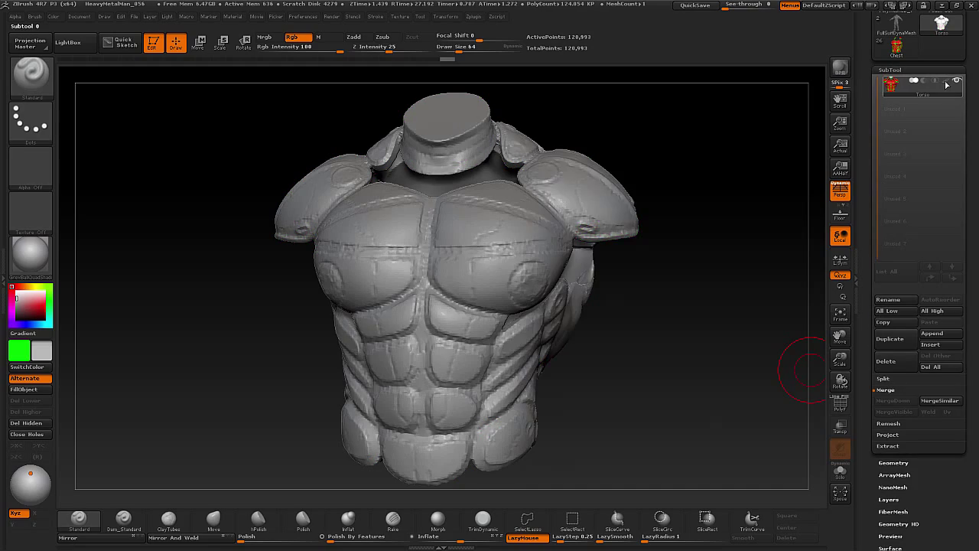
drag(713, 290, 704, 339)
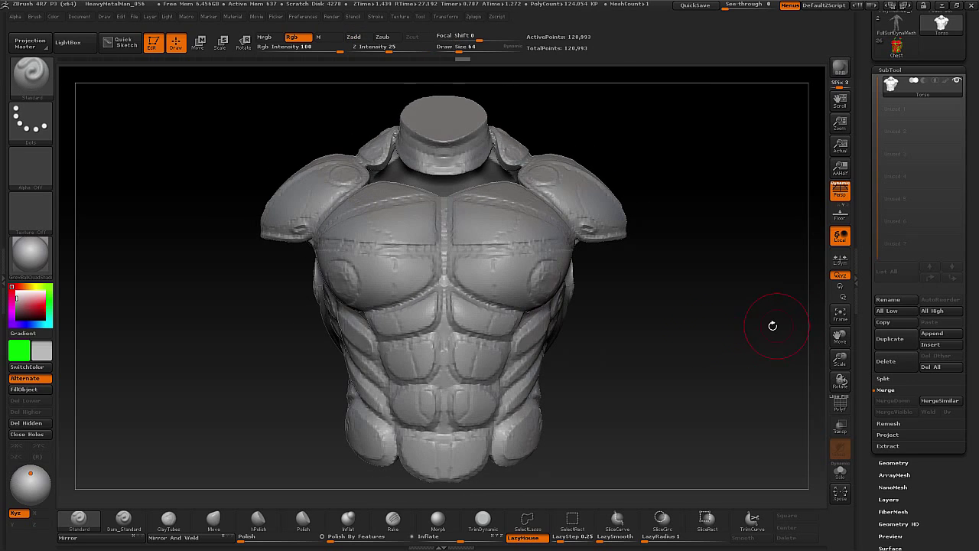
Apply ClayPolish to the torso with Max 25 to smooth out its surface detail
drag(864, 313, 879, 229)
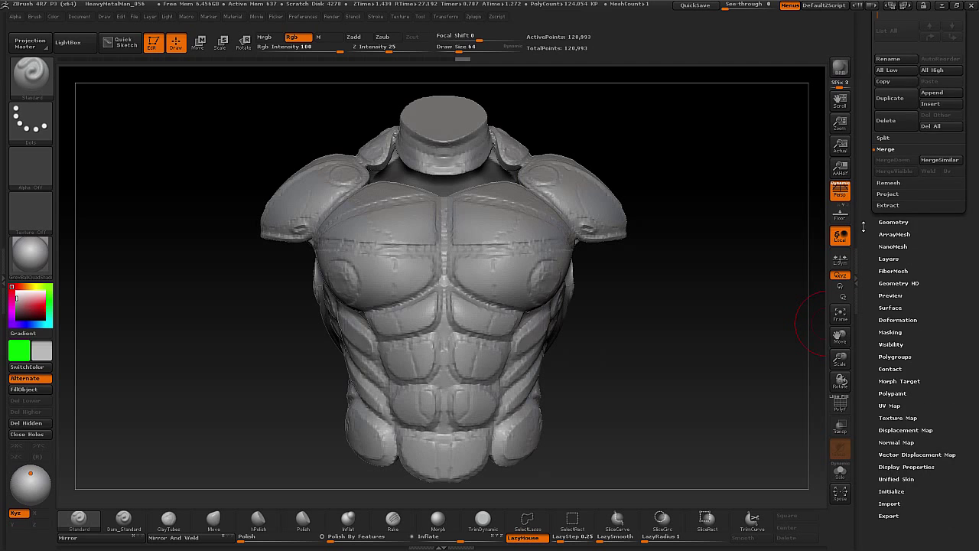
click(895, 228)
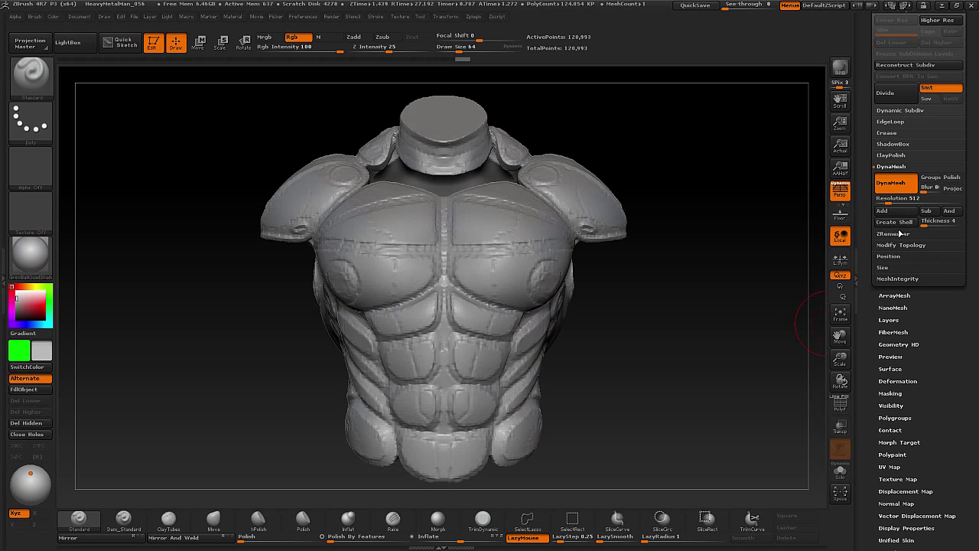
click(891, 156)
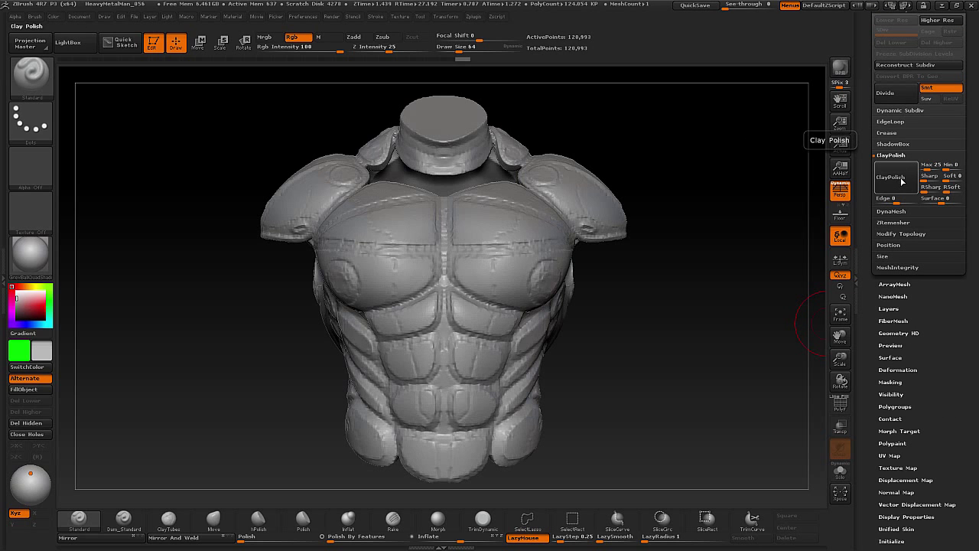
click(902, 181)
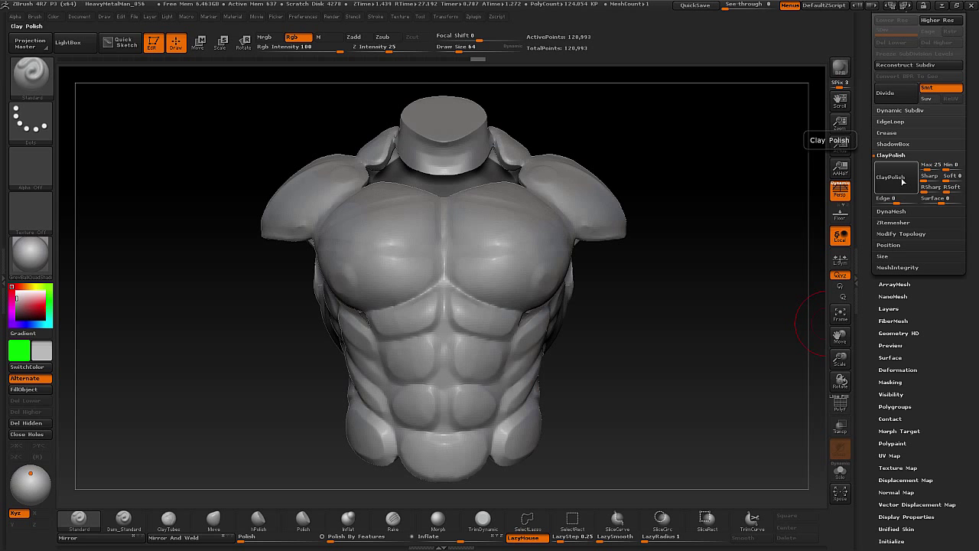
drag(749, 321, 780, 324)
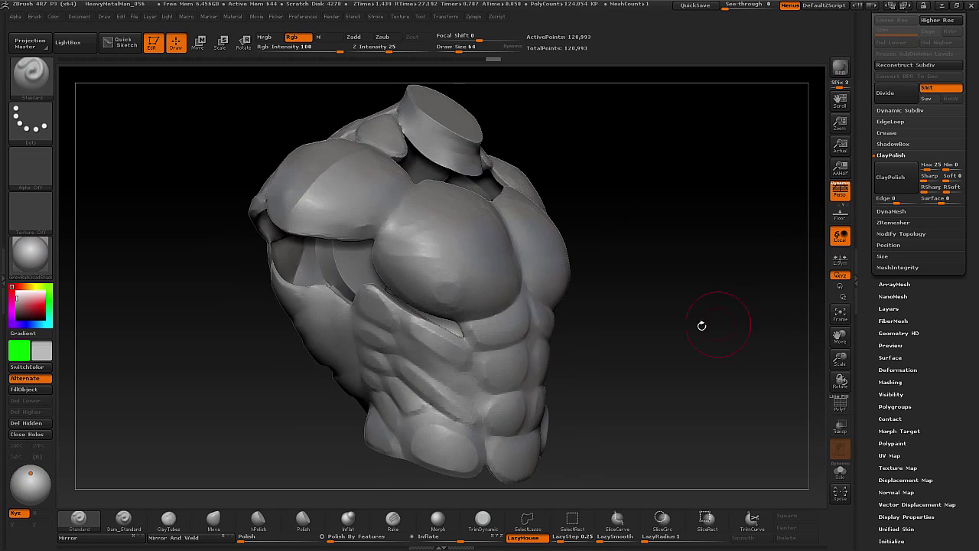
mouse_move(701, 325)
mouse_down()
mouse_move(754, 334)
mouse_move(704, 346)
mouse_move(742, 325)
mouse_move(727, 338)
mouse_move(695, 324)
mouse_move(650, 334)
mouse_up()
Turn on X symmetry and smooth the leftover panel seams on the torso's back with the Smooth brush
mouse_move(497, 275)
shift+mouse_down()
mouse_move(507, 269)
mouse_move(500, 277)
shift+mouse_up()
key(shift)
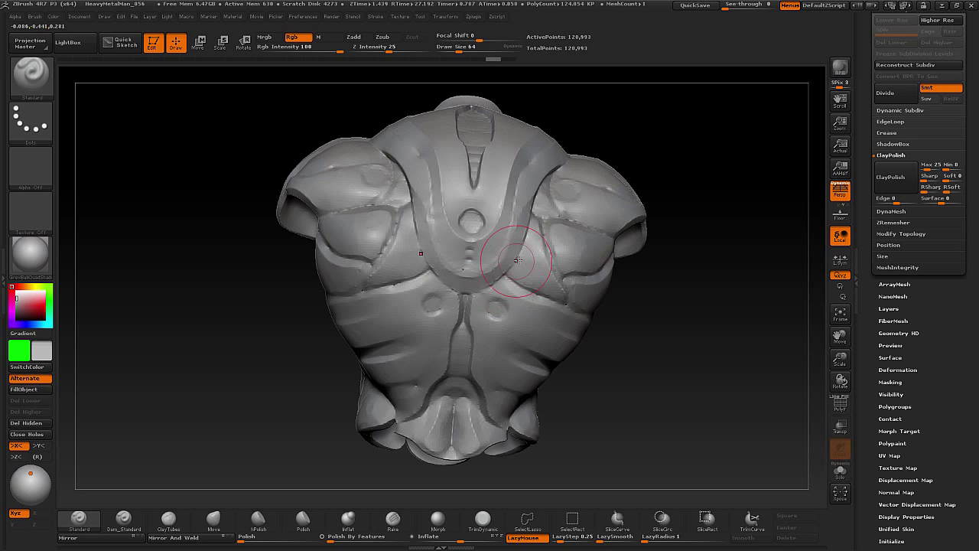
key(shift)
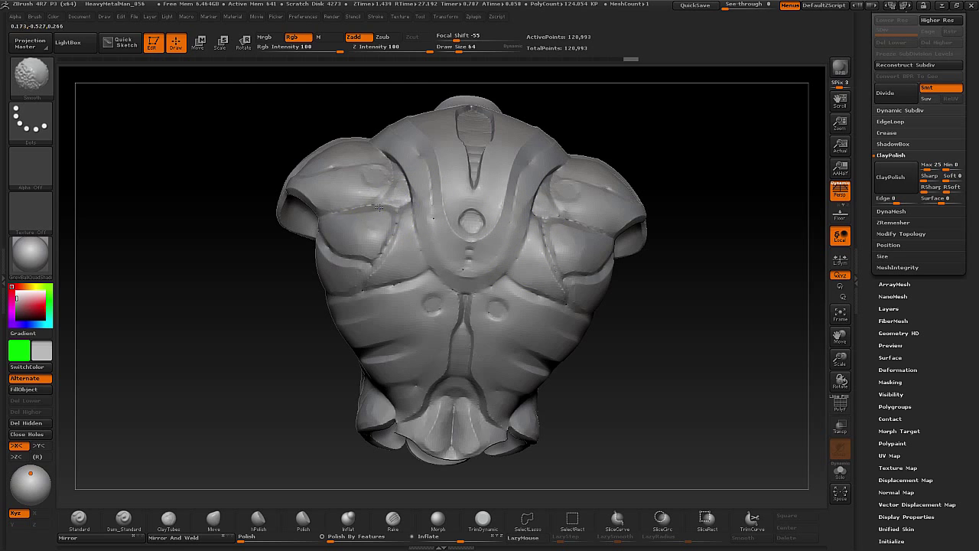
key(shift)
drag(608, 335, 459, 344)
key(shift)
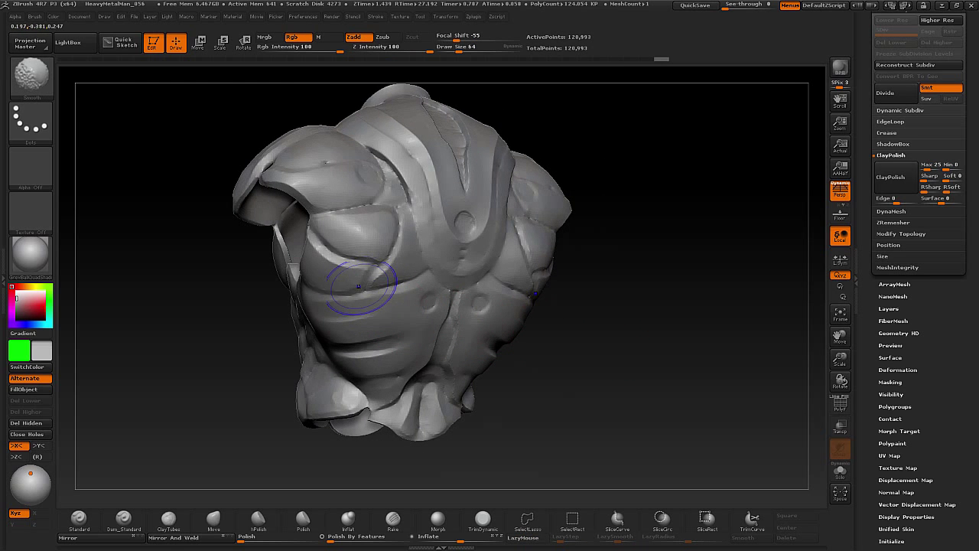
mouse_move(618, 365)
mouse_down()
mouse_move(636, 390)
mouse_move(614, 383)
mouse_move(595, 388)
mouse_move(625, 399)
mouse_move(619, 387)
mouse_move(627, 395)
mouse_move(585, 402)
mouse_move(595, 365)
mouse_up()
mouse_move(615, 253)
mouse_down()
mouse_move(607, 313)
mouse_move(589, 321)
mouse_up()
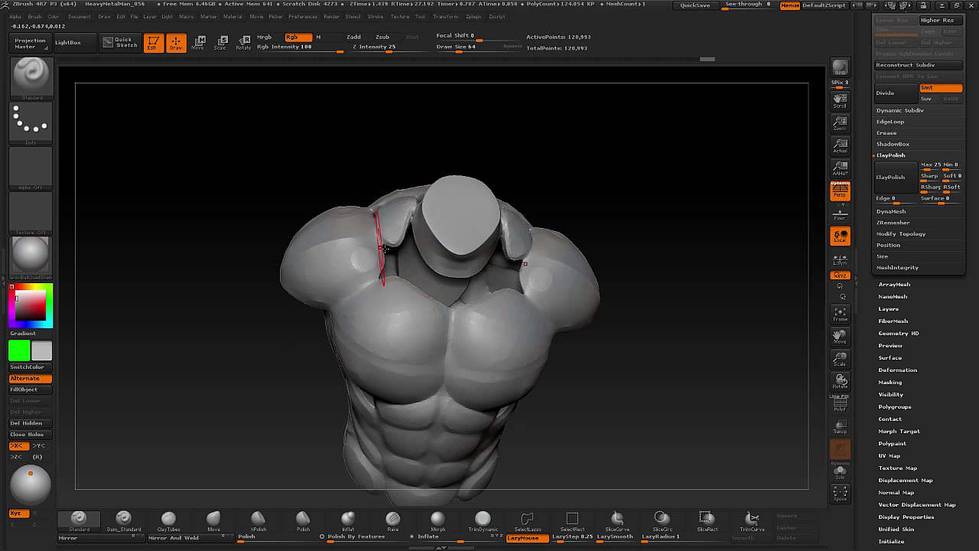
Examine the smoothed torso's wireframe, shoulders, sides and front
drag(644, 261, 666, 273)
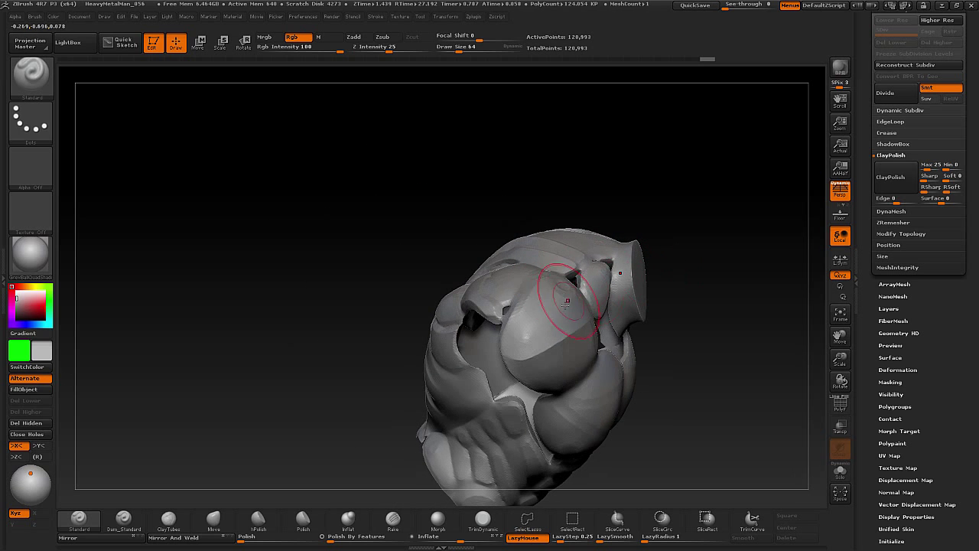
drag(686, 364, 690, 395)
key(shift+f)
drag(749, 408, 658, 402)
key(shift+f)
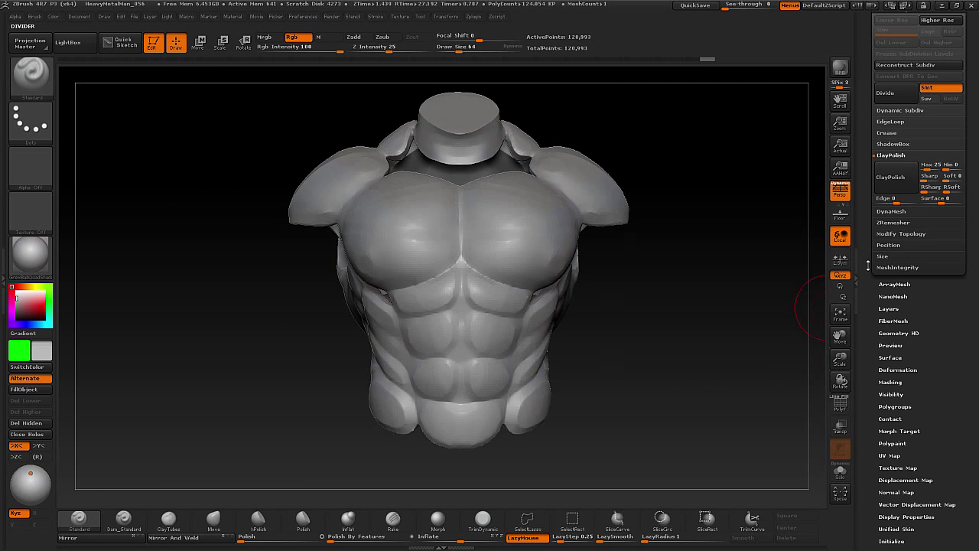
drag(622, 398, 688, 409)
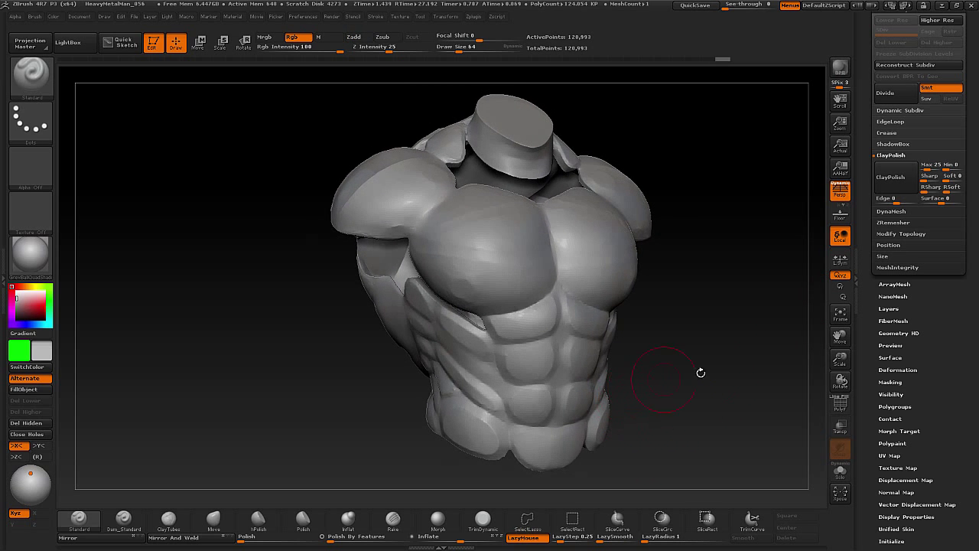
drag(699, 372, 665, 436)
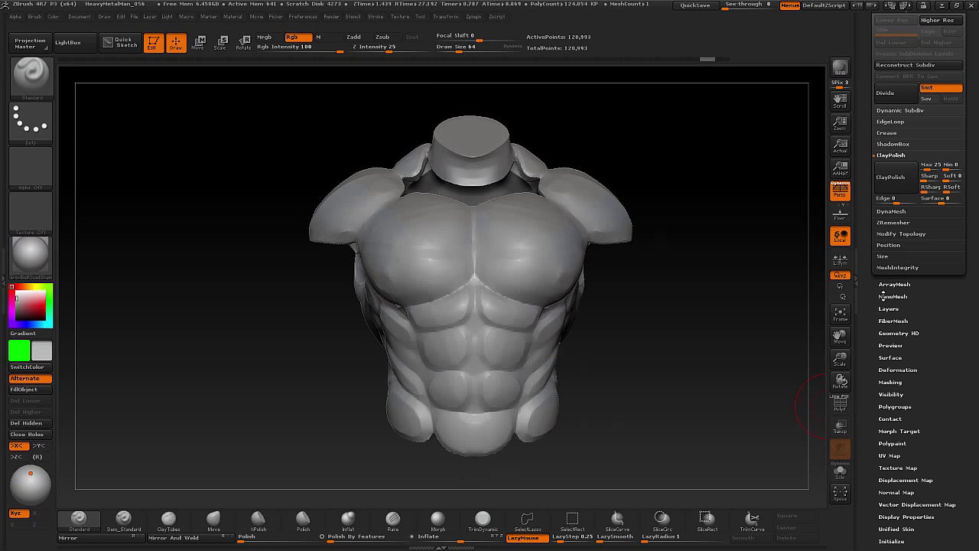
Run ZRemesher on the torso with a target polygon count of 10
click(892, 221)
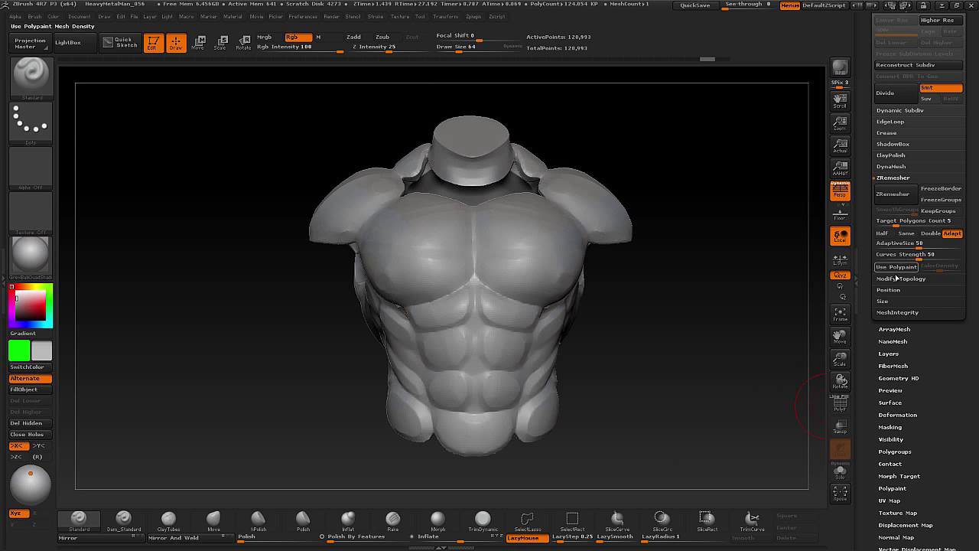
drag(896, 221, 888, 222)
text(10)
key(Return)
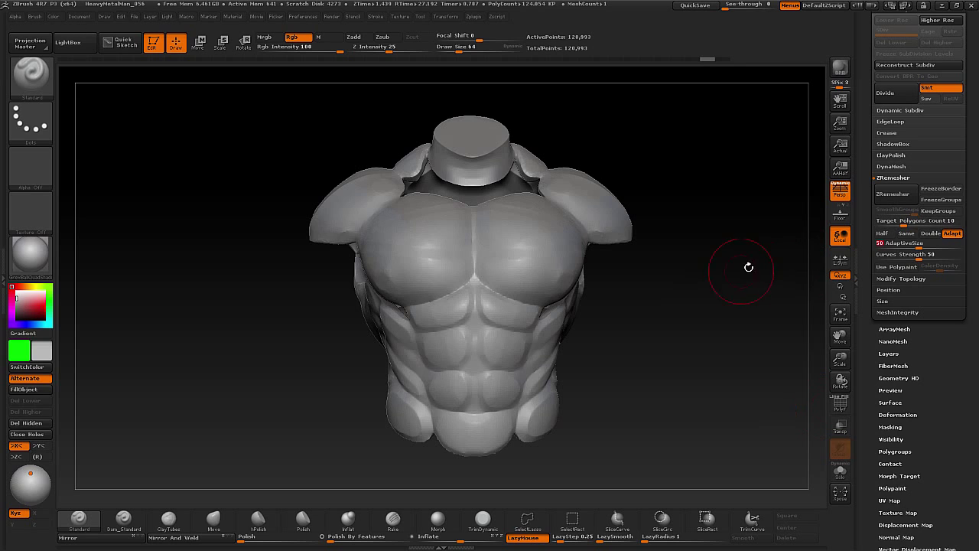
drag(600, 325, 745, 325)
click(899, 197)
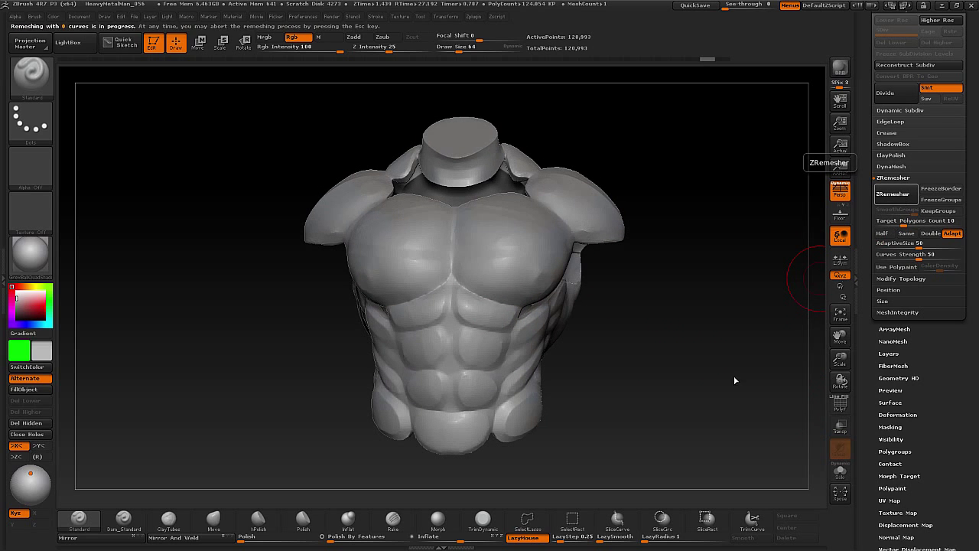
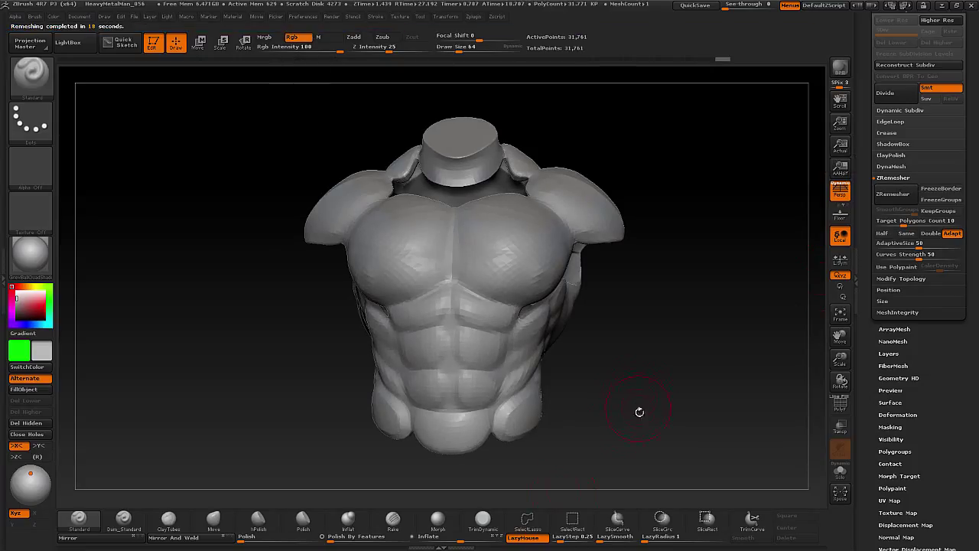
Examine the remeshed torso from the front, sides and back, checking its topology with the wireframe shown, and hide the wireframe again
mouse_move(640, 412)
mouse_down()
mouse_move(673, 397)
mouse_move(615, 426)
mouse_up()
mouse_move(635, 378)
mouse_down()
mouse_move(608, 395)
mouse_move(641, 387)
mouse_move(617, 379)
mouse_up()
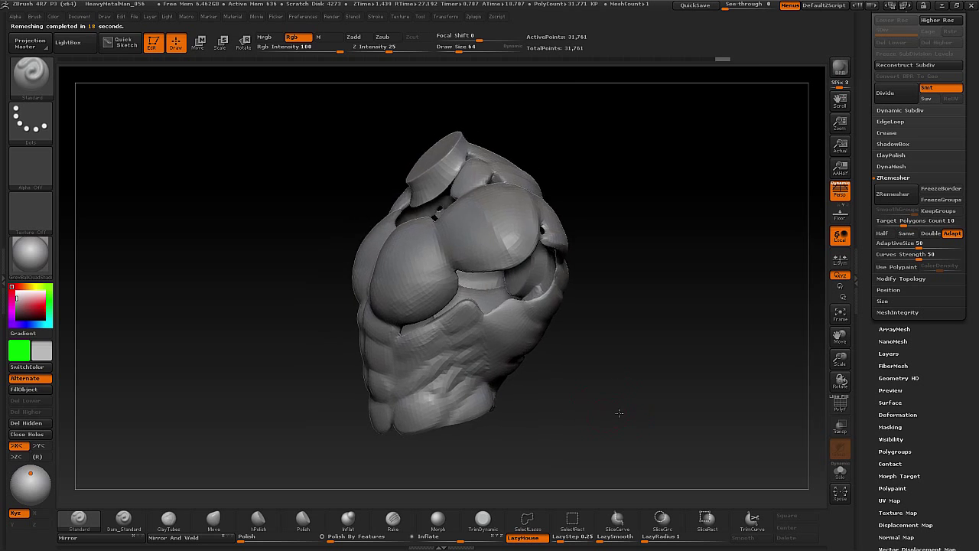
drag(619, 413, 654, 408)
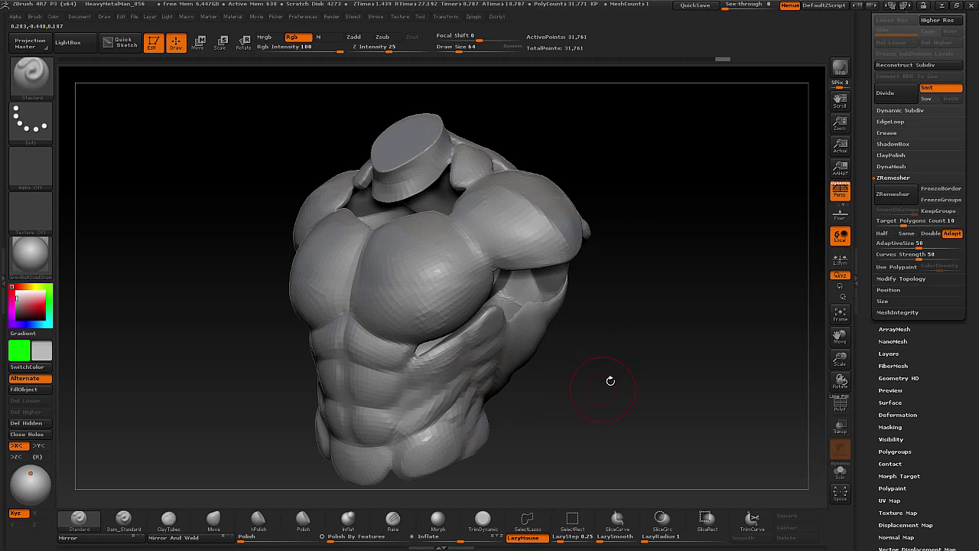
drag(610, 380, 609, 288)
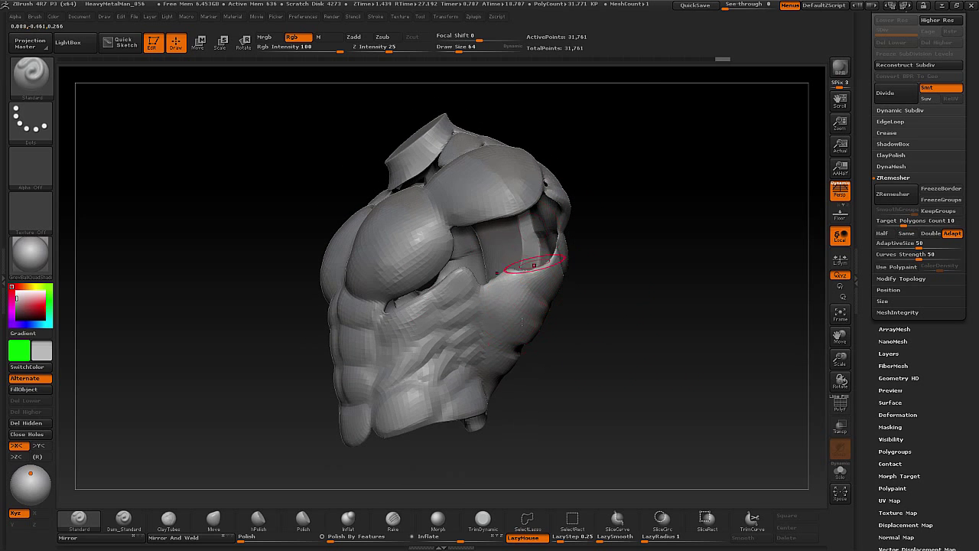
drag(545, 387, 627, 390)
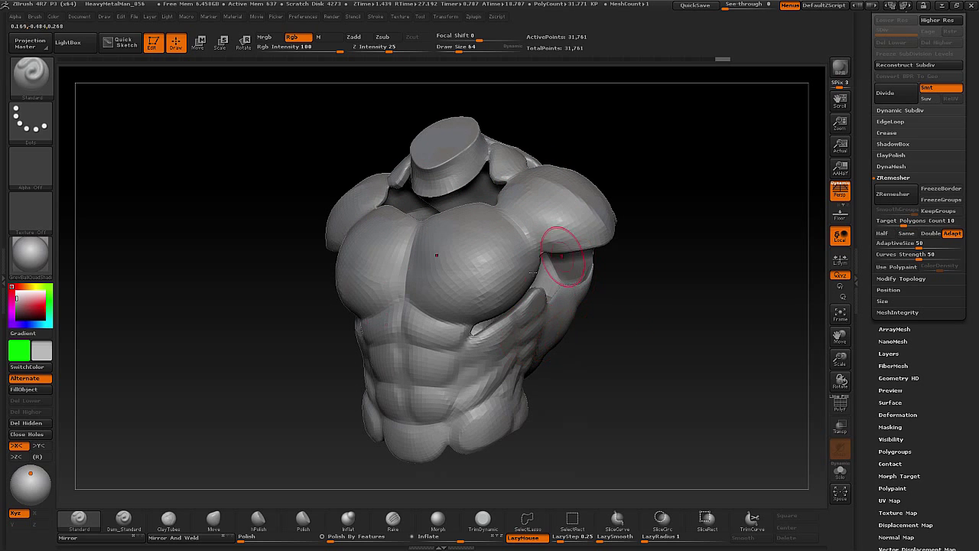
drag(581, 420, 589, 417)
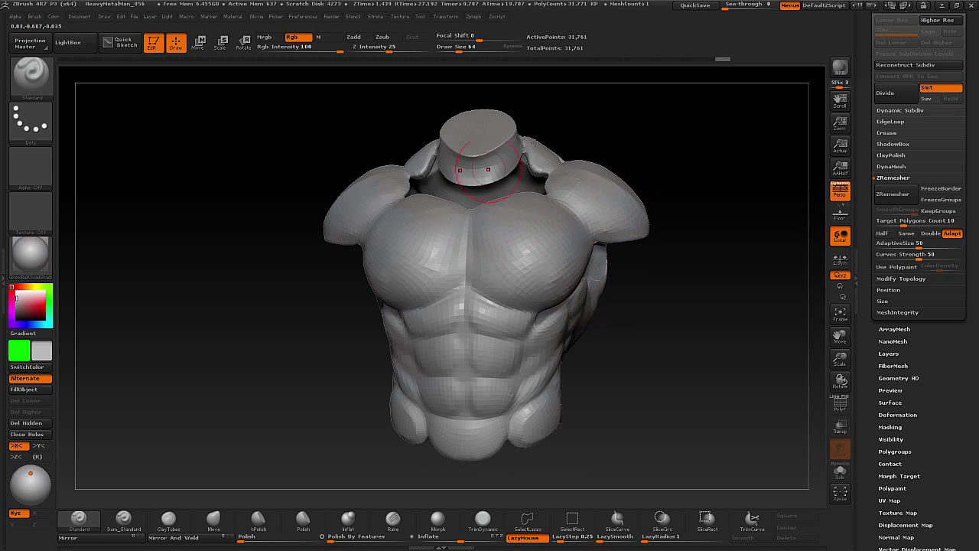
mouse_move(664, 335)
mouse_down()
mouse_move(649, 404)
mouse_move(650, 344)
mouse_up()
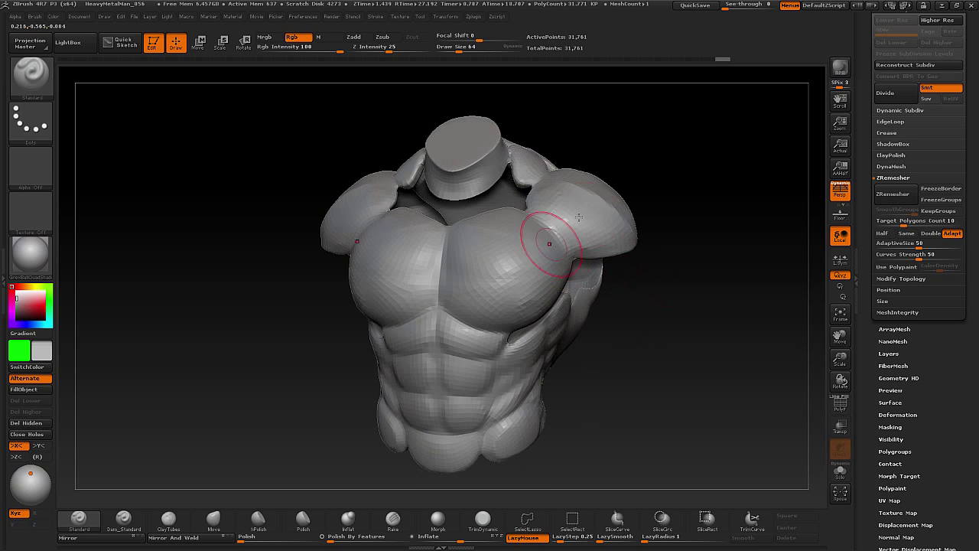
drag(656, 302, 581, 330)
drag(727, 300, 803, 387)
click(839, 403)
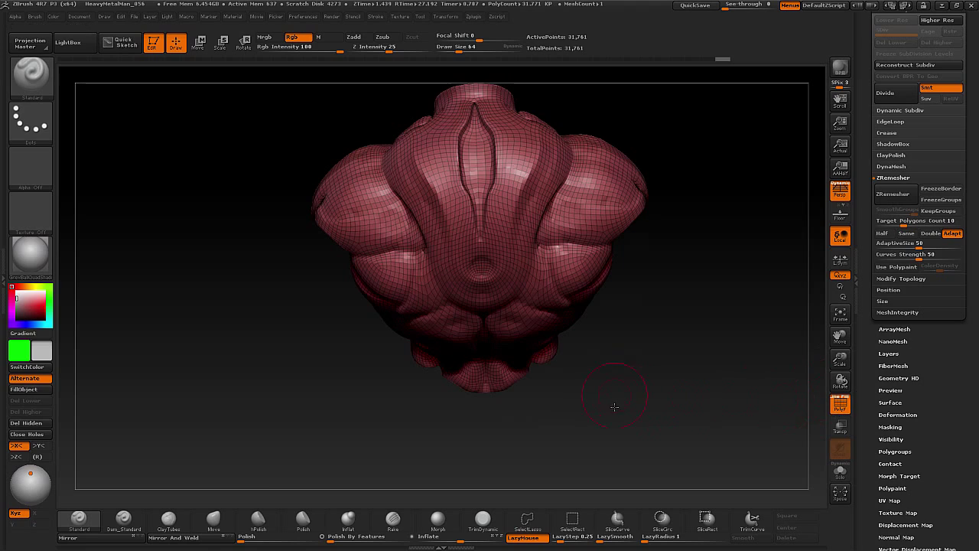
drag(614, 406, 658, 405)
click(840, 403)
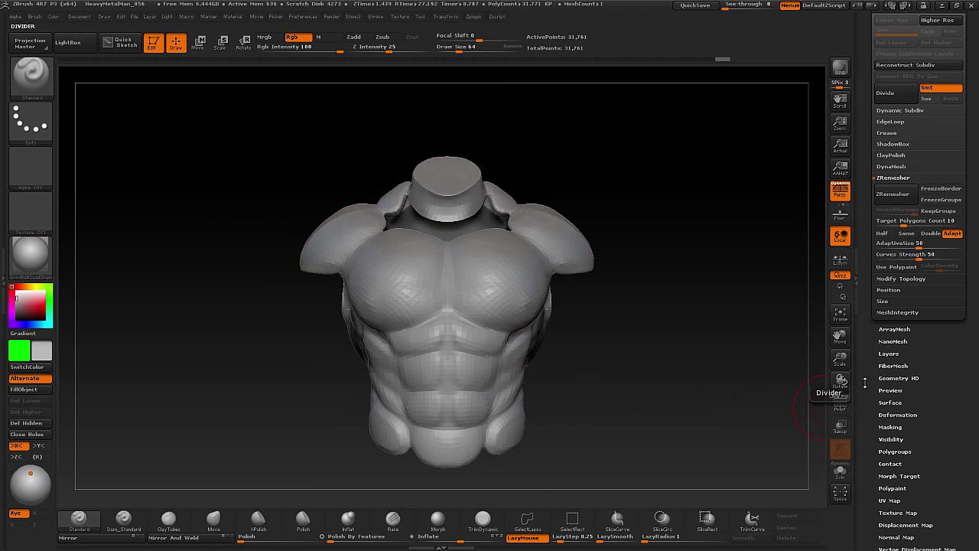
Open the torso's subtool list and check its polygon and point counts
drag(869, 318, 876, 380)
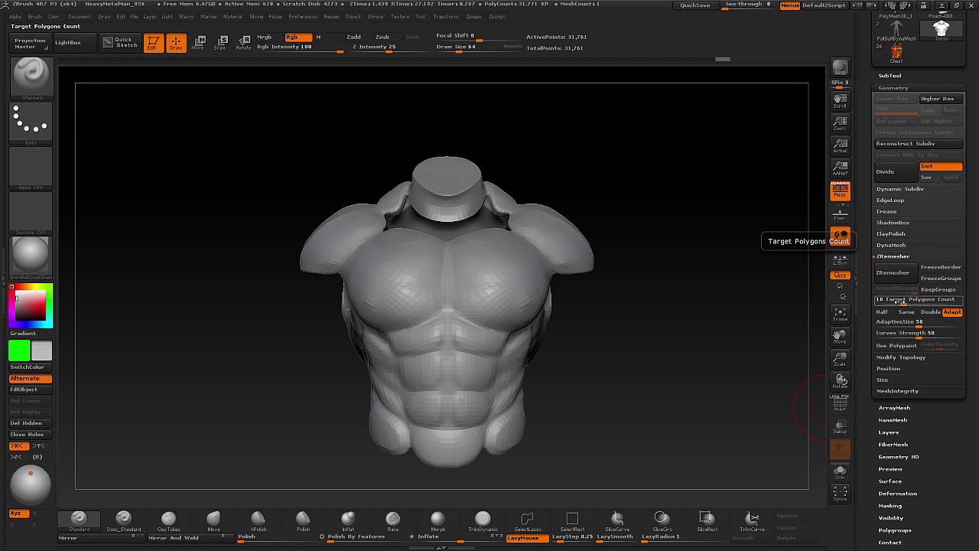
drag(863, 96, 868, 243)
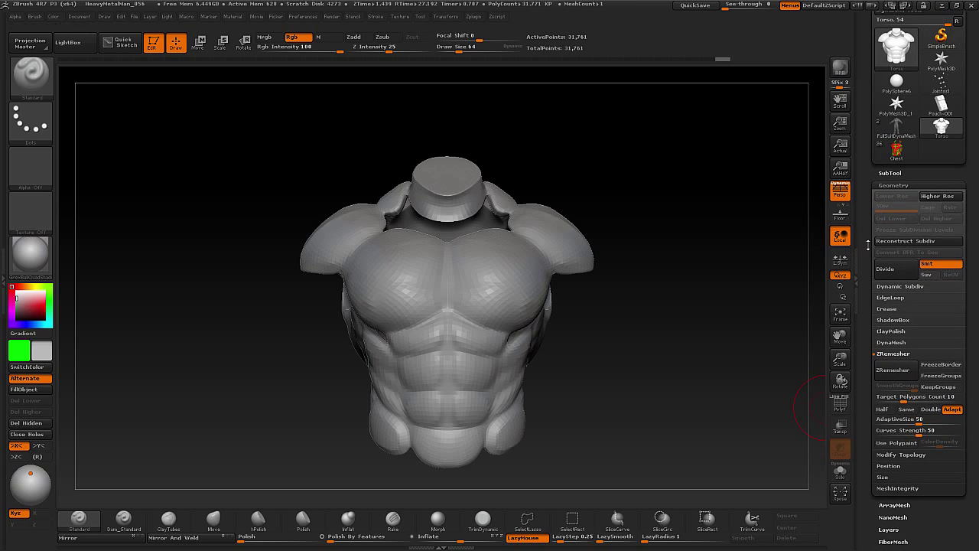
click(889, 173)
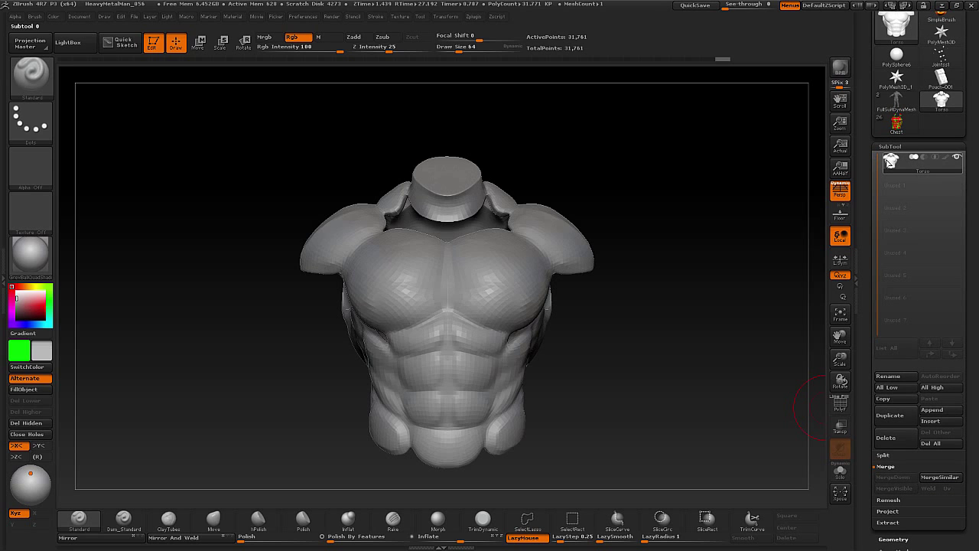
mouse_move(890, 162)
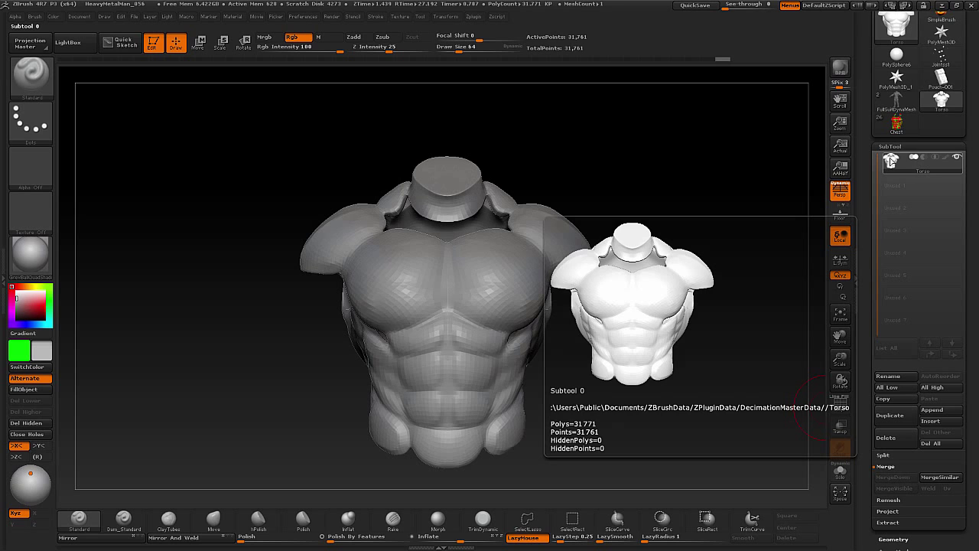
drag(691, 351, 772, 365)
Return to the Geometry settings and set ZRemesher's Target Polygons Count to 10
drag(865, 404, 923, 322)
click(922, 319)
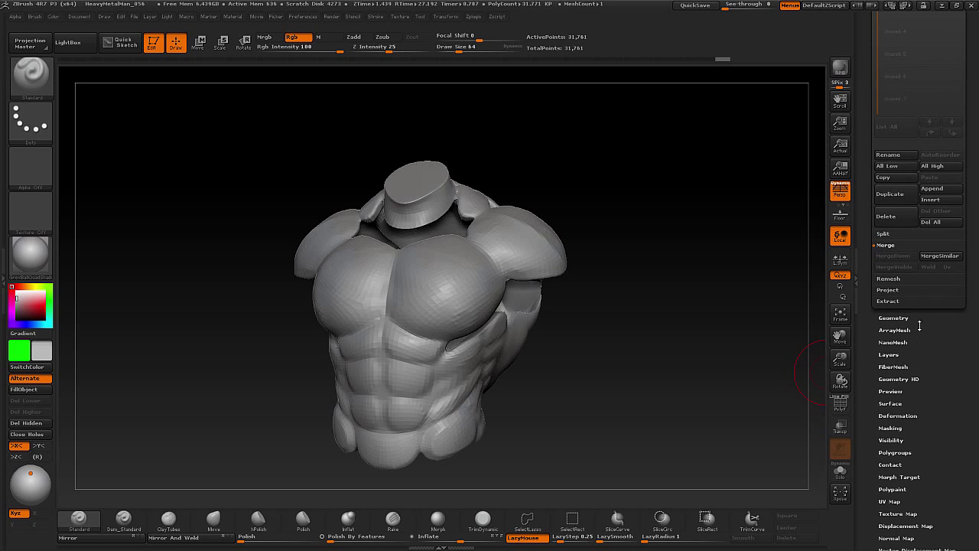
scroll(935, 339, up, 5)
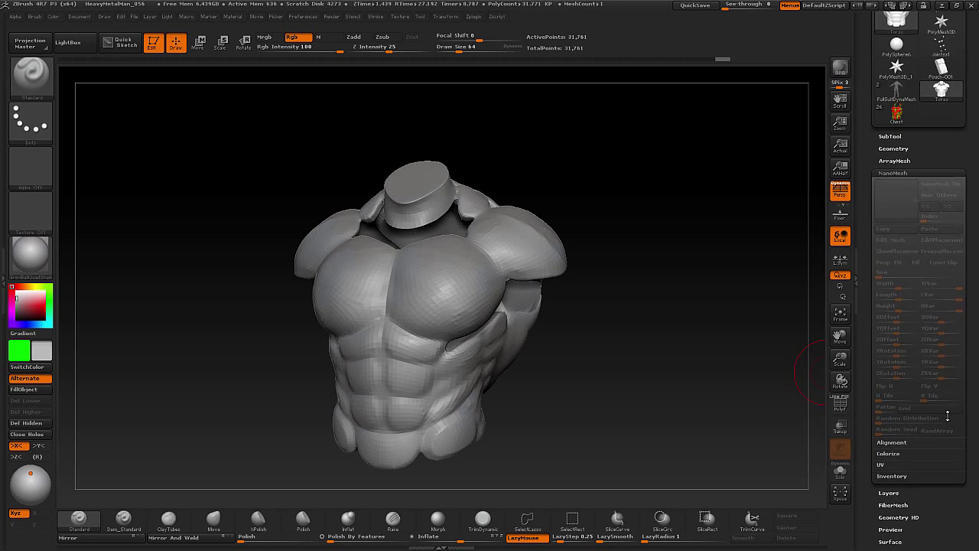
click(897, 190)
click(894, 166)
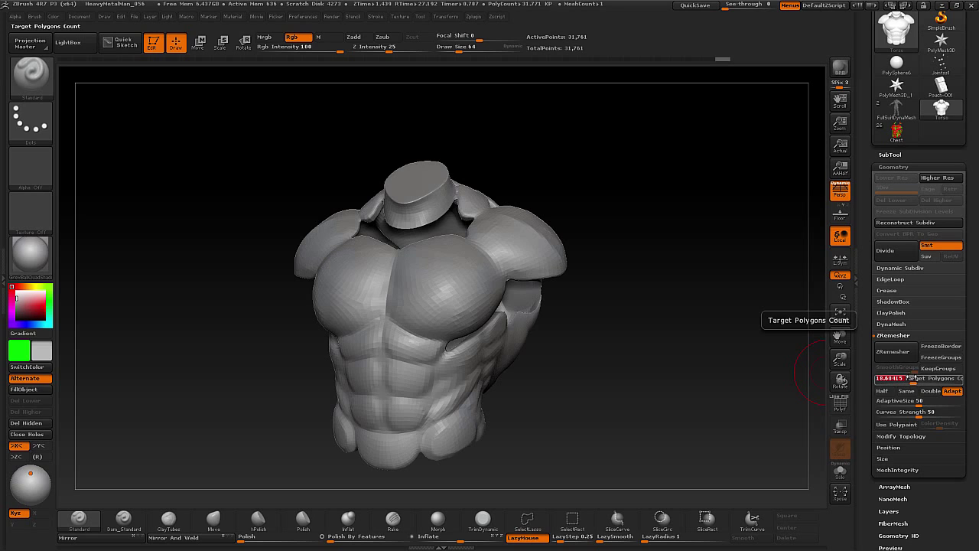
drag(898, 380, 900, 381)
text(10)
key(Return)
Switch to the FullSuitDynaMesh tool, show its subtools and isolate the FullSuitDynaMesh subtool with Solo
mouse_move(594, 364)
mouse_down()
mouse_move(640, 390)
mouse_move(666, 385)
mouse_move(648, 408)
mouse_move(612, 351)
mouse_move(402, 312)
mouse_up()
mouse_move(458, 270)
mouse_down()
mouse_move(497, 394)
mouse_move(566, 401)
mouse_move(580, 389)
mouse_up()
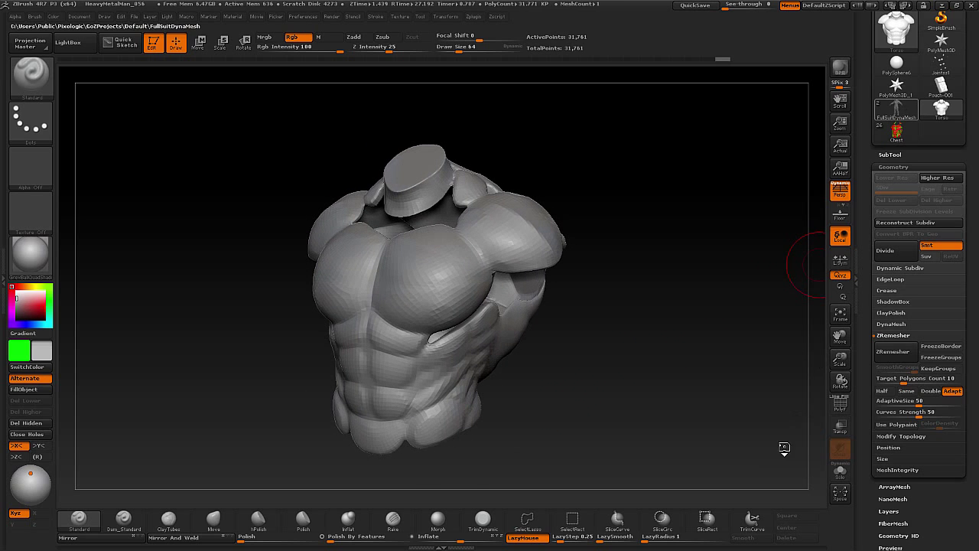
click(891, 155)
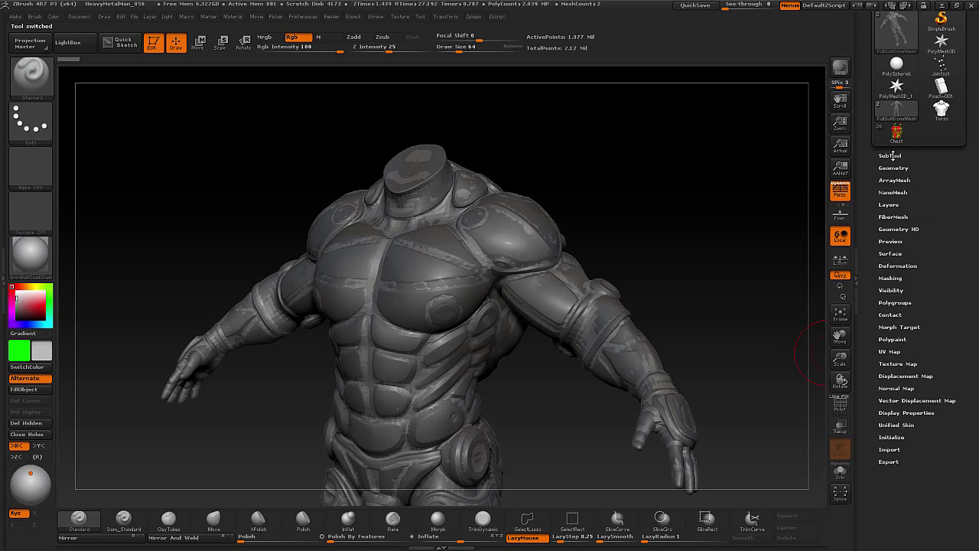
click(834, 473)
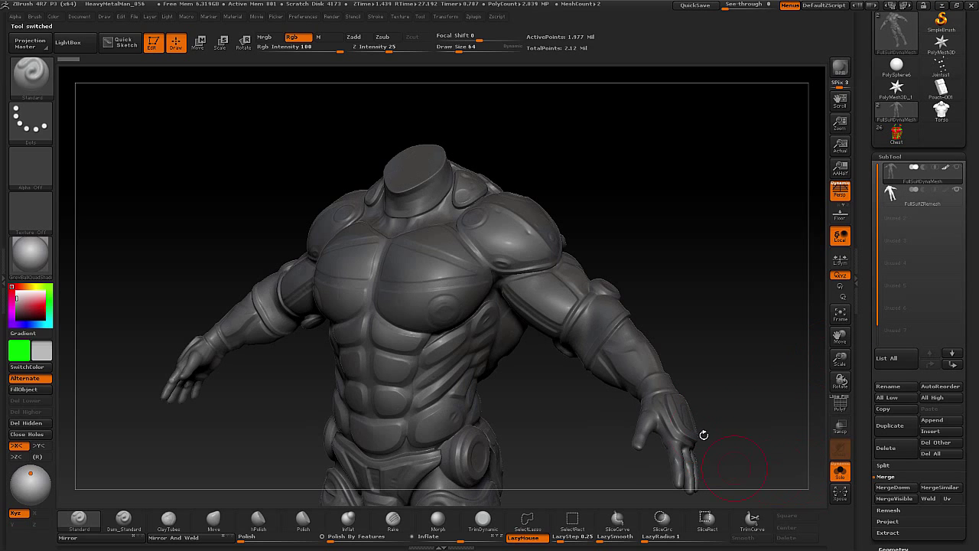
Examine the high-resolution full suit's chest, shoulders and arms with the wireframe shown, and hide the wireframe again
drag(744, 325, 720, 251)
click(840, 404)
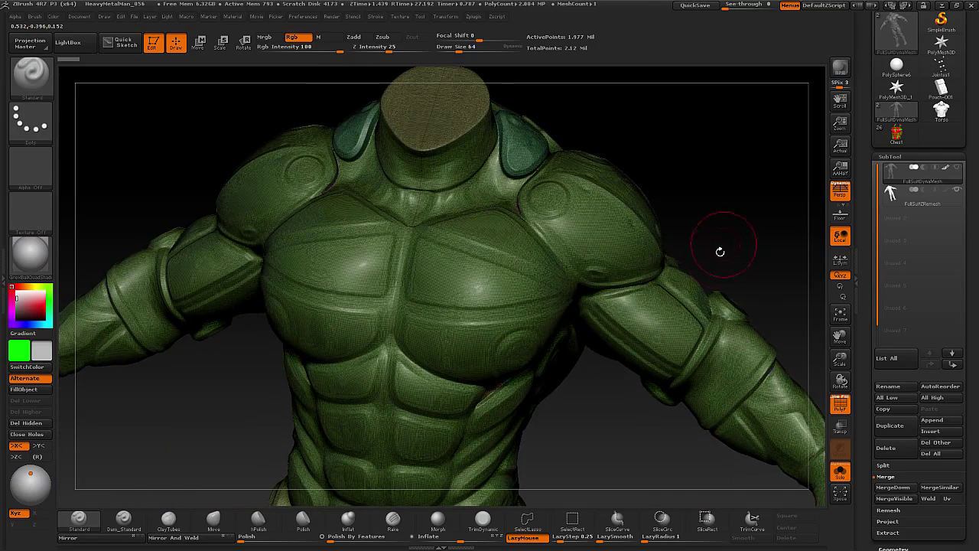
drag(591, 443, 567, 381)
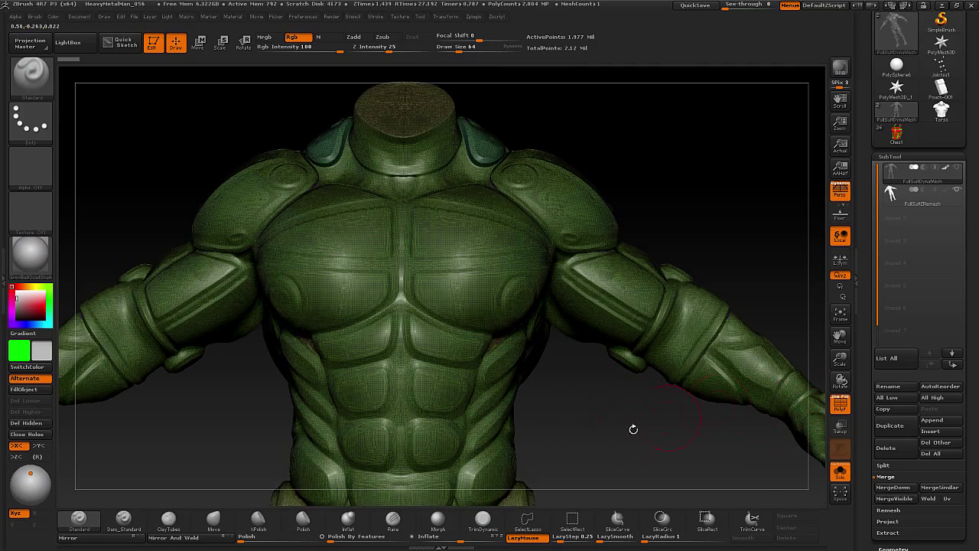
drag(608, 441, 826, 444)
key(shift+f)
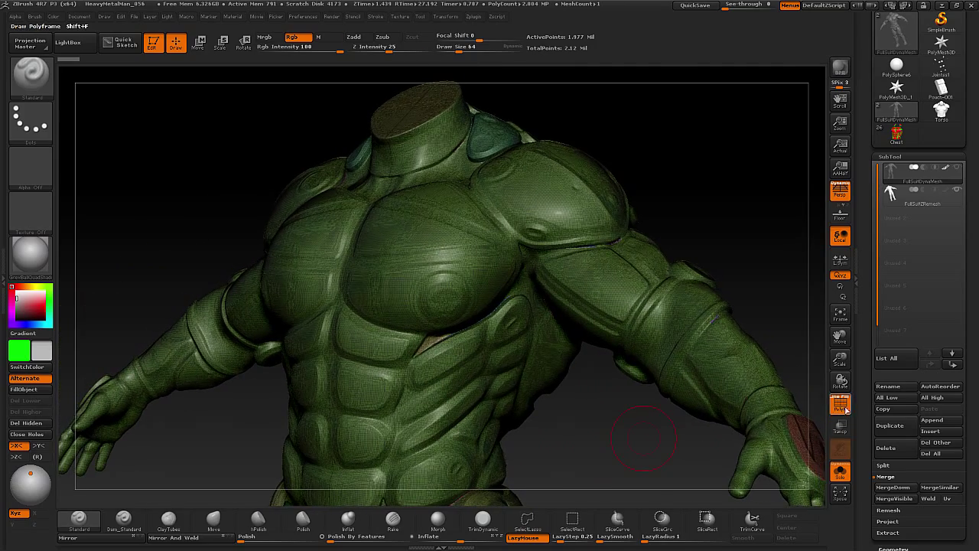
alt+drag(719, 224, 586, 179)
drag(578, 424, 836, 241)
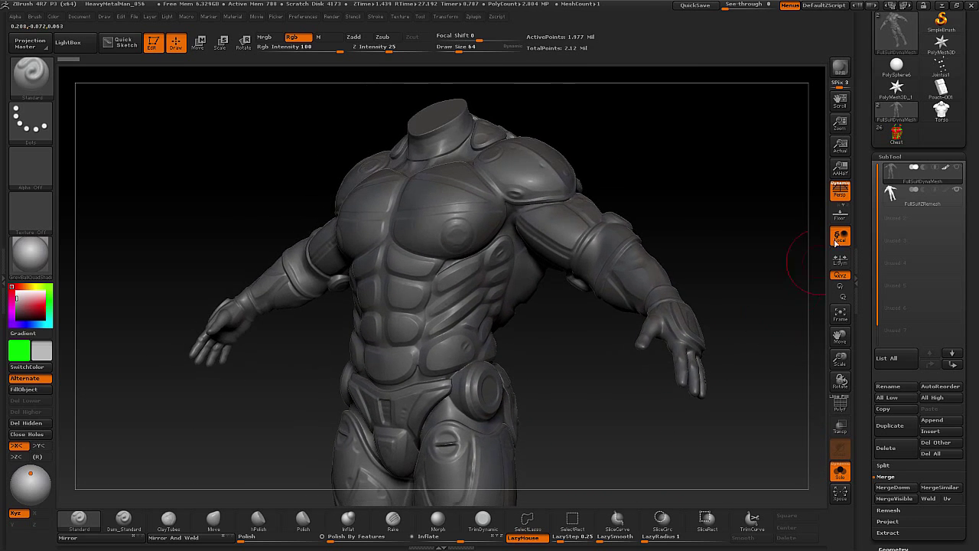
Select the FullSuitZRemesh subtool, show its wireframe and examine the topology of the whole body
click(890, 194)
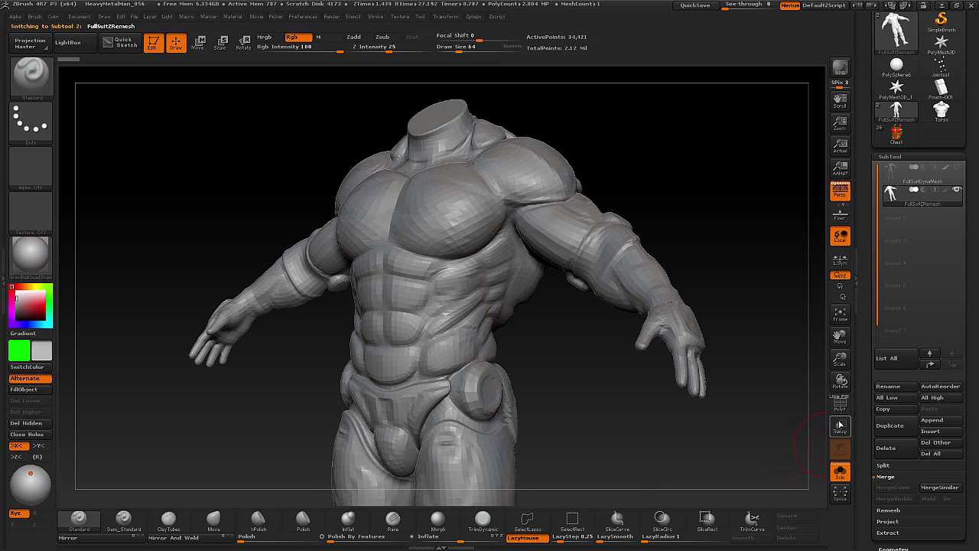
click(839, 404)
mouse_move(734, 451)
mouse_down()
mouse_move(588, 466)
mouse_move(674, 386)
mouse_move(612, 413)
mouse_move(630, 413)
mouse_move(663, 378)
mouse_up()
drag(664, 429, 691, 351)
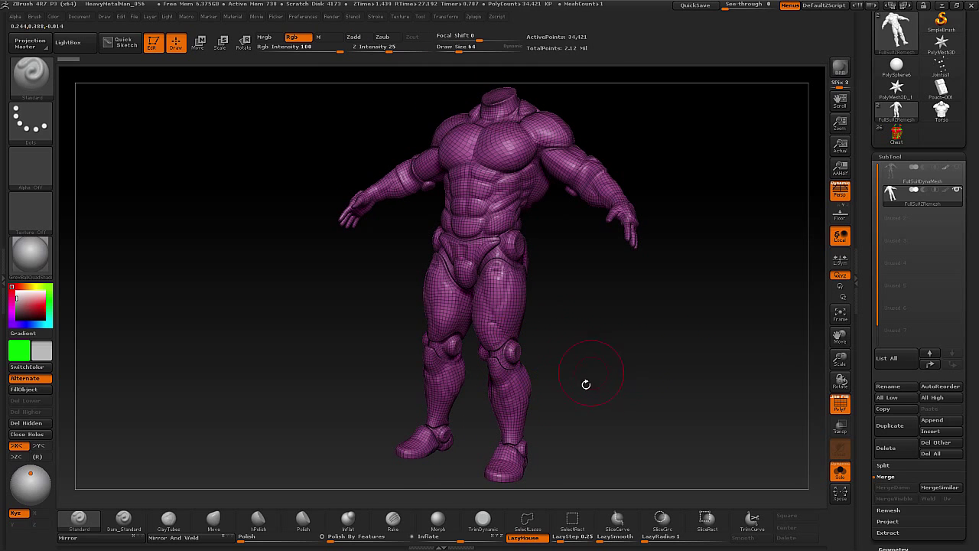
drag(586, 384, 544, 367)
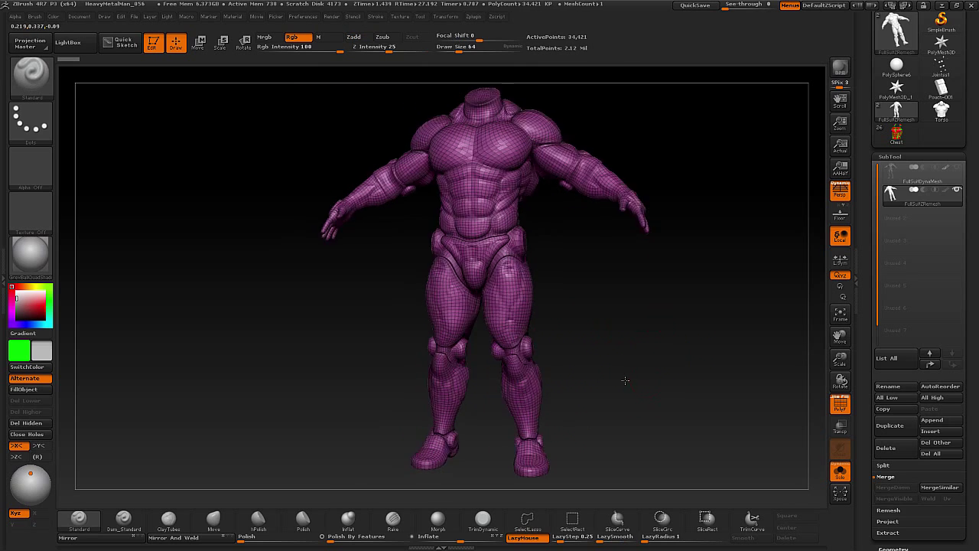
Inspect the low-poly suit's edge flow up close around the hips, thighs, knees, back, arms and chest, ending with a full front view
mouse_move(625, 380)
mouse_down()
mouse_move(621, 393)
mouse_move(672, 376)
mouse_move(620, 373)
mouse_move(638, 378)
mouse_up()
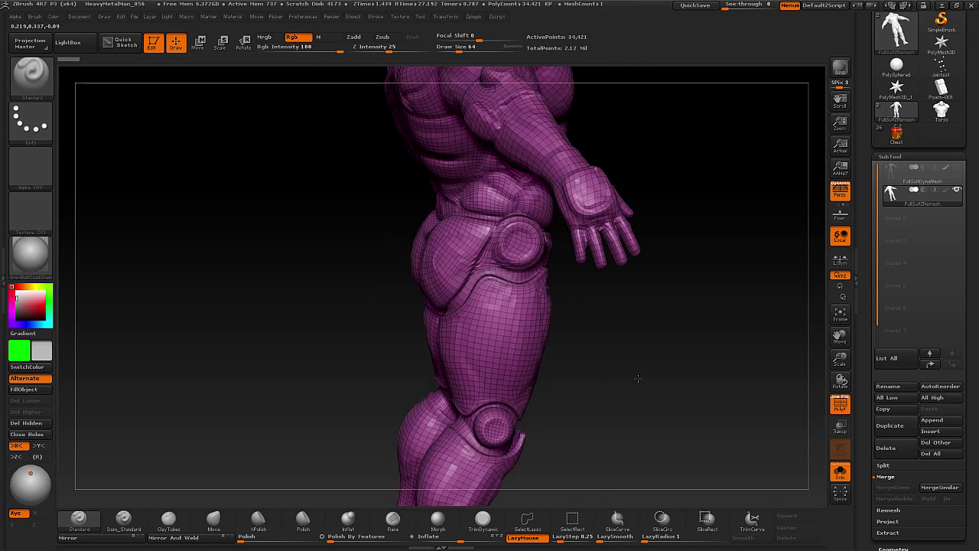
drag(636, 421, 560, 304)
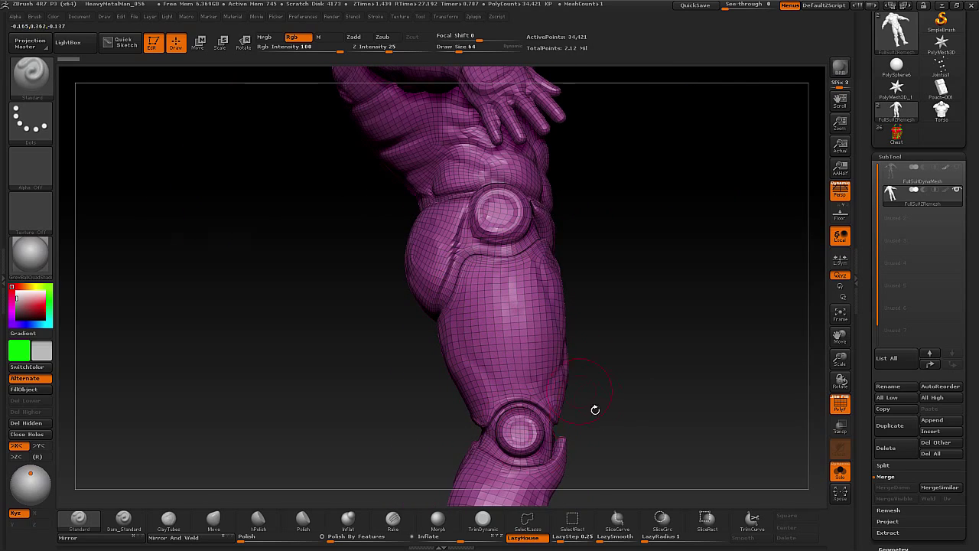
drag(560, 429, 549, 413)
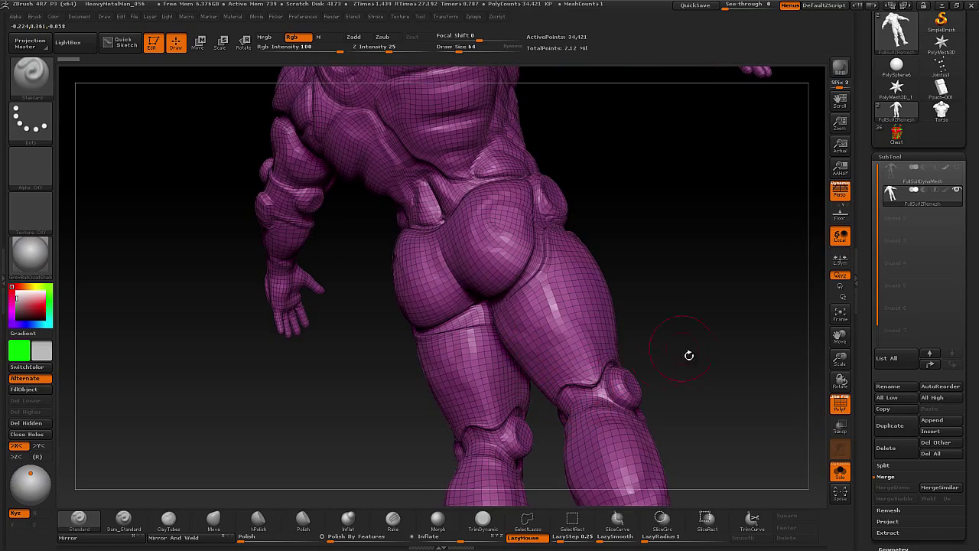
drag(688, 355, 593, 392)
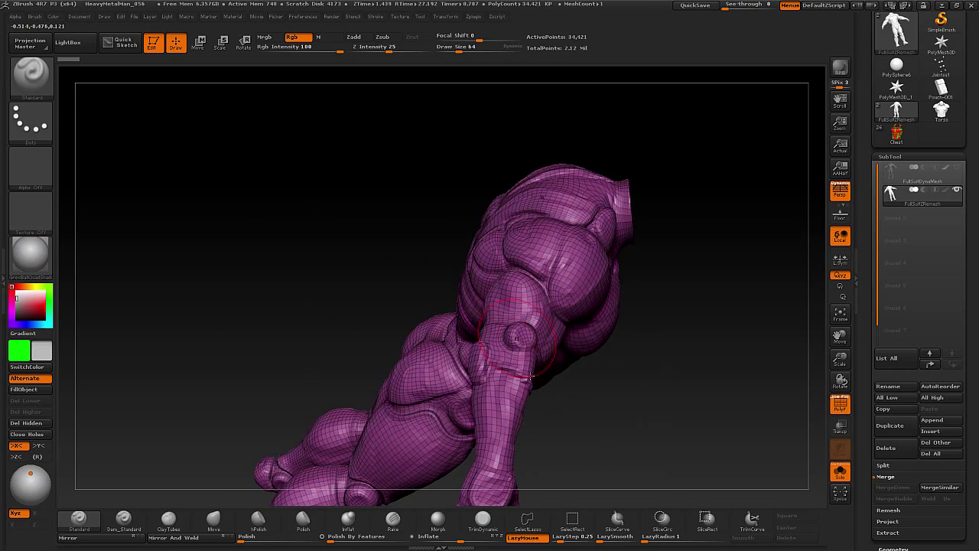
drag(613, 432, 489, 367)
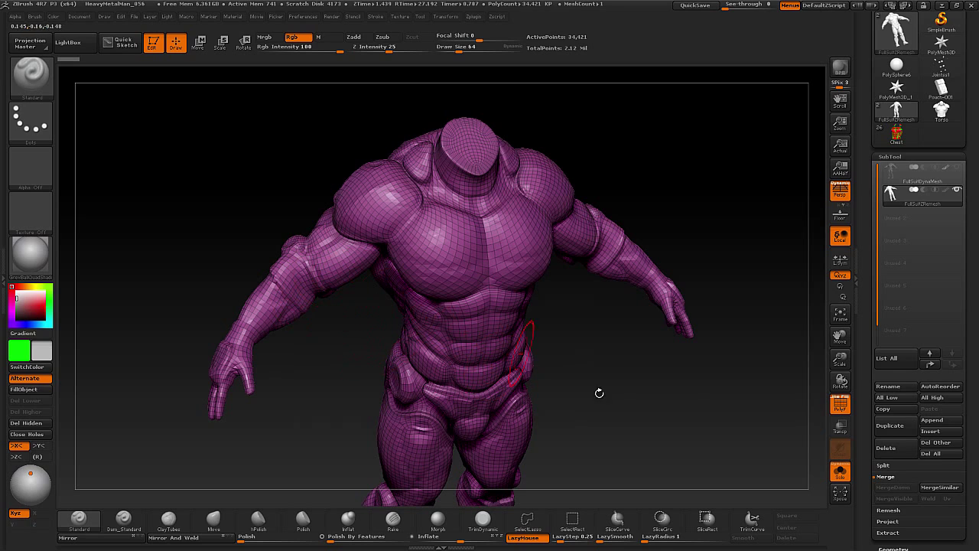
drag(622, 421, 549, 361)
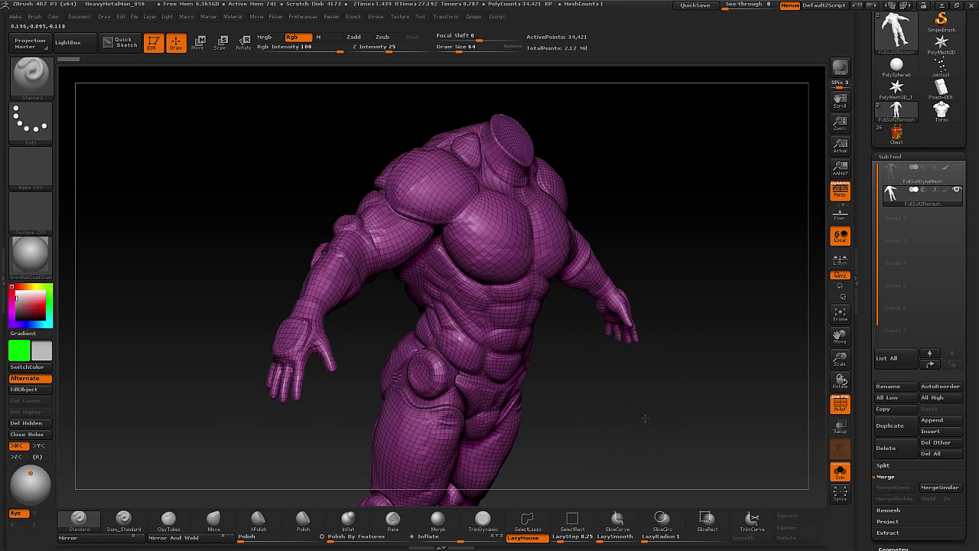
drag(644, 418, 625, 362)
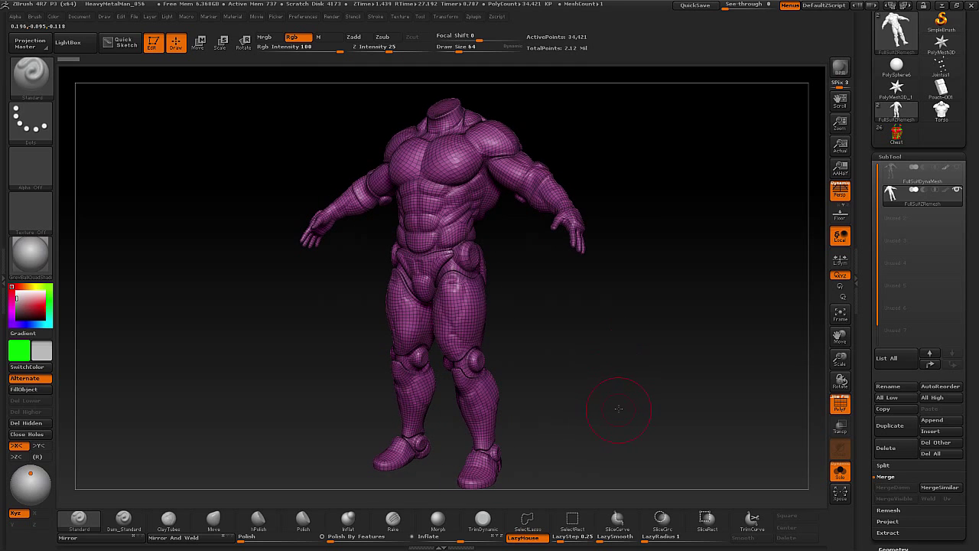
drag(618, 408, 610, 389)
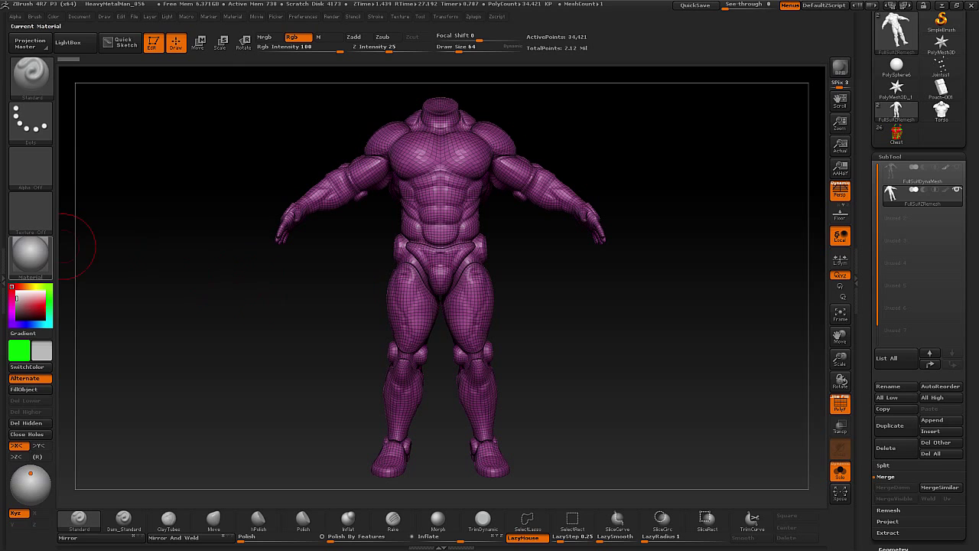
mouse_move(31, 254)
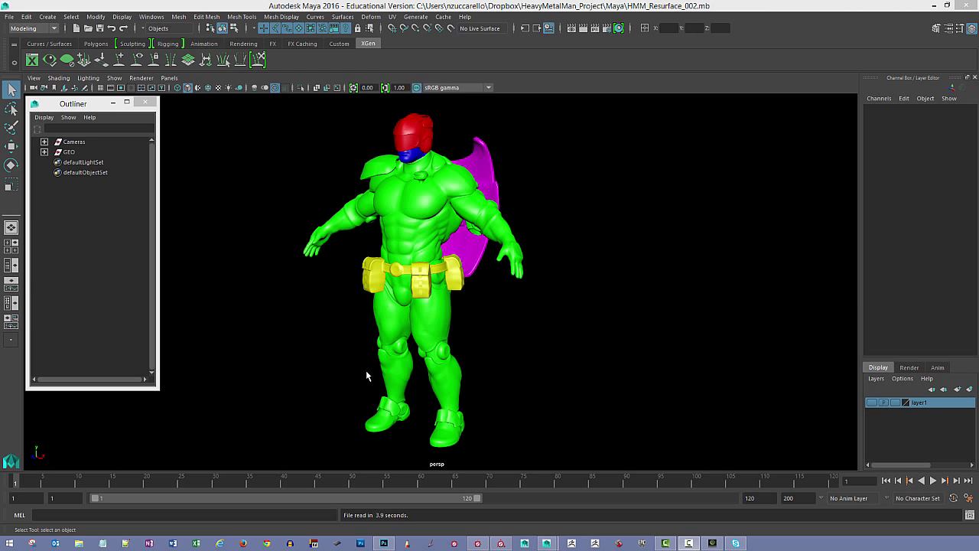
Select the belt on the color-coded character and examine the model up close from the belt to the chest
alt+drag(366, 376, 417, 337)
scroll(446, 335, up, 5)
click(482, 321)
alt+drag(523, 373, 490, 360)
alt+drag(413, 353, 454, 356)
alt+drag(468, 361, 308, 299)
alt+right_drag(308, 299, 421, 339)
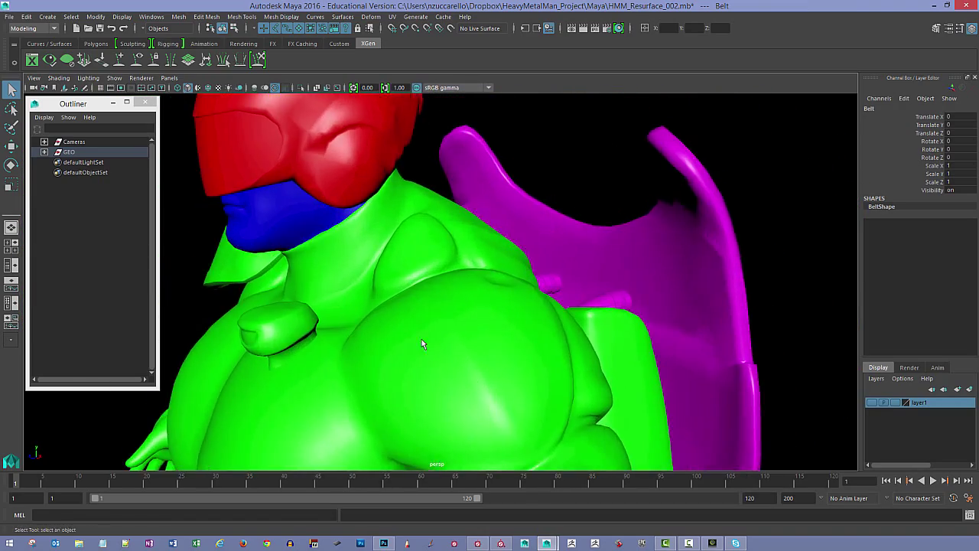
Select the full suit mesh and examine its wireframe around the neck, chest and shoulders
alt+drag(421, 338, 363, 332)
click(382, 287)
alt+right_drag(363, 332, 398, 352)
alt+drag(397, 352, 362, 312)
alt+drag(348, 369, 394, 360)
click(396, 368)
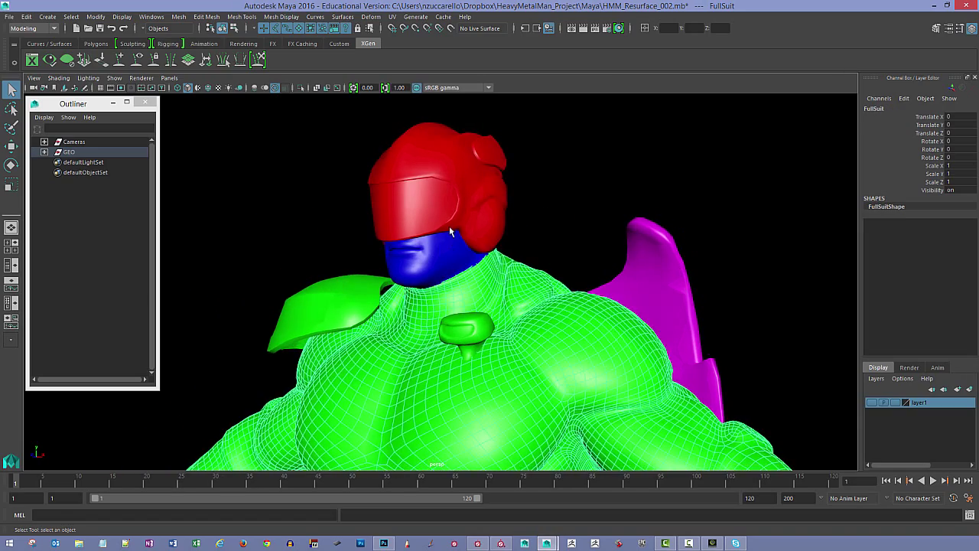
Select the helmet and inspect its wireframe from behind, around the round ear piece and the visor
click(428, 184)
alt+right_drag(428, 184, 457, 413)
alt+drag(457, 413, 404, 403)
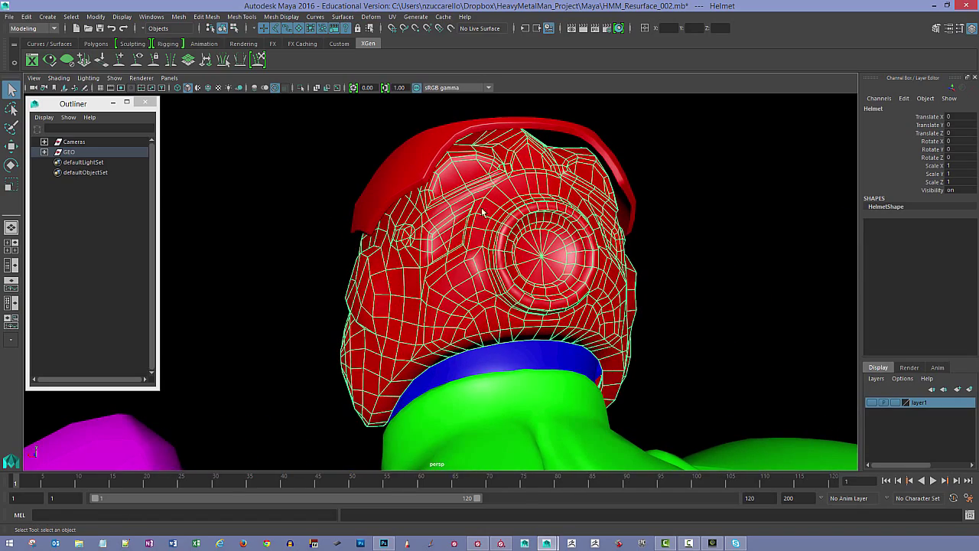
alt+drag(433, 302, 502, 331)
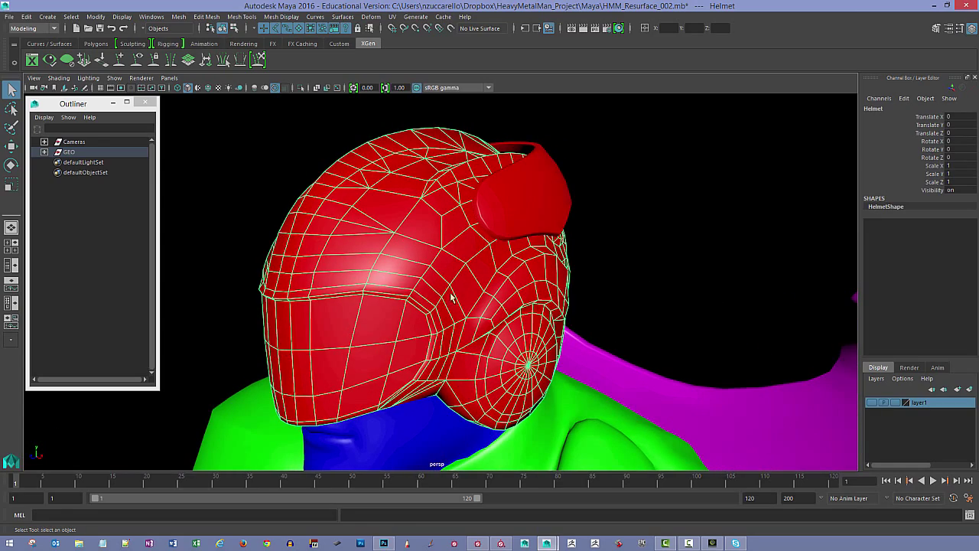
Clear the selection and turn on Wireframe on Shaded for all the character's meshes
click(215, 123)
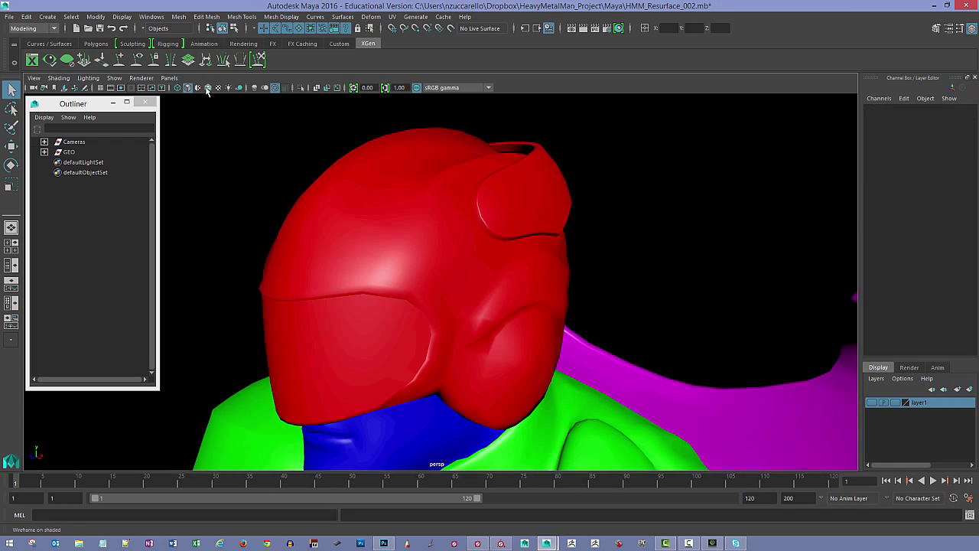
alt+drag(257, 215, 337, 344)
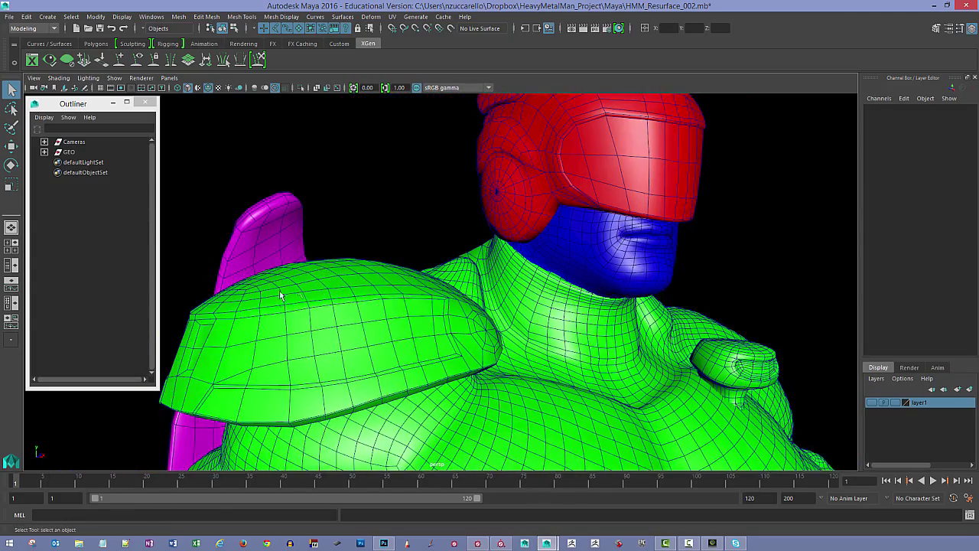
alt+drag(280, 296, 273, 171)
Select the shoulder pad, inspect its topology up close and clear the selection
click(346, 260)
click(273, 171)
alt+drag(328, 219, 385, 293)
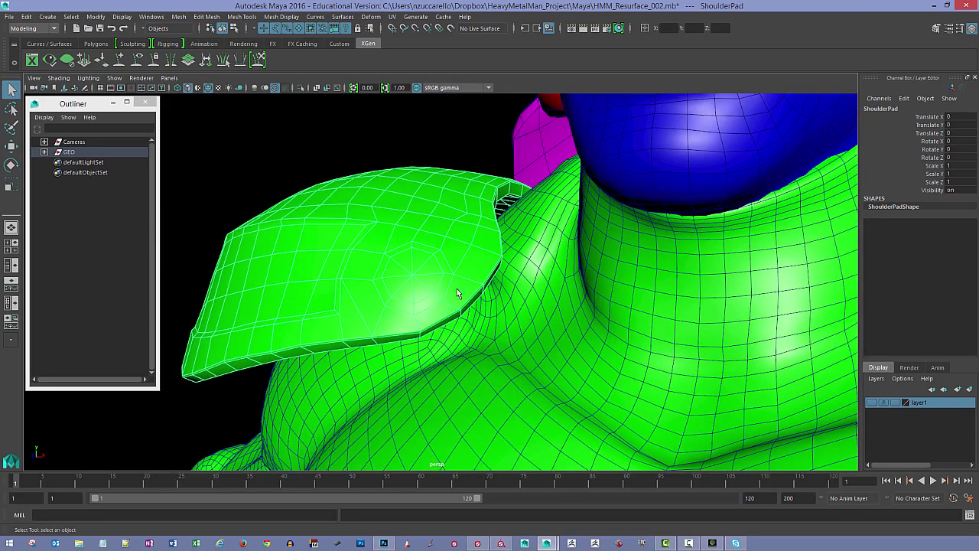
alt+drag(457, 293, 438, 287)
click(283, 143)
Examine the full suit's edge flow across the chest, abdomen and arms with the mesh selected and deselected
alt+drag(333, 235, 455, 268)
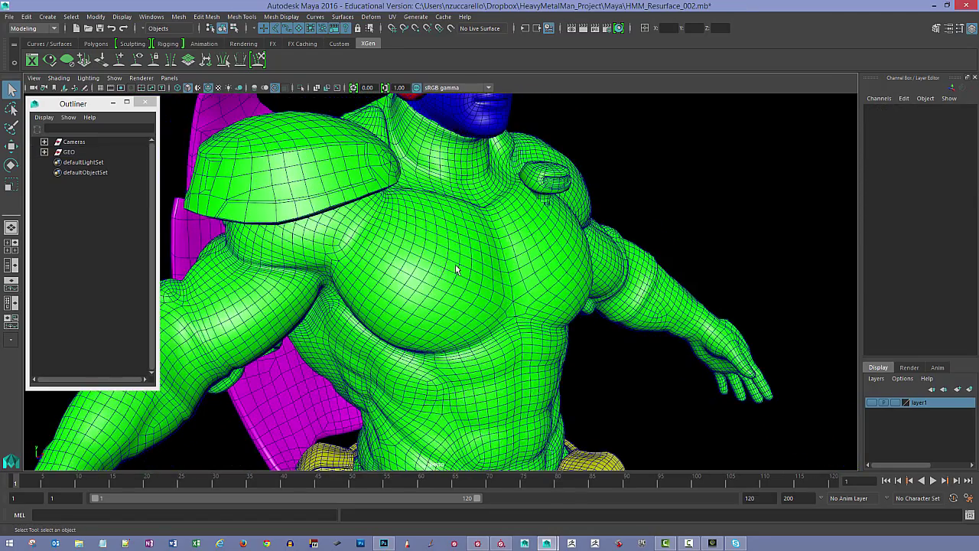
click(455, 268)
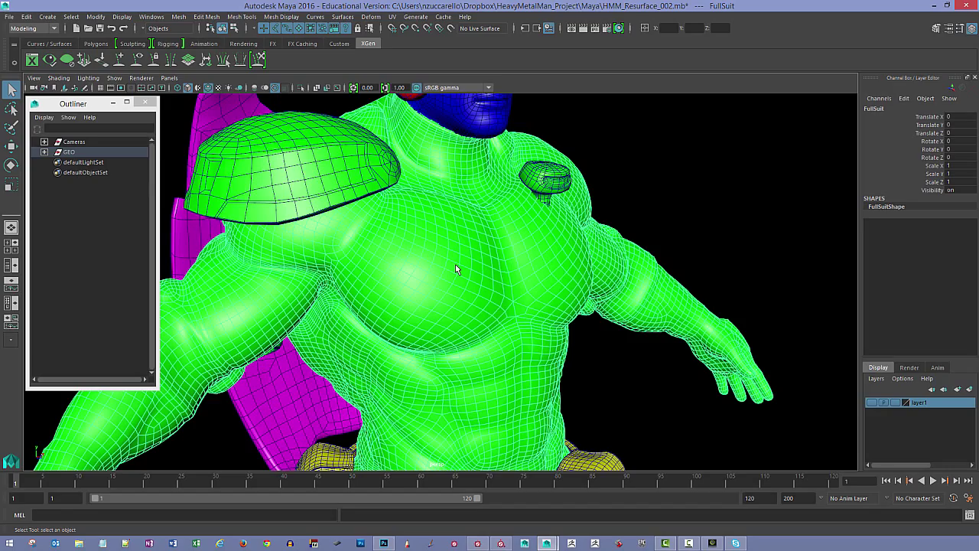
alt+drag(491, 236, 466, 278)
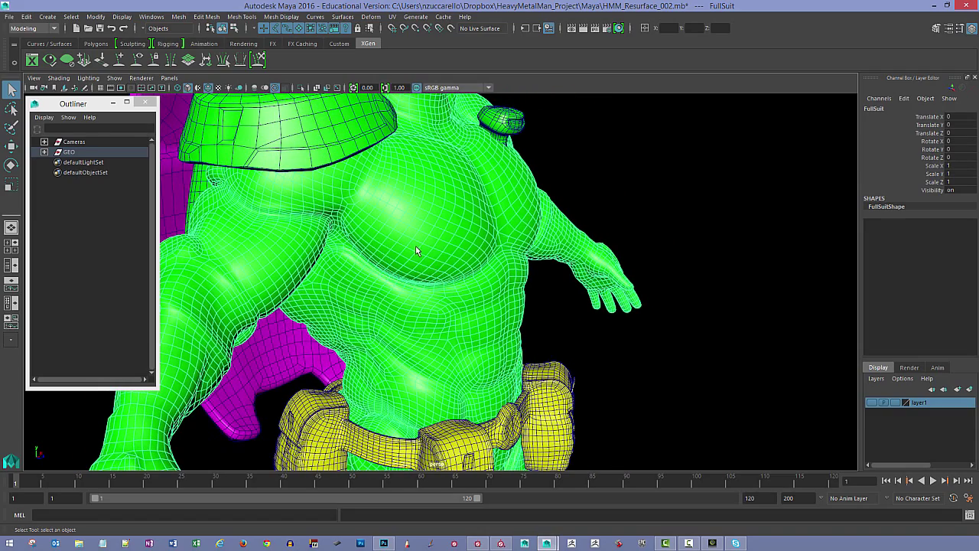
alt+drag(416, 246, 576, 240)
click(578, 241)
alt+drag(524, 278, 426, 267)
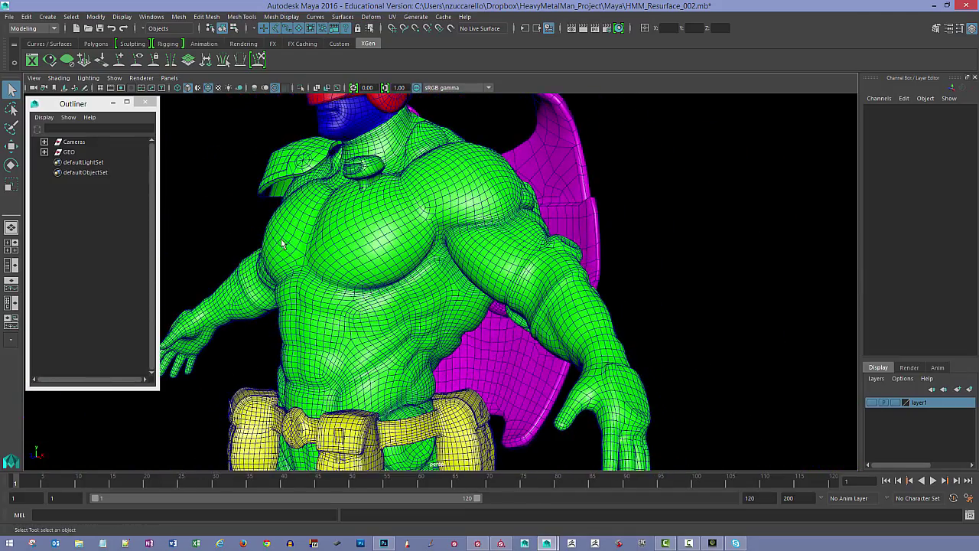
alt+drag(281, 243, 340, 282)
click(321, 286)
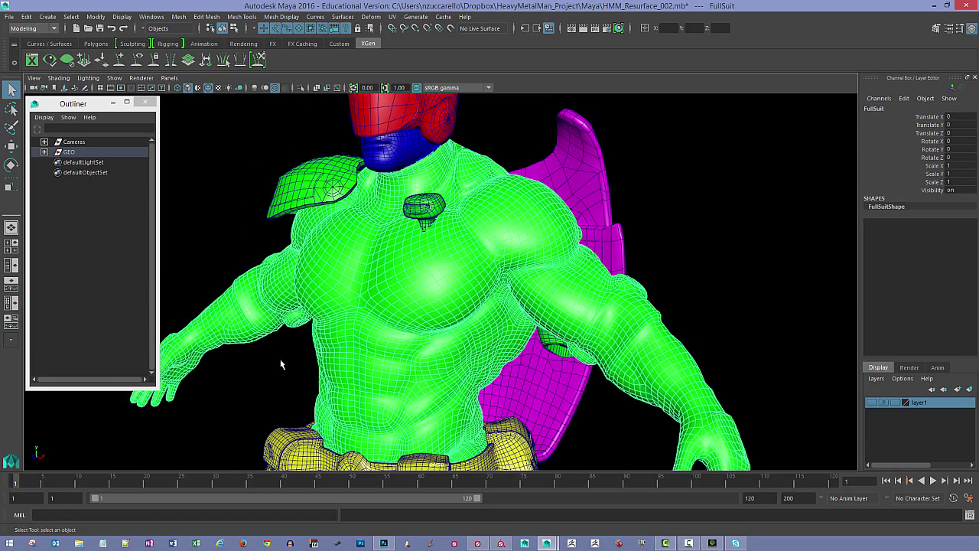
alt+drag(283, 366, 306, 297)
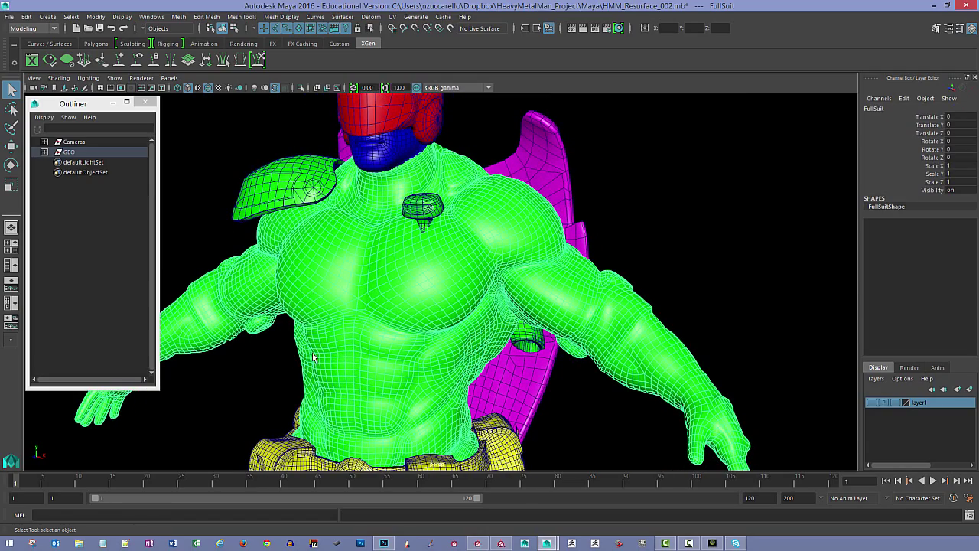
click(281, 373)
alt+drag(340, 335, 329, 333)
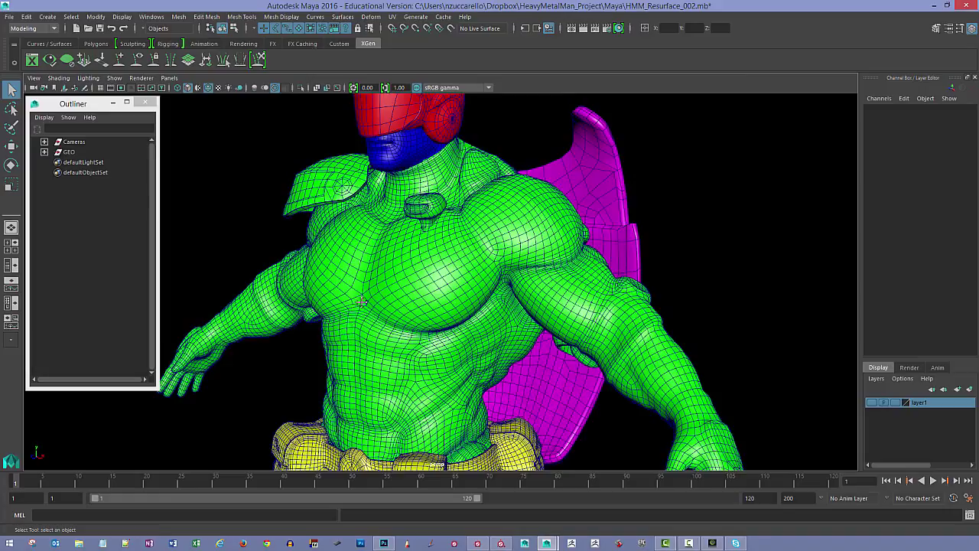
Examine the wireframe of the whole upper body from the side and front, including the wings, forearm, belt pouches and thighs
alt+drag(361, 302, 427, 305)
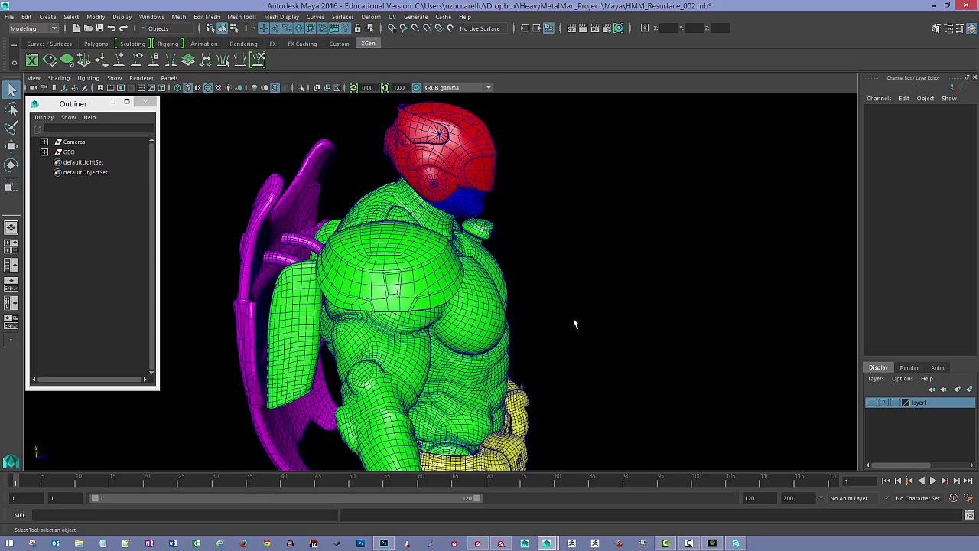
alt+drag(567, 329, 497, 307)
scroll(482, 333, up, 3)
scroll(474, 329, down, 2)
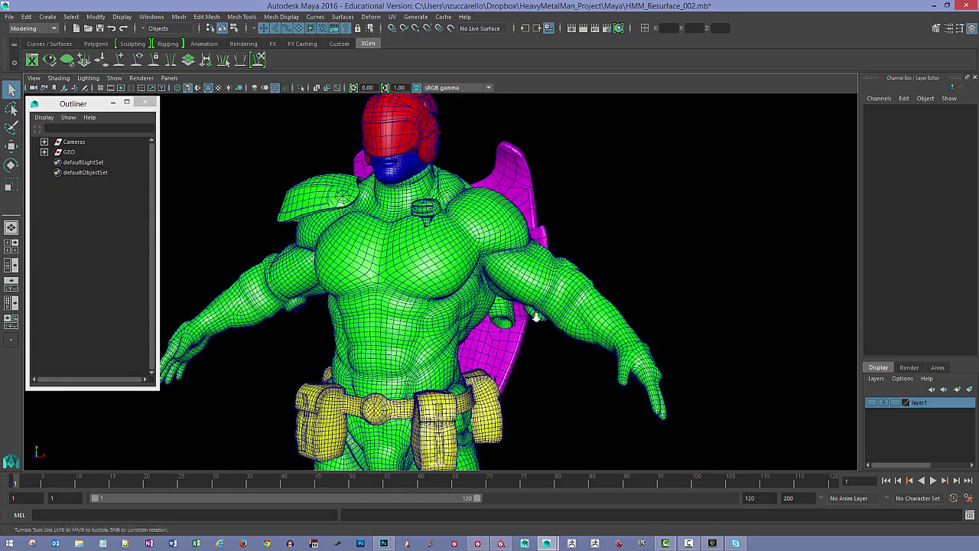
alt+middle_drag(497, 308, 532, 328)
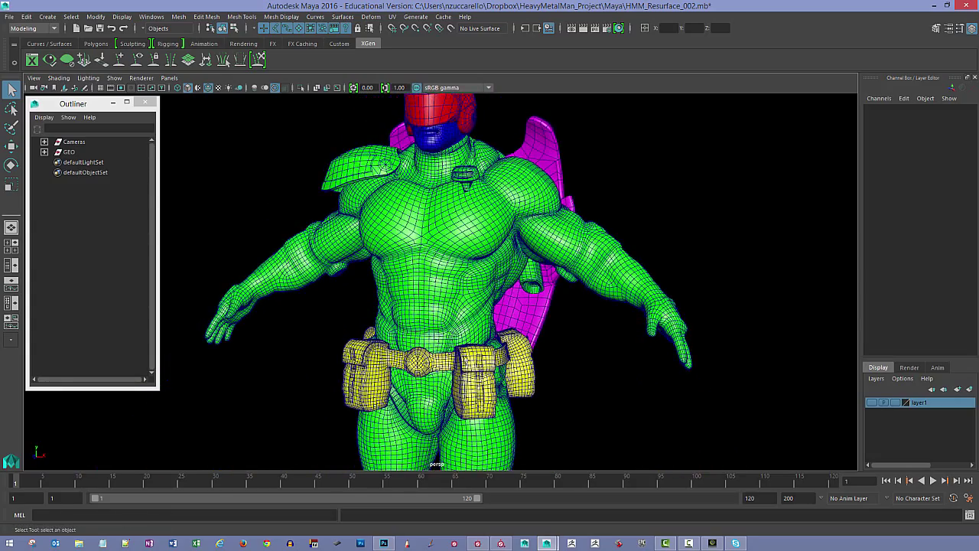
alt+drag(442, 284, 411, 289)
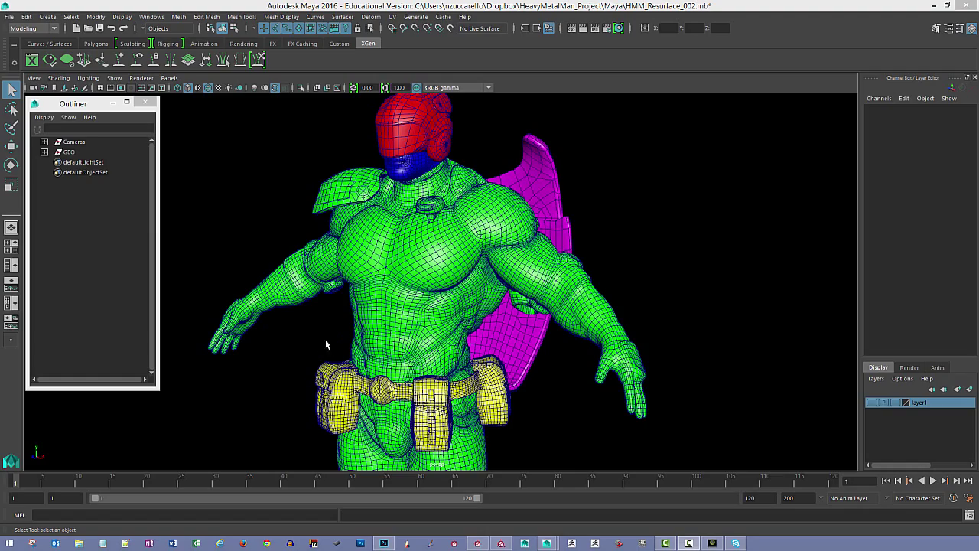
alt+drag(322, 331, 227, 265)
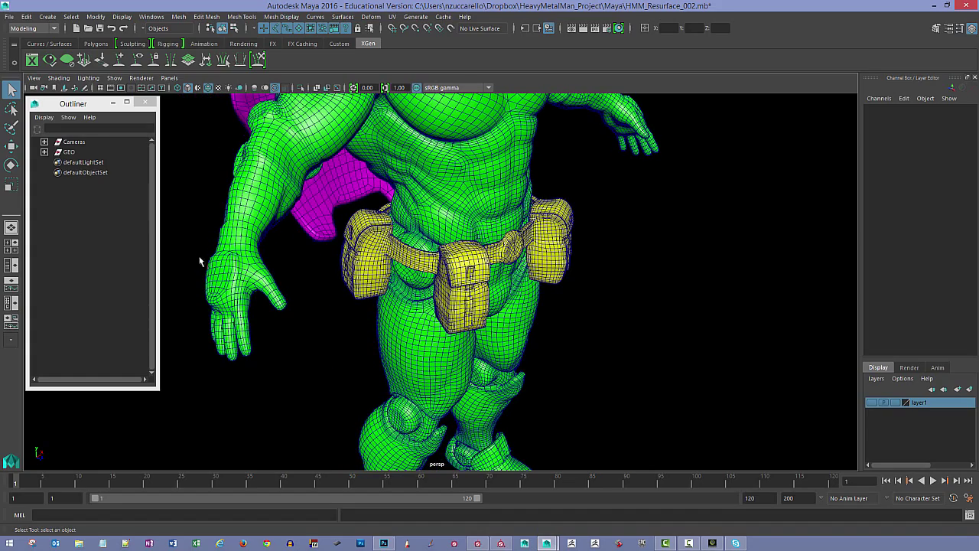
scroll(226, 306, up, 2)
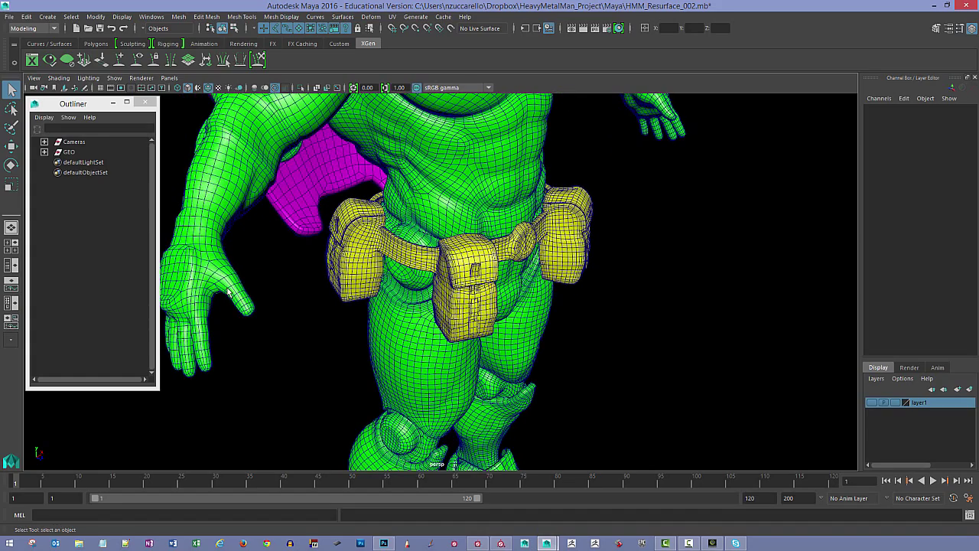
alt+drag(247, 270, 273, 286)
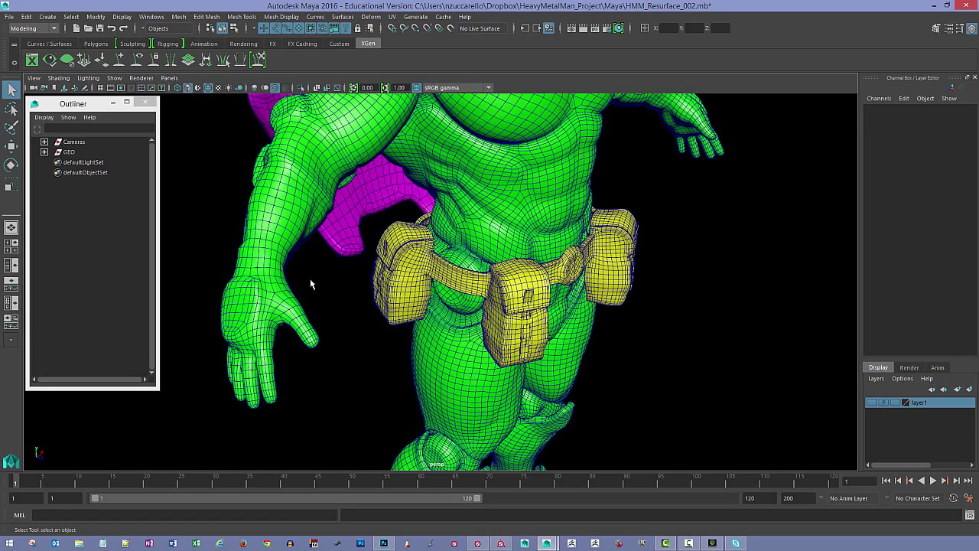
scroll(385, 327, down, 3)
alt+drag(384, 327, 325, 316)
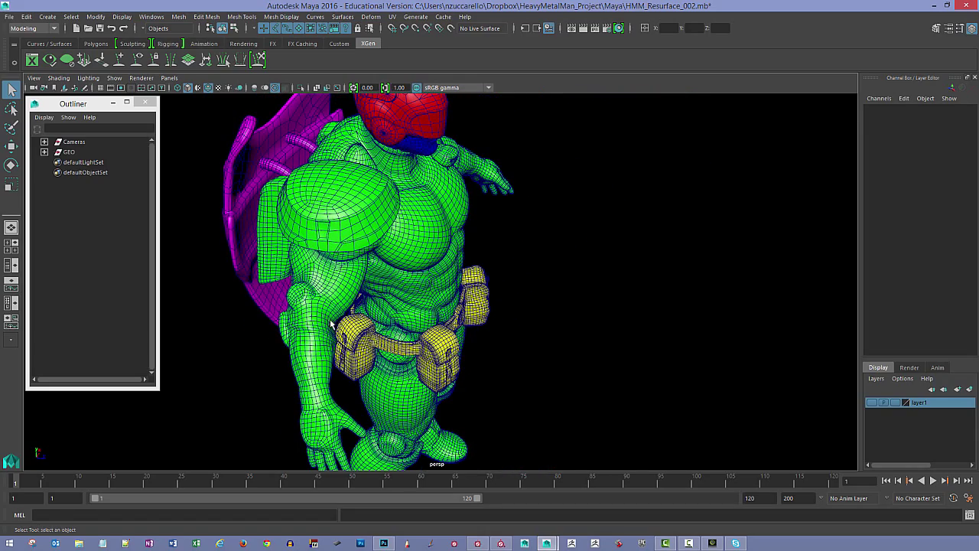
Select the head mesh under the helmet and examine its topology around the mouth and neck
alt+drag(331, 328, 285, 353)
scroll(365, 345, up, 3)
scroll(366, 346, down, 3)
scroll(312, 352, up, 4)
scroll(285, 353, up, 3)
click(356, 299)
scroll(216, 322, up, 2)
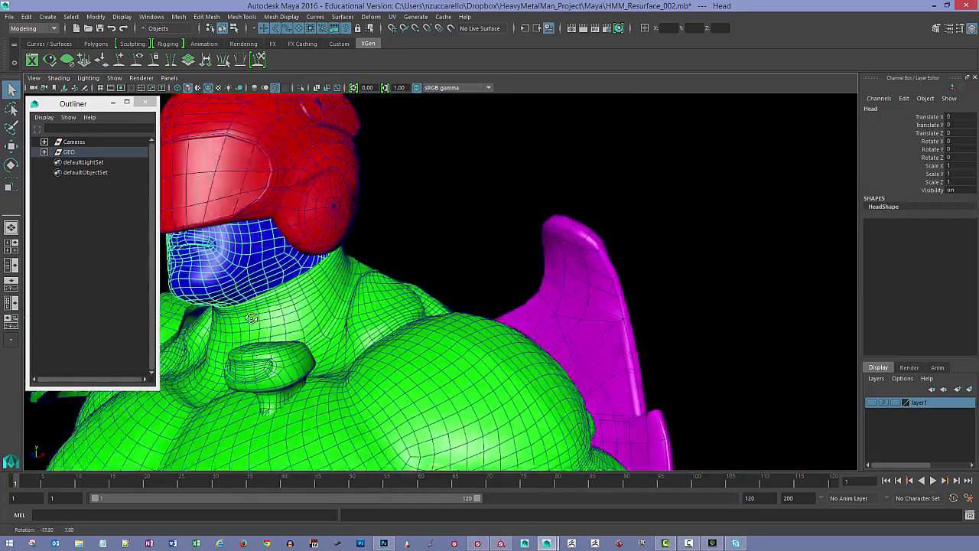
alt+drag(215, 322, 245, 356)
scroll(433, 374, down, 5)
alt+right_drag(245, 356, 352, 374)
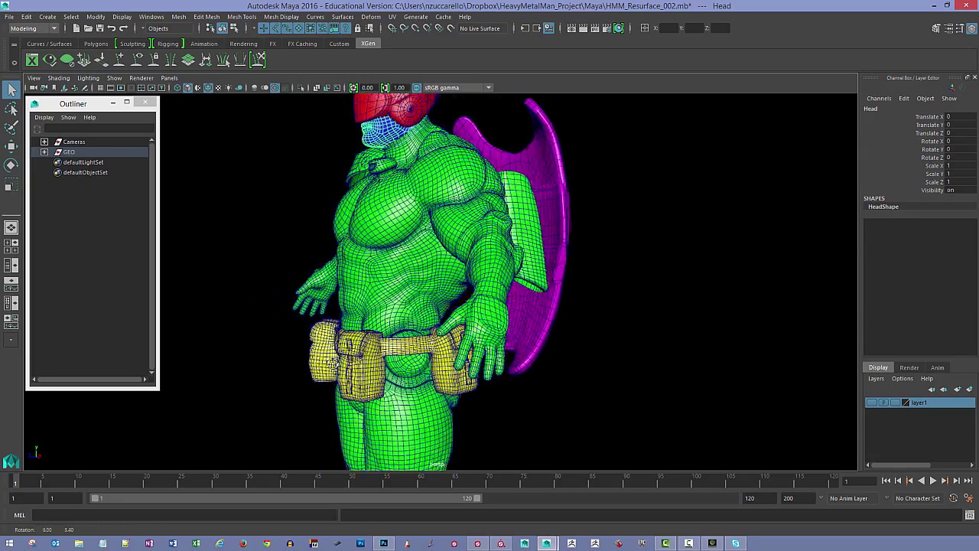
Select the full suit, examine its wireframe around the torso and legs, and clear the selection in a full-figure view
alt+drag(352, 375, 297, 334)
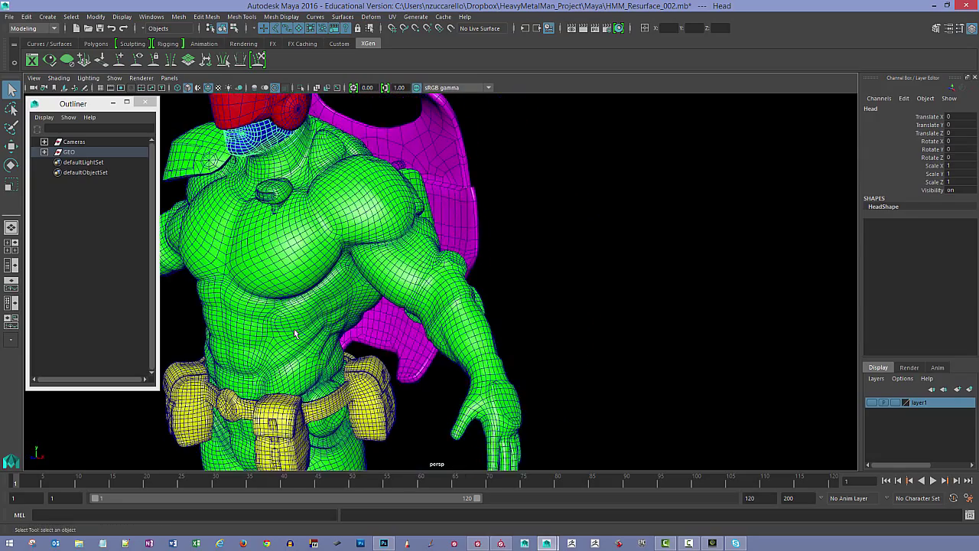
click(297, 334)
mouse_move(296, 335)
alt+right_down()
mouse_move(283, 330)
mouse_move(314, 336)
alt+right_up()
alt+drag(313, 336, 334, 326)
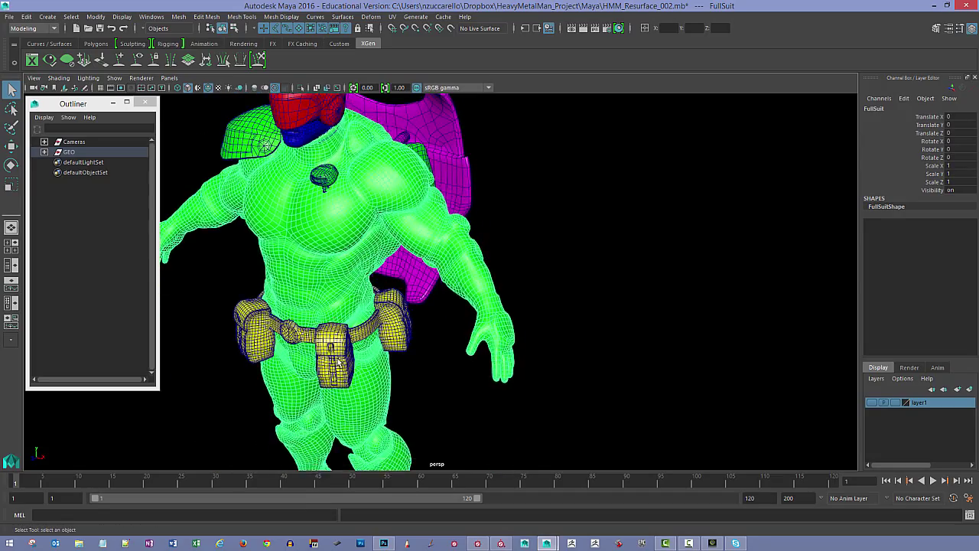
click(334, 326)
alt+right_drag(334, 326, 279, 353)
mouse_move(279, 353)
alt+mouse_down()
mouse_move(265, 352)
mouse_move(391, 344)
mouse_move(293, 342)
mouse_move(313, 343)
mouse_move(278, 351)
alt+mouse_up()
click(235, 334)
alt+right_drag(235, 335, 280, 368)
alt+drag(281, 368, 311, 380)
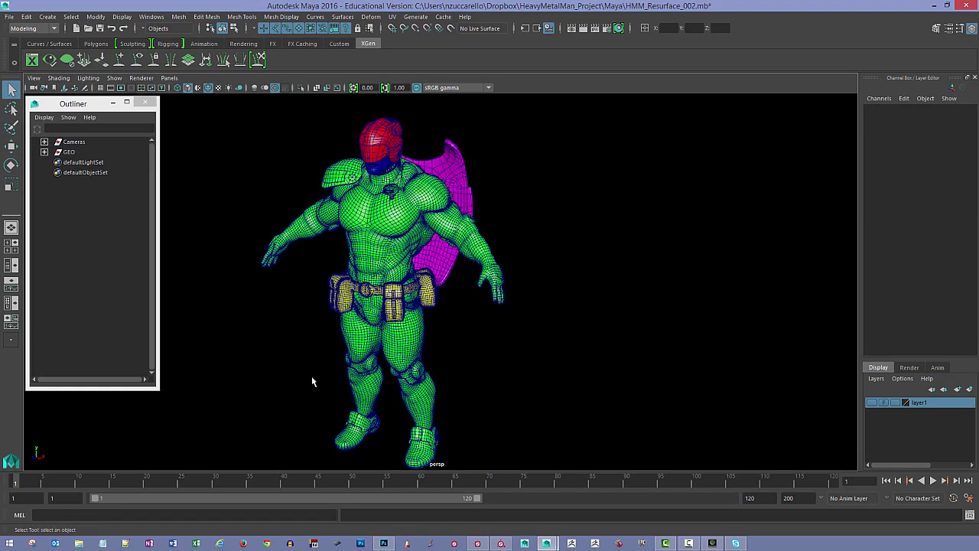
Select the full suit, open the UV Editor and examine its UV shells beside the character in the viewport
click(351, 369)
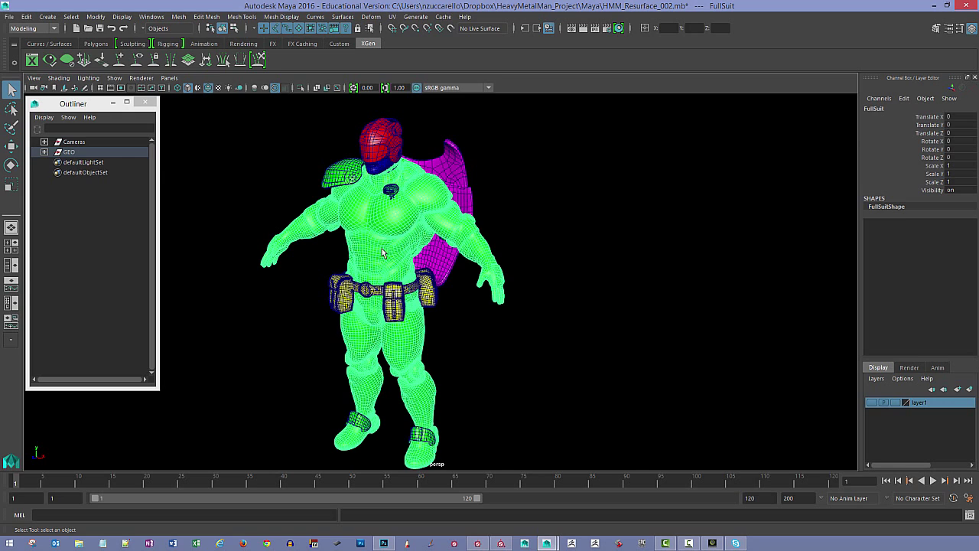
click(148, 17)
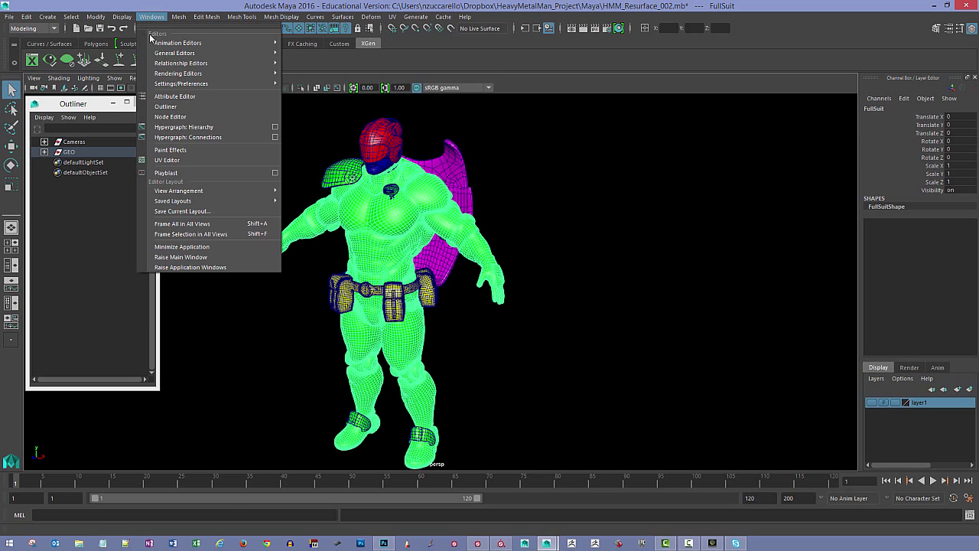
click(195, 161)
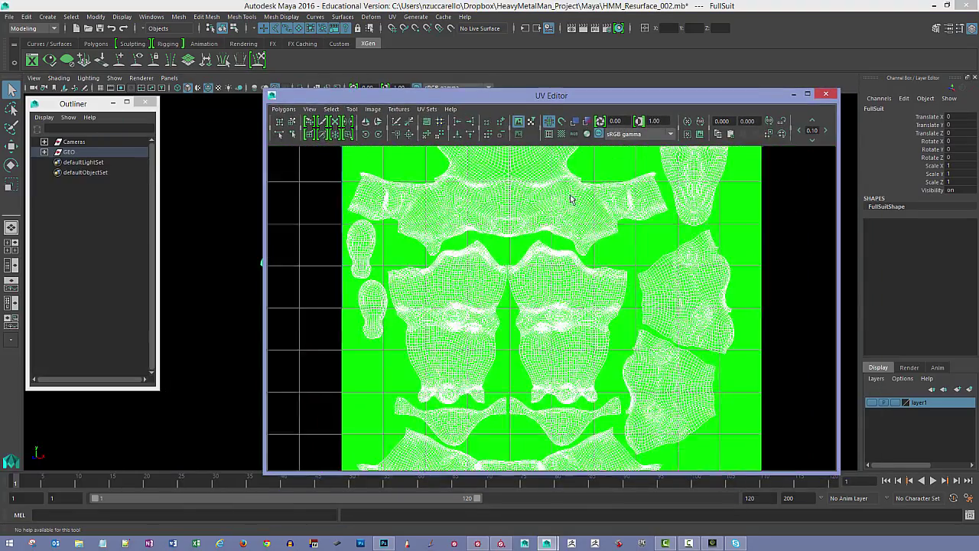
scroll(570, 199, down, 2)
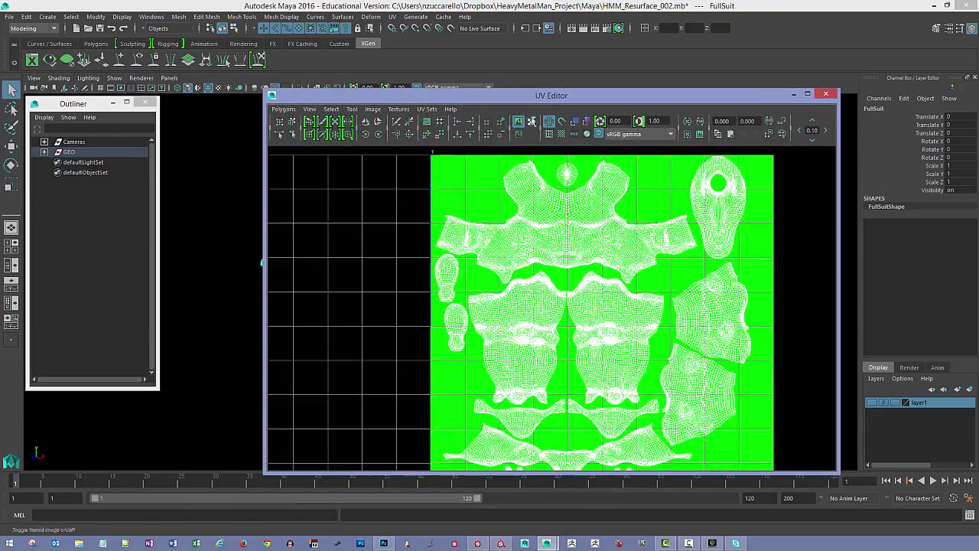
drag(536, 95, 589, 47)
scroll(506, 267, down, 2)
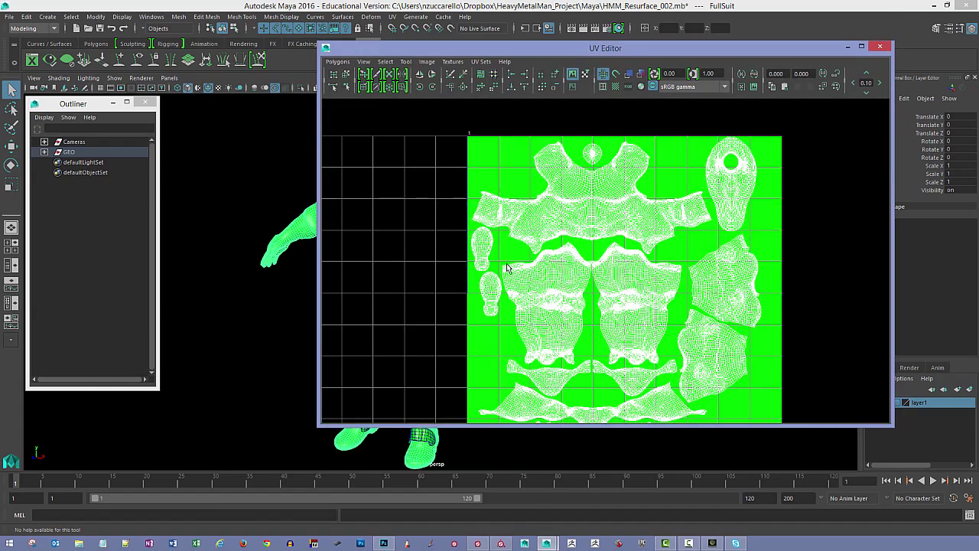
scroll(558, 256, up, 2)
scroll(628, 280, down, 2)
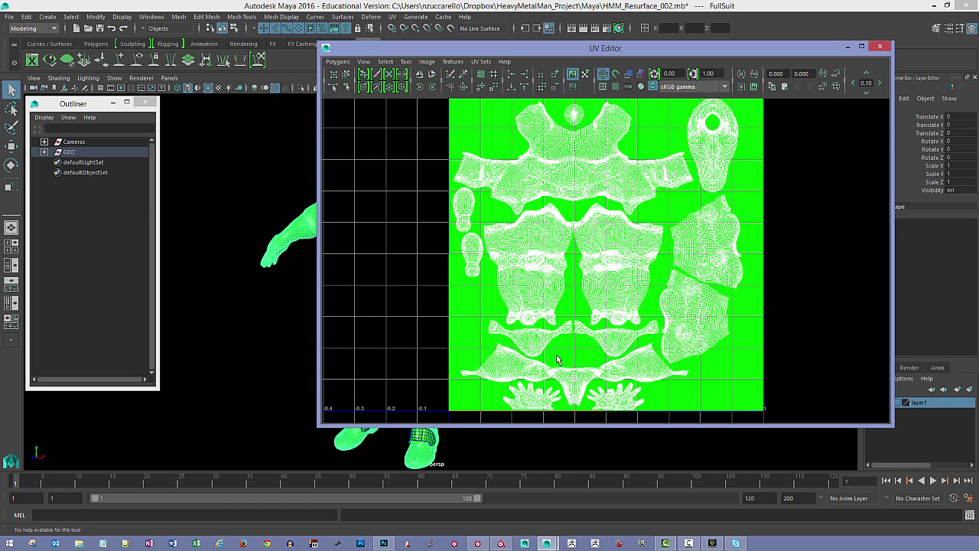
click(231, 316)
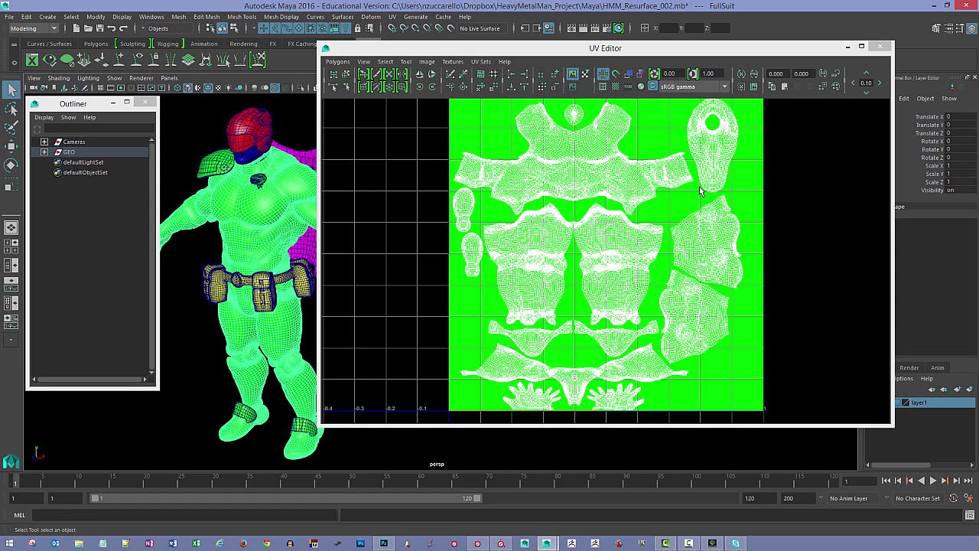
click(575, 322)
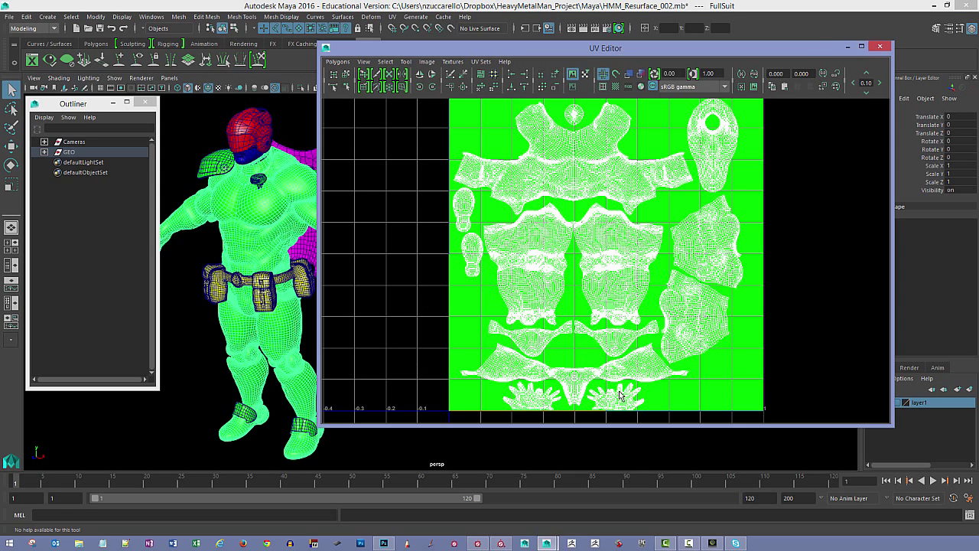
Close the UV Editor, clear the full suit selection and show the whole character from the front
click(880, 47)
alt+drag(684, 212, 696, 261)
click(564, 282)
alt+drag(564, 282, 667, 275)
alt+right_drag(666, 275, 638, 283)
alt+drag(655, 276, 655, 273)
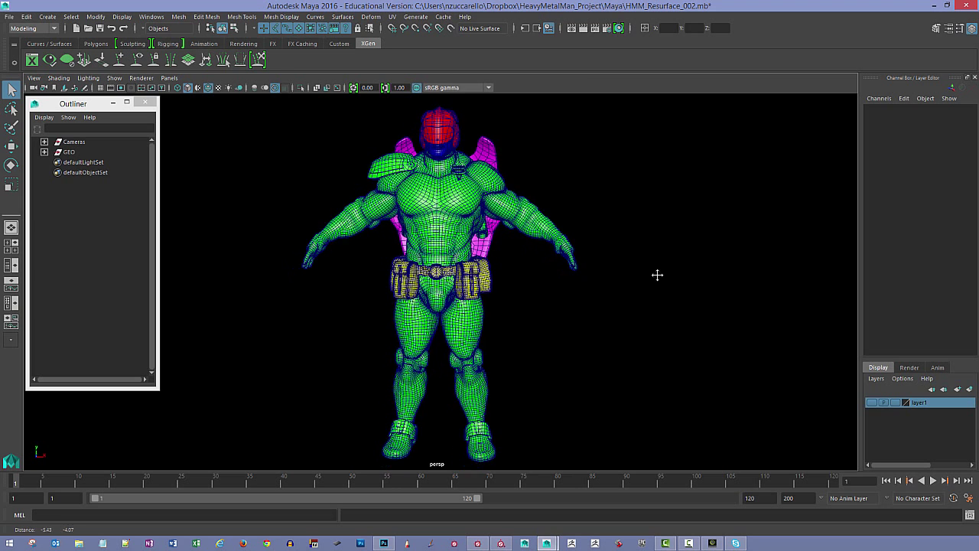
alt+right_drag(656, 273, 676, 286)
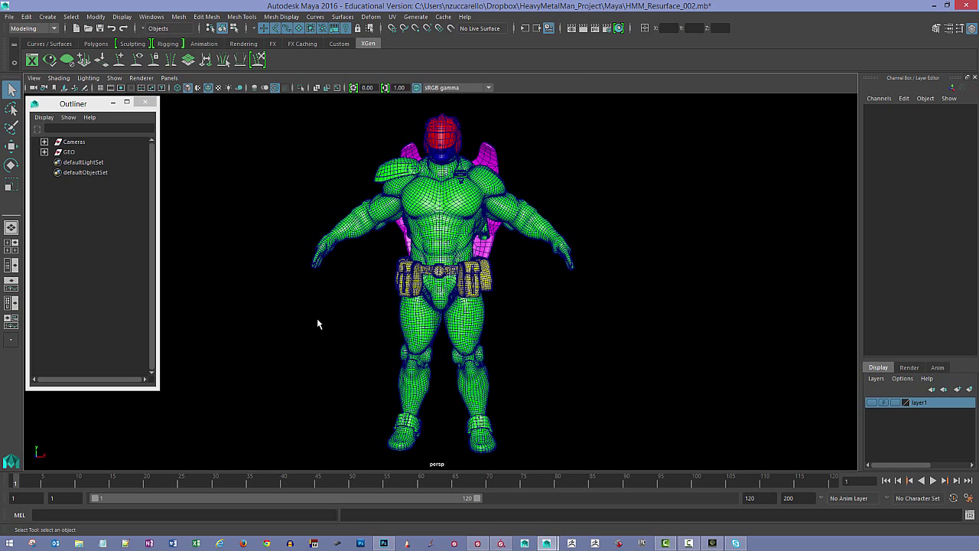
Examine the wireframed character's torso, arms, helmet and belt from the side and front
alt+drag(410, 329, 397, 332)
alt+right_drag(398, 332, 390, 415)
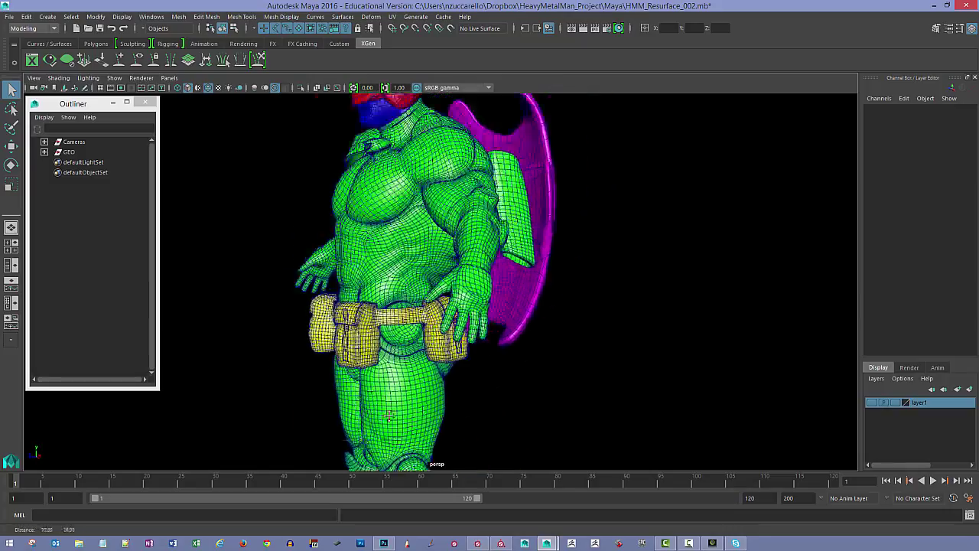
alt+drag(390, 415, 360, 342)
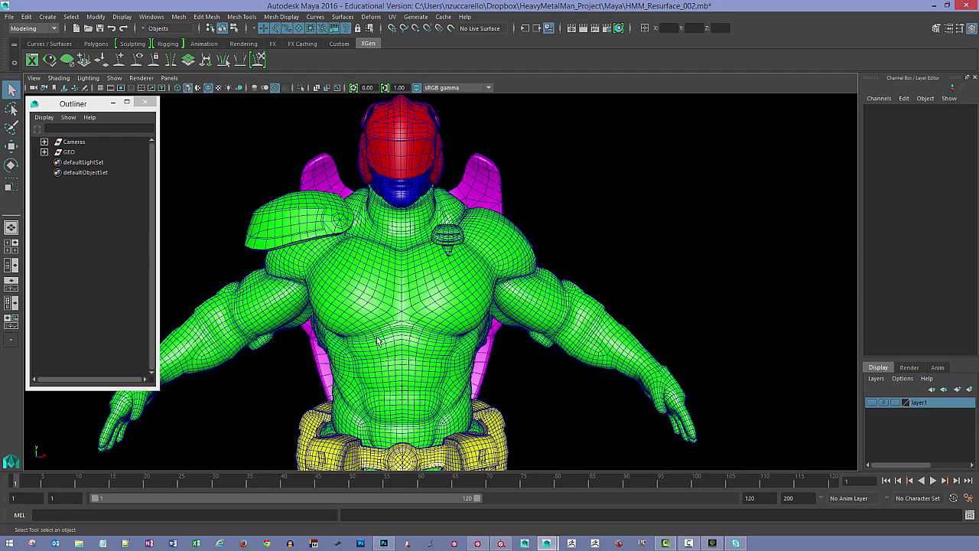
alt+drag(467, 332, 528, 349)
alt+right_drag(527, 350, 573, 337)
alt+drag(573, 337, 572, 337)
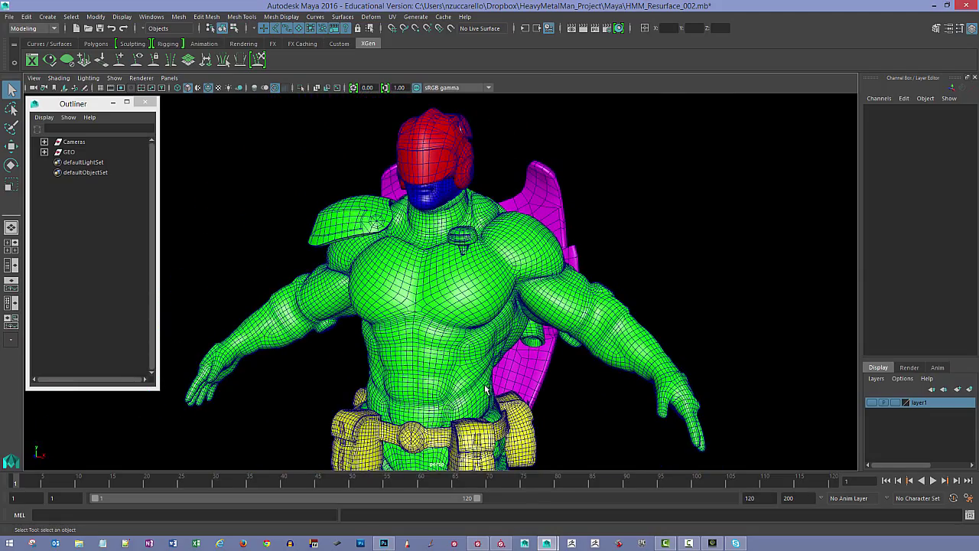